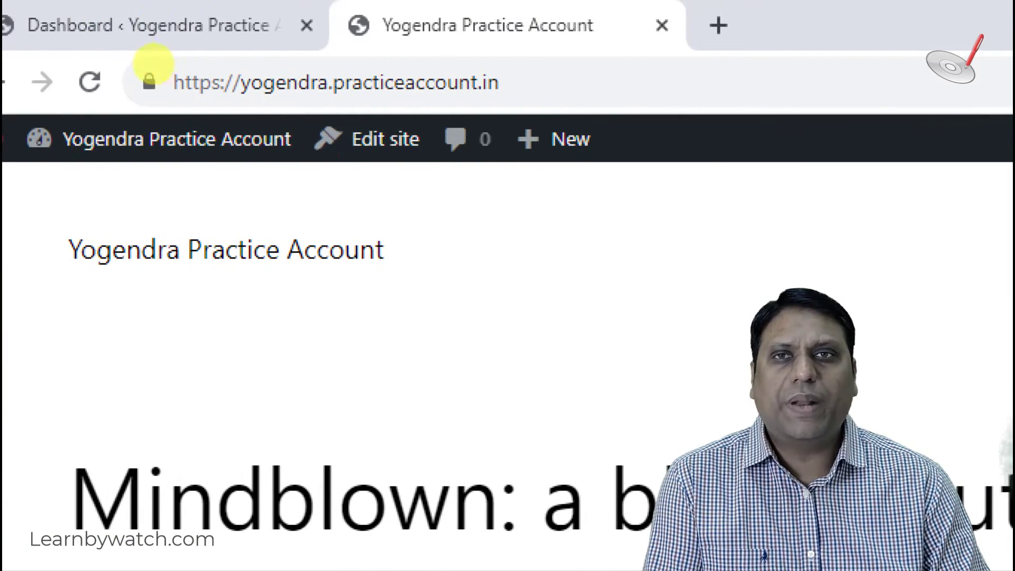
# Look over the site's address, name and front-page headline, and view the "Hello world!" post.
pyautogui.moveTo(189, 101); pyautogui.dragTo(501, 98)
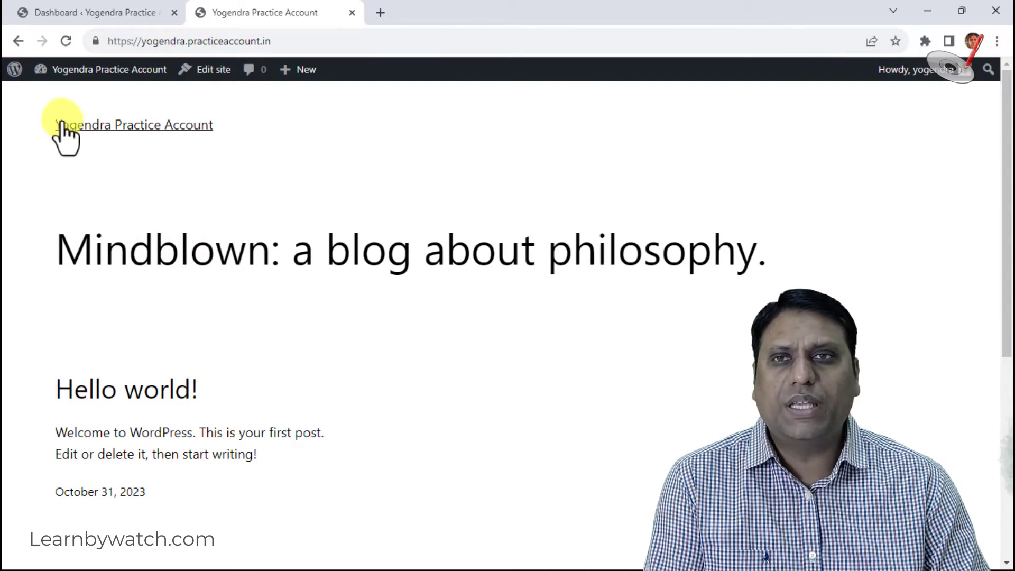
pyautogui.moveTo(45, 131); pyautogui.dragTo(274, 136)
pyautogui.click(362, 193)
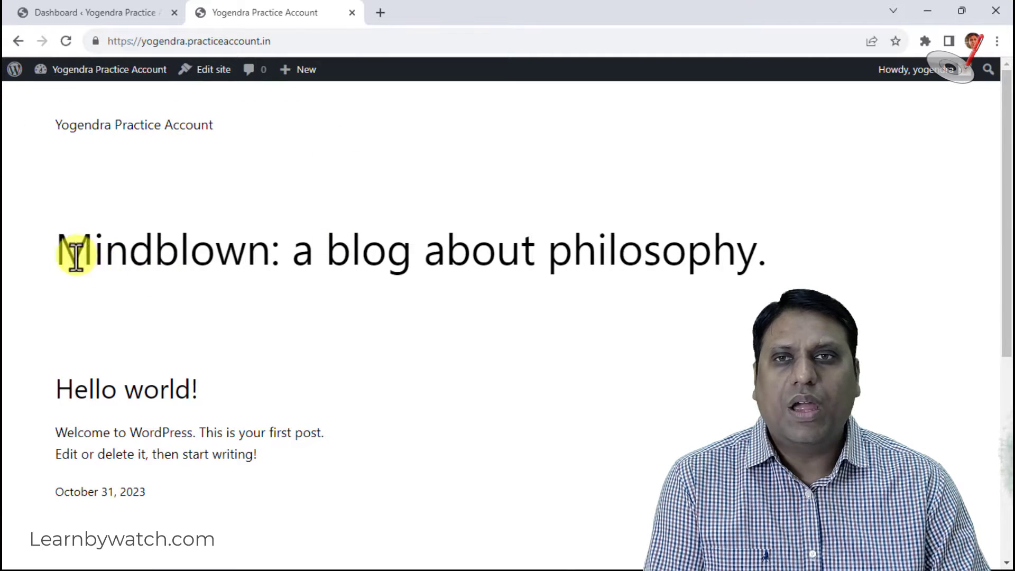
pyautogui.moveTo(75, 253); pyautogui.dragTo(781, 248)
pyautogui.click(781, 248)
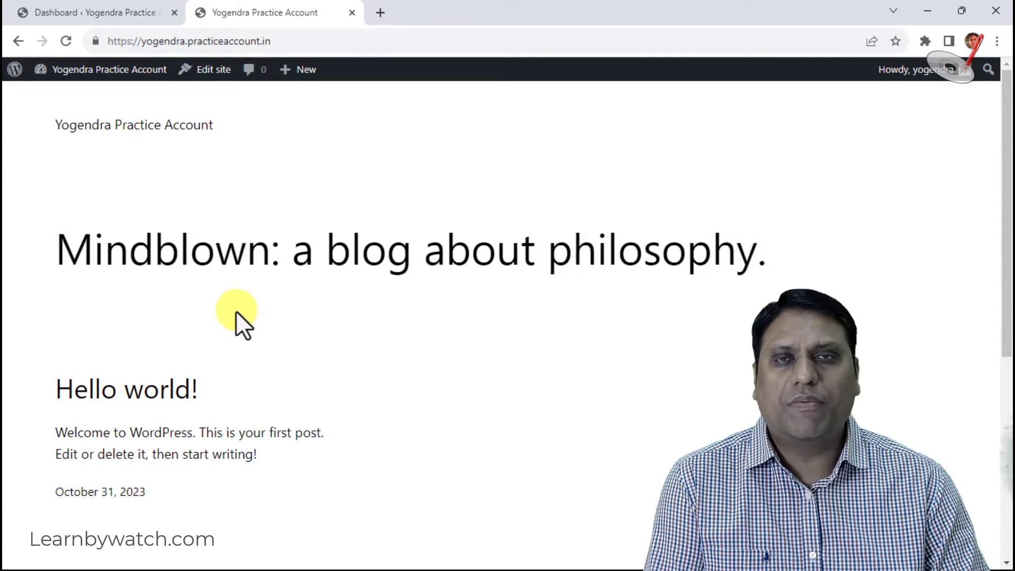
pyautogui.scroll(-3, 116, 418)
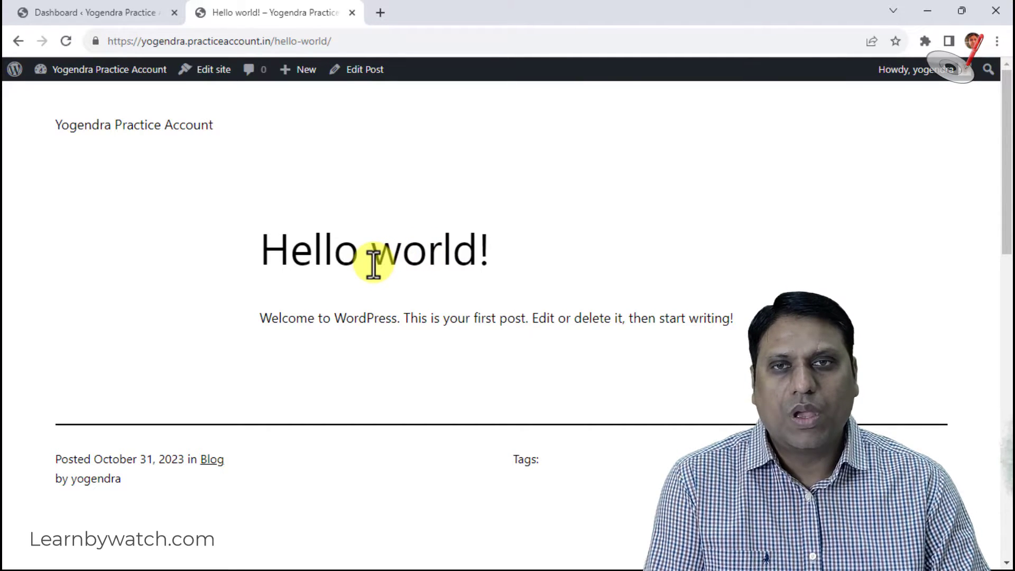
pyautogui.moveTo(260, 233); pyautogui.dragTo(528, 319)
pyautogui.click(561, 322)
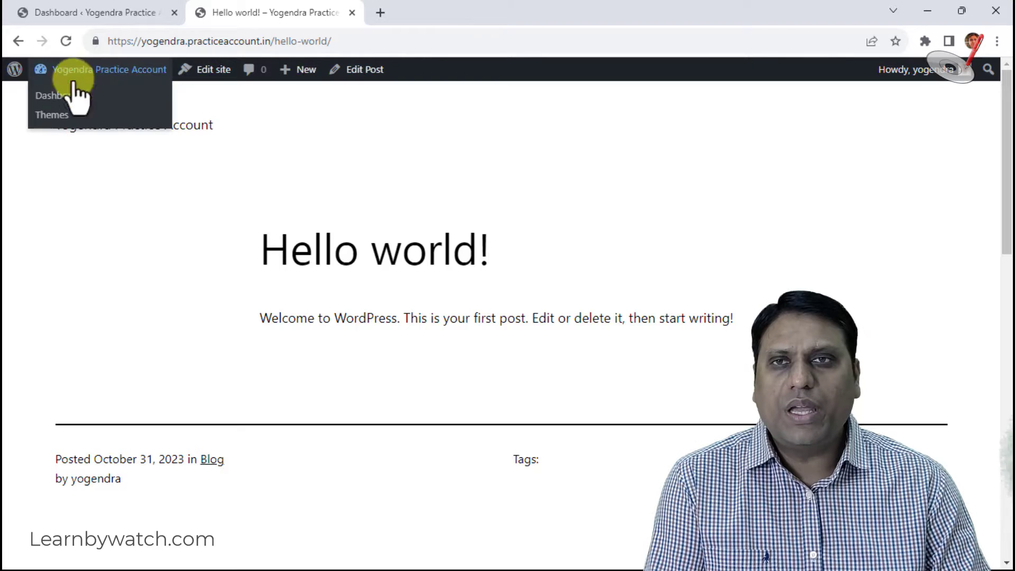
# Examine which kinds of new content can be created from the site's admin bar.
pyautogui.moveTo(300, 75)
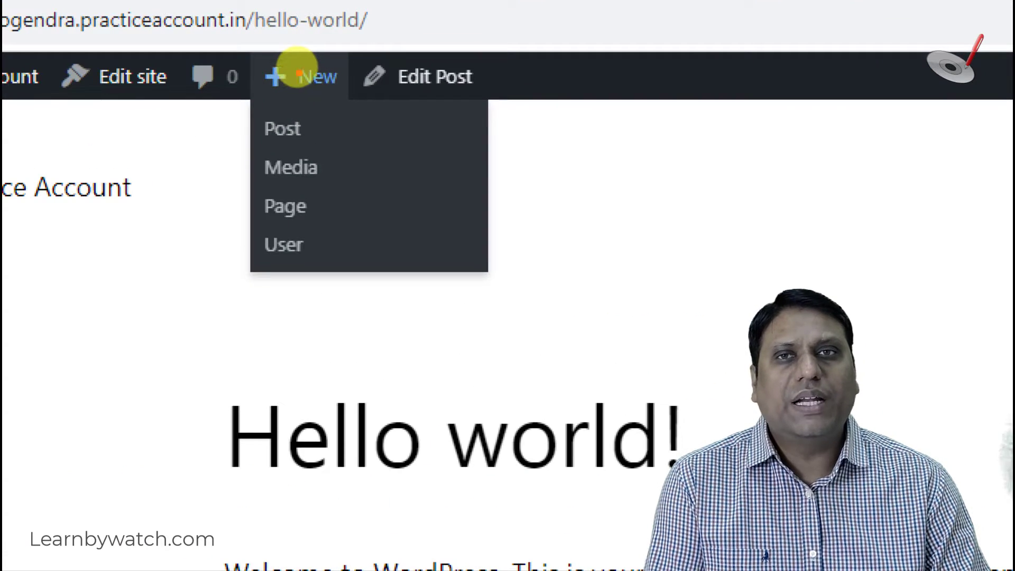
pyautogui.moveTo(317, 69)
pyautogui.mouseDown()
pyautogui.moveTo(272, 68)
pyautogui.moveTo(277, 81)
pyautogui.moveTo(324, 74)
pyautogui.moveTo(370, 101)
pyautogui.mouseUp()
pyautogui.moveTo(247, 139); pyautogui.dragTo(342, 138)
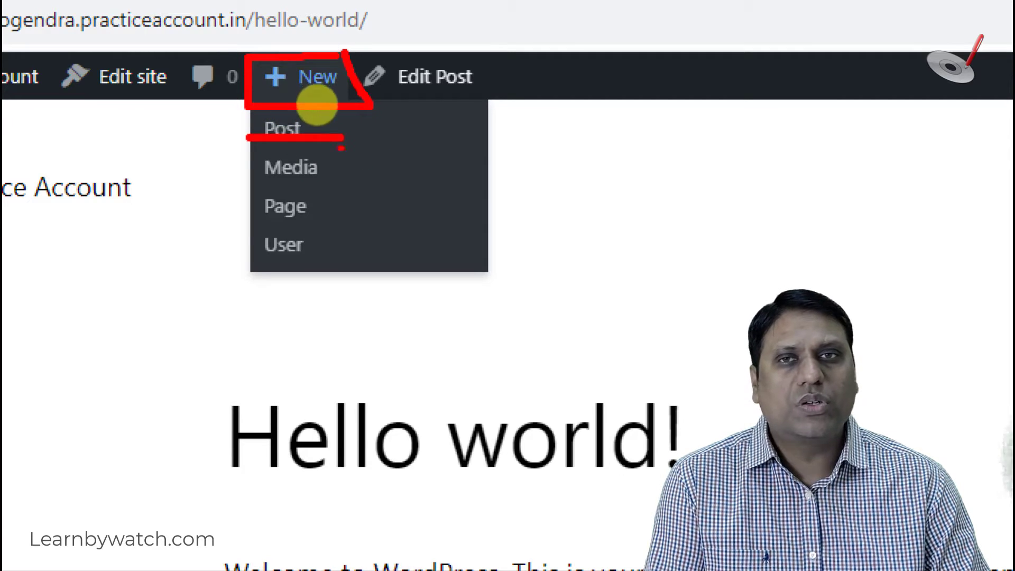
pyautogui.moveTo(224, 224); pyautogui.dragTo(334, 229)
pyautogui.moveTo(239, 175); pyautogui.dragTo(367, 175)
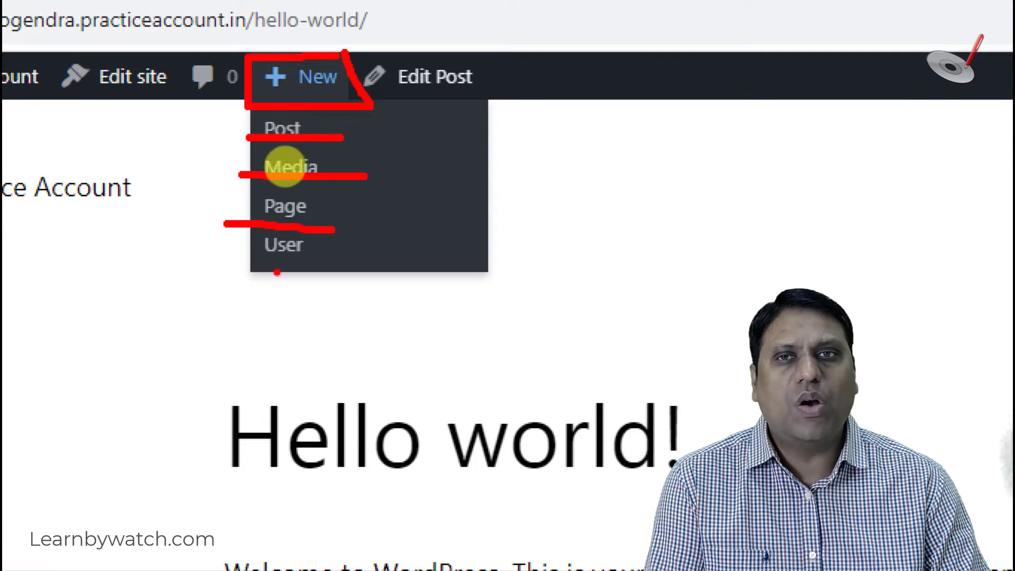
pyautogui.moveTo(245, 263); pyautogui.dragTo(322, 263)
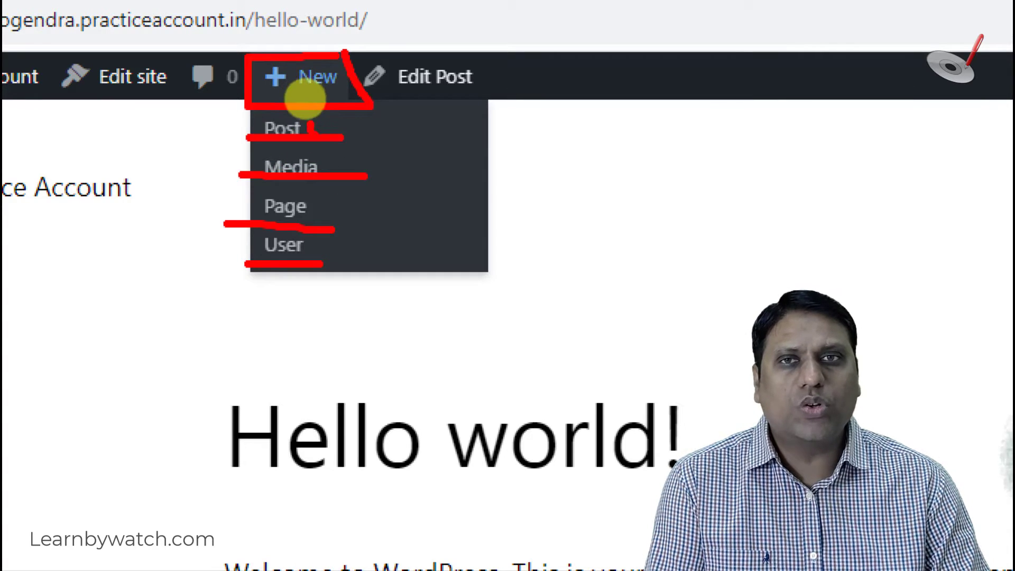
pyautogui.moveTo(316, 132); pyautogui.dragTo(414, 117)
pyautogui.moveTo(314, 203)
pyautogui.mouseDown()
pyautogui.moveTo(340, 213)
pyautogui.moveTo(423, 198)
pyautogui.mouseUp()
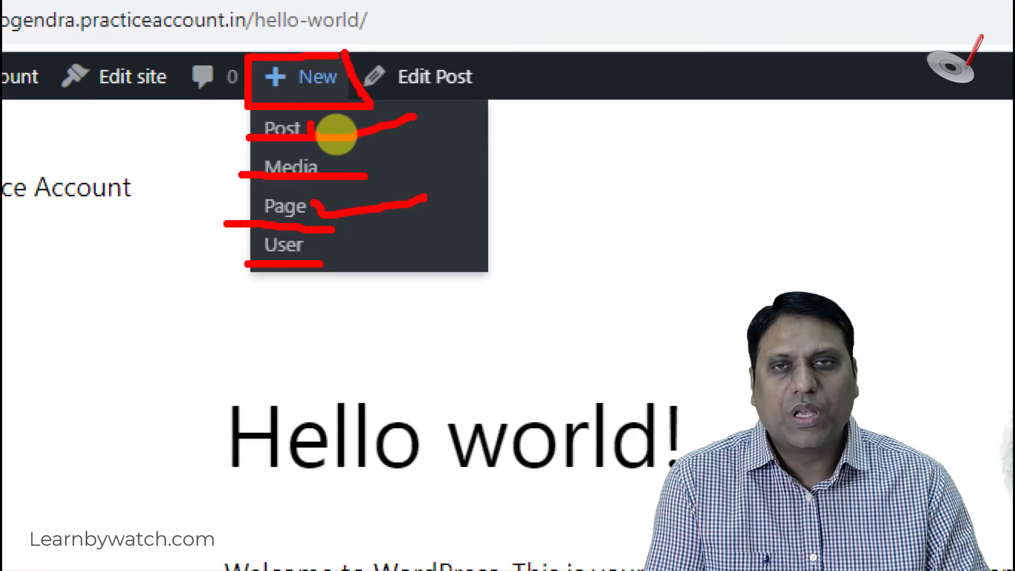
pyautogui.press('Escape')
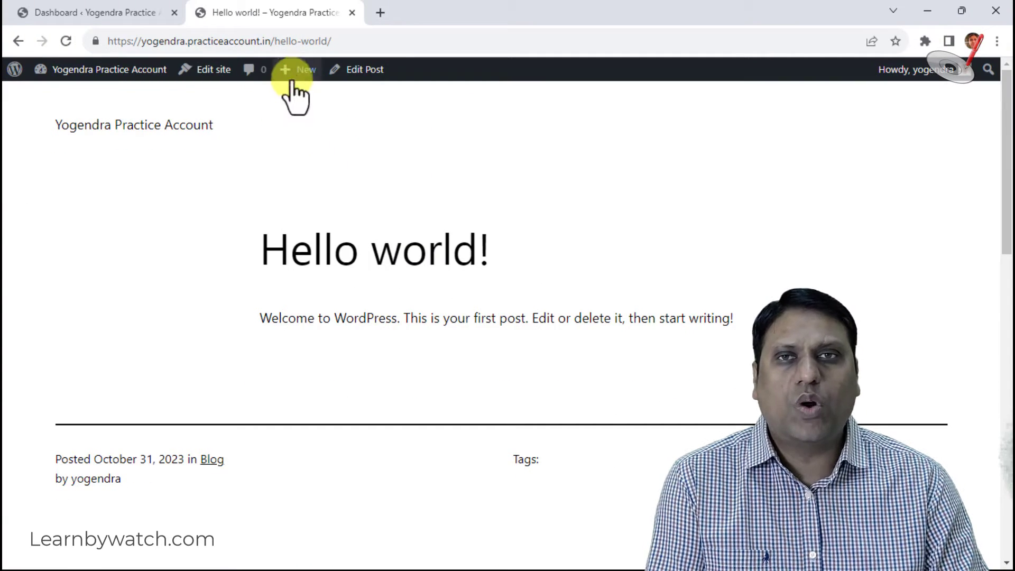
# Open the site's admin dashboard from the "Hello world!" post.
pyautogui.moveTo(291, 79)
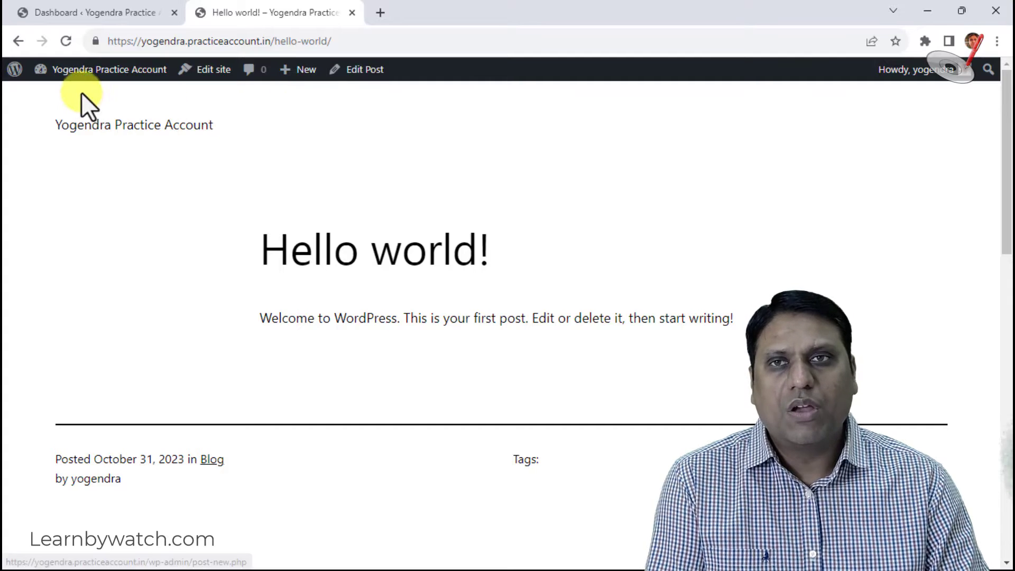
pyautogui.moveTo(86, 77)
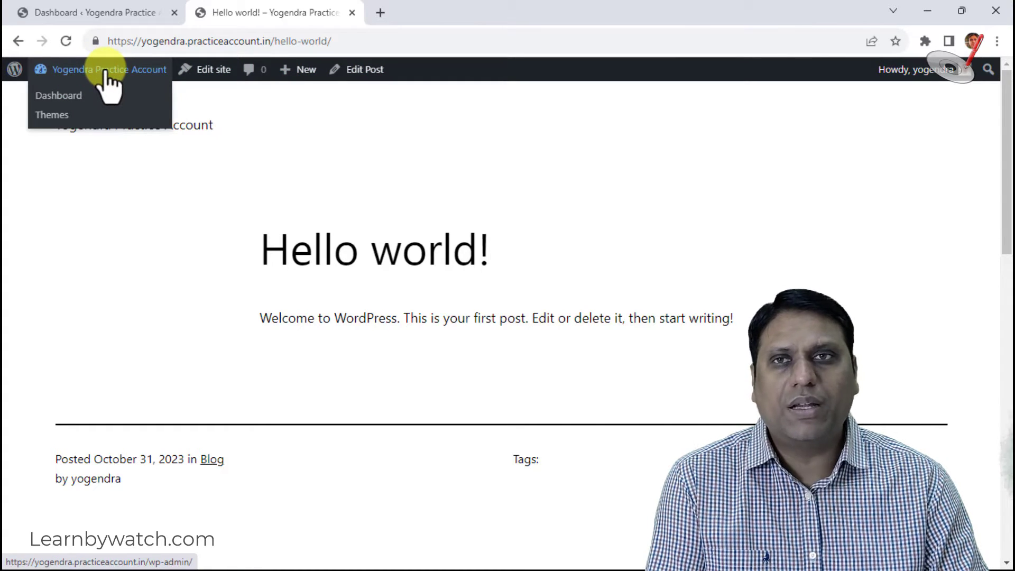
pyautogui.click(61, 95)
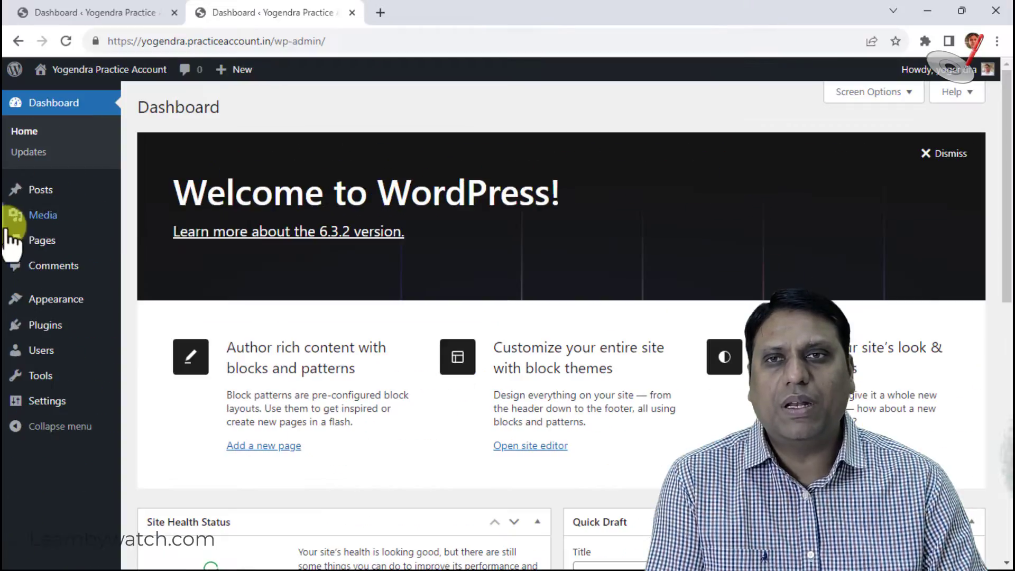
# Start a new post from the dashboard and look at its block and post settings.
pyautogui.moveTo(74, 245)
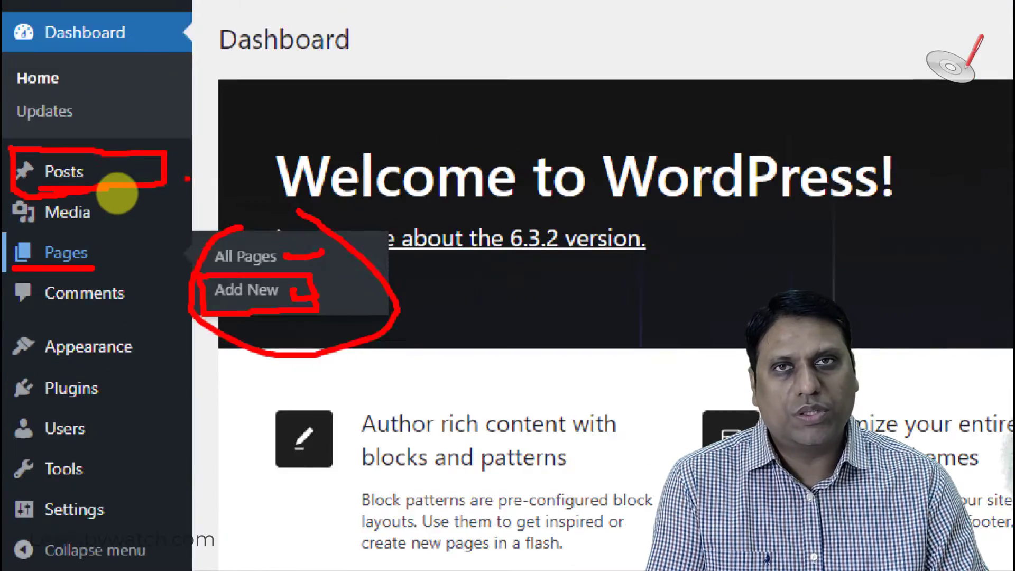
pyautogui.moveTo(224, 179)
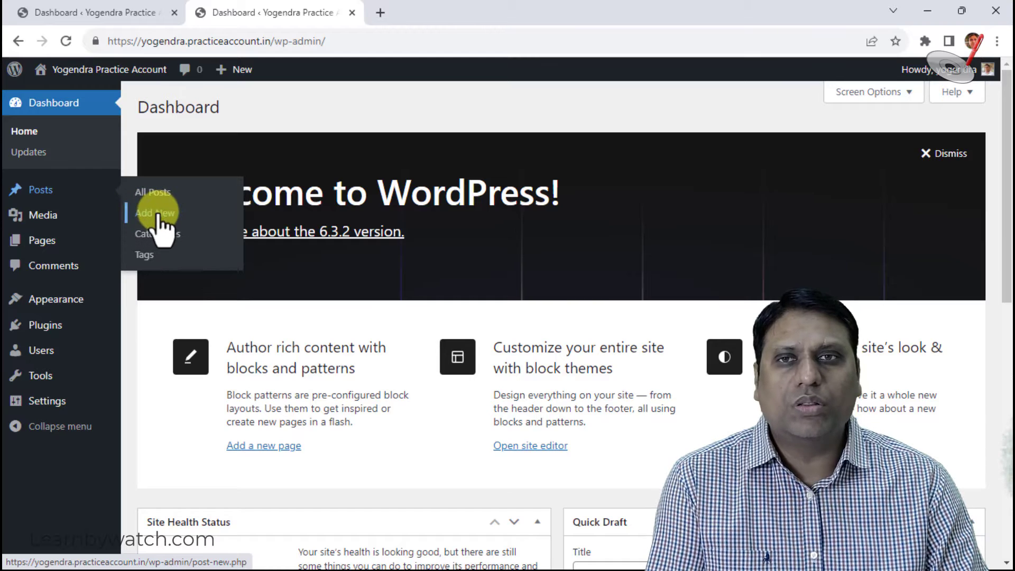
pyautogui.moveTo(229, 71)
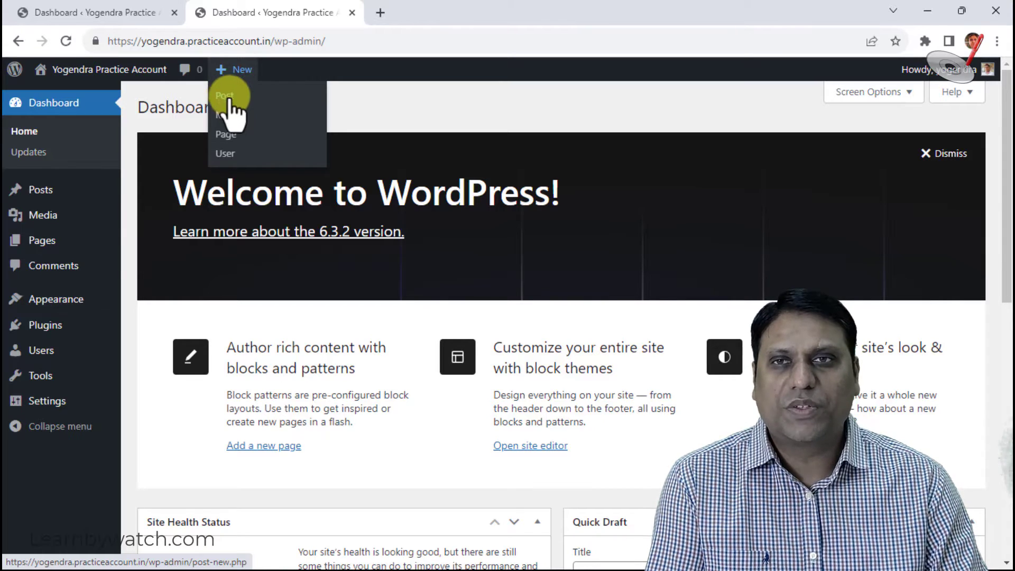
pyautogui.moveTo(63, 205)
pyautogui.click(144, 211)
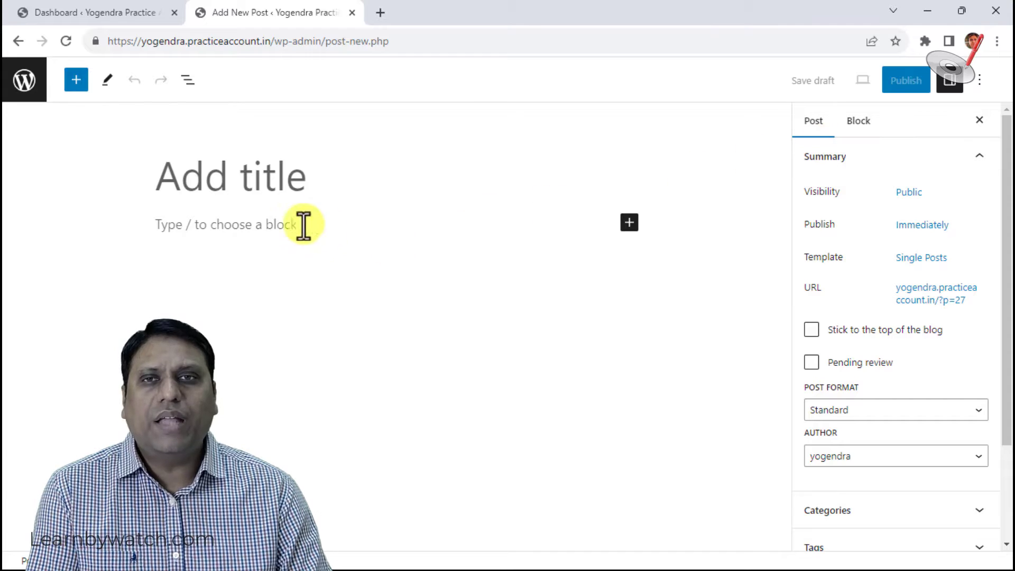
pyautogui.click(860, 123)
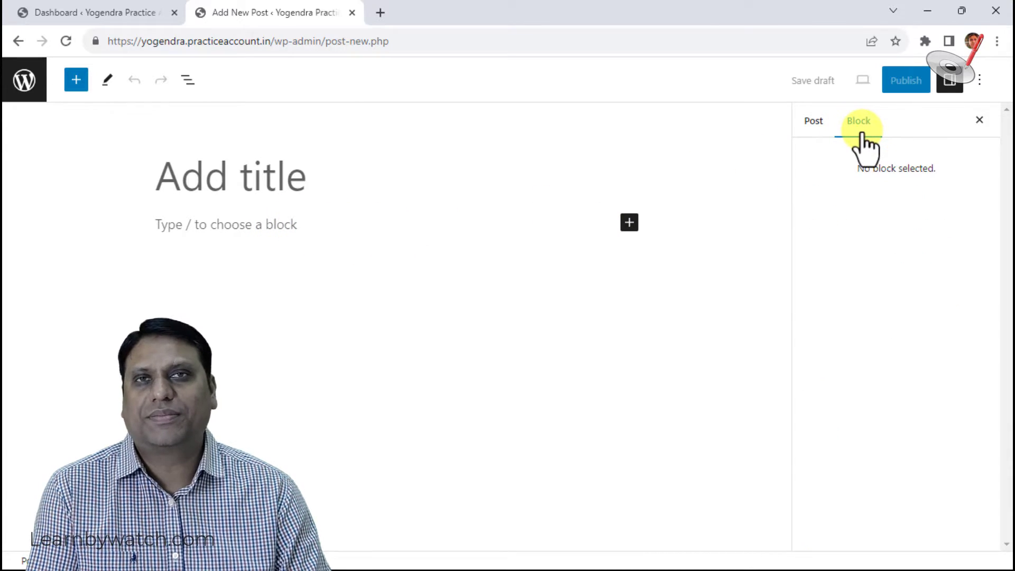
pyautogui.click(814, 122)
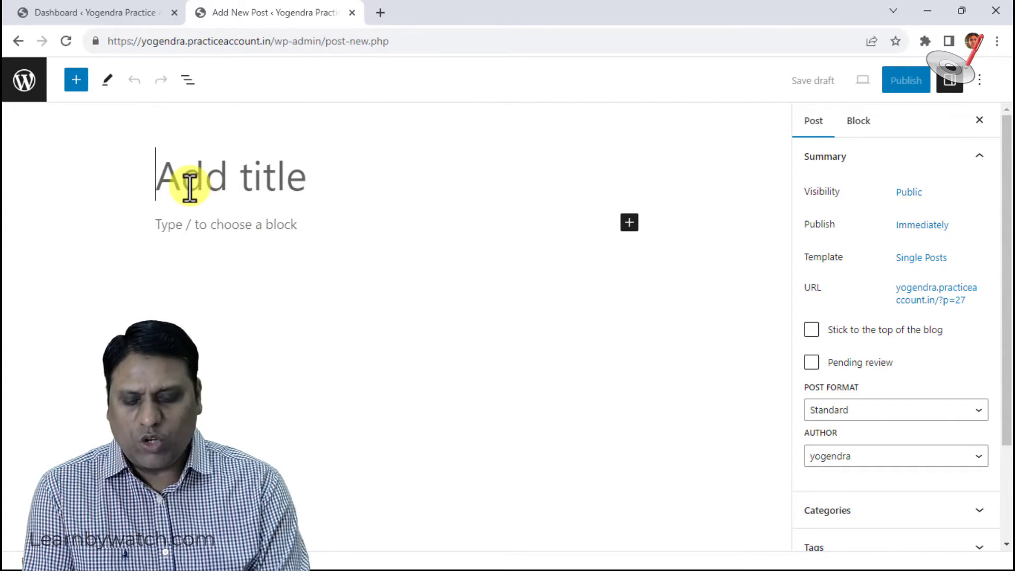
# Enter "Title of your post" as the title of the new post.
pyautogui.write('Titel')
pyautogui.press('BackSpace')
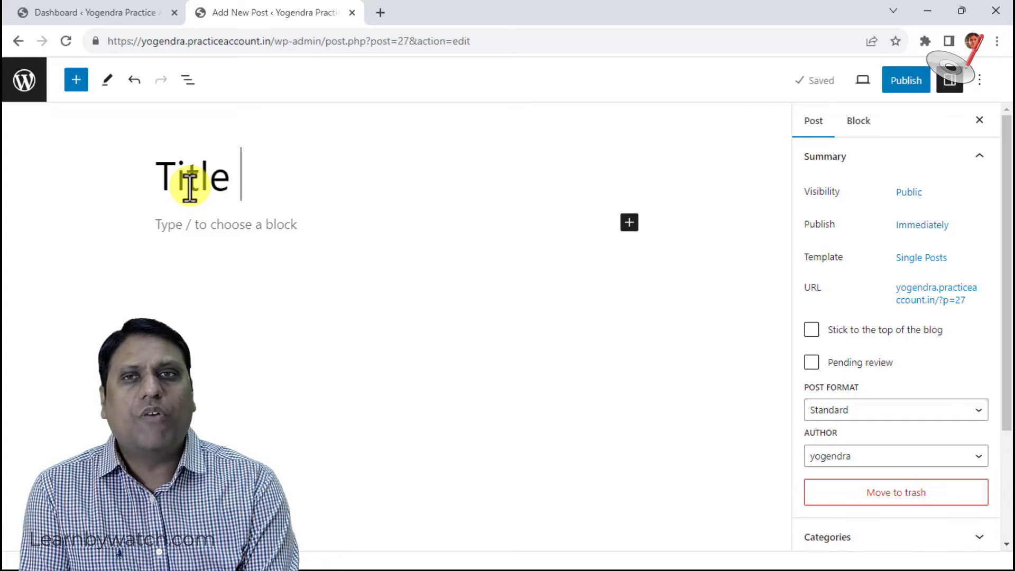
pyautogui.write('of your pos')
pyautogui.write('t')
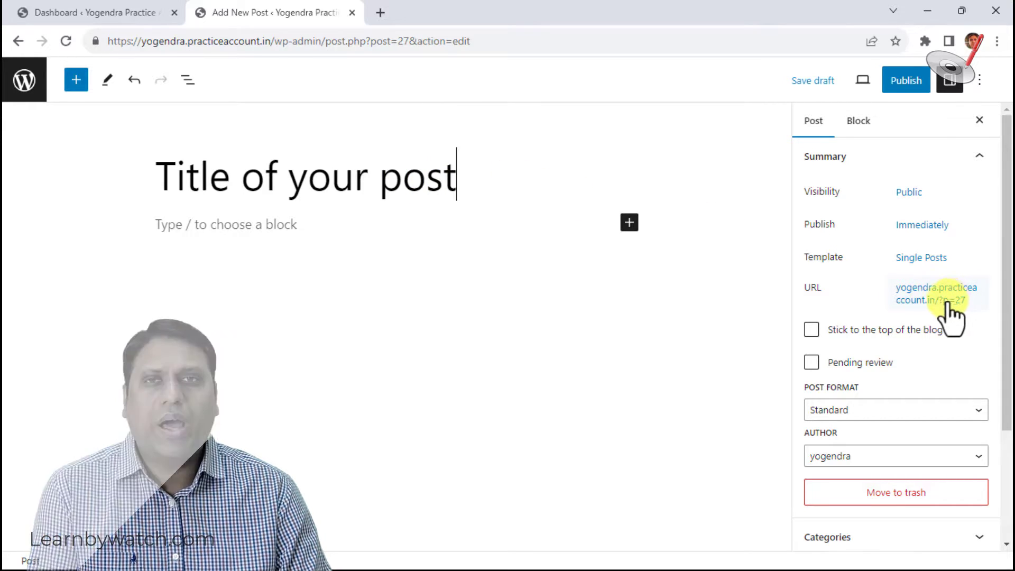
# Add a paragraph under the title reading "This is the first paragraph of my post.".
pyautogui.click(205, 252)
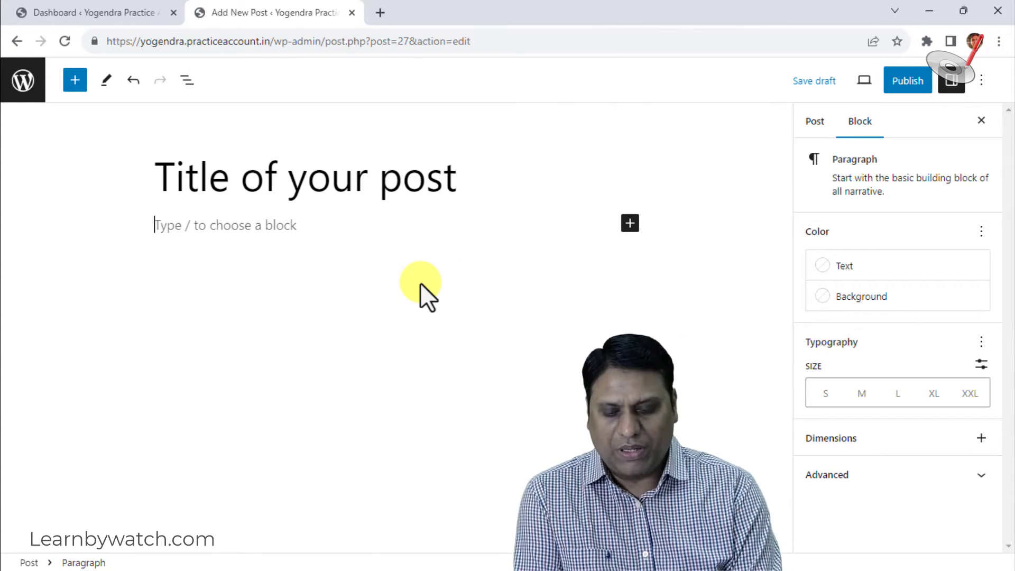
pyautogui.write('This is th')
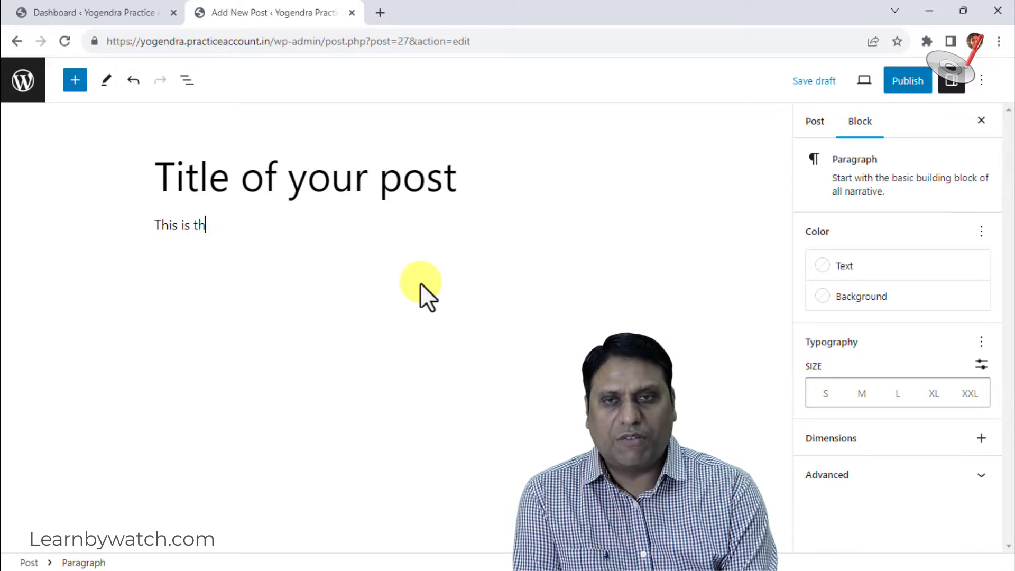
pyautogui.write('e first parag')
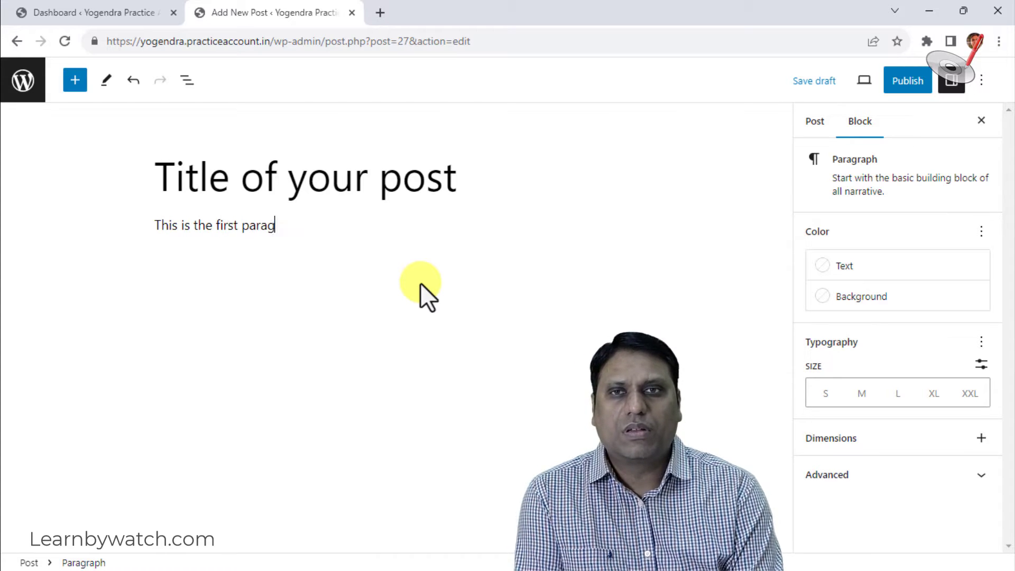
pyautogui.write('raph of my post.')
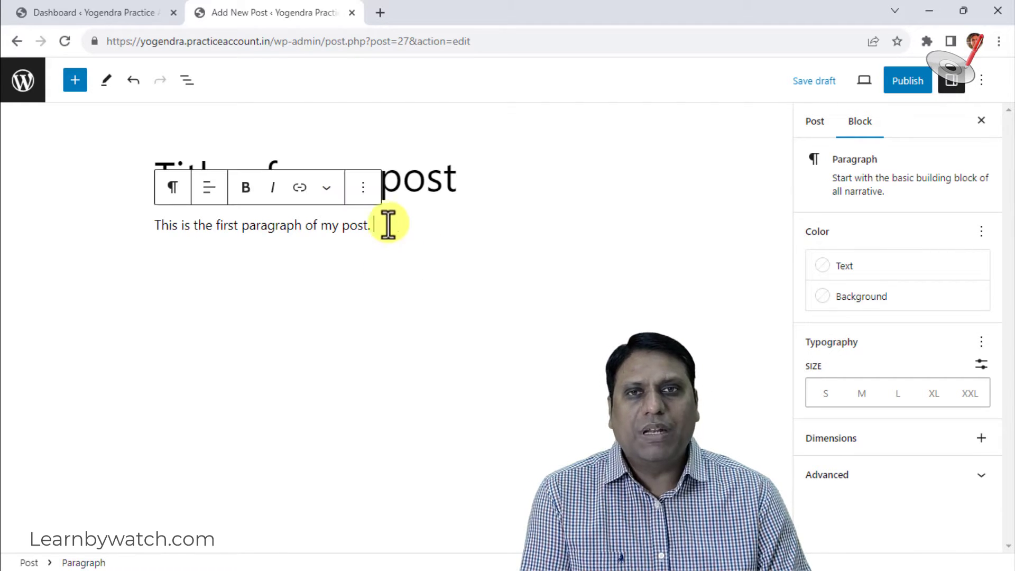
# Copy the paragraph's sentence and paste it six more times after itself to lengthen the paragraph.
pyautogui.moveTo(390, 224); pyautogui.dragTo(150, 236)
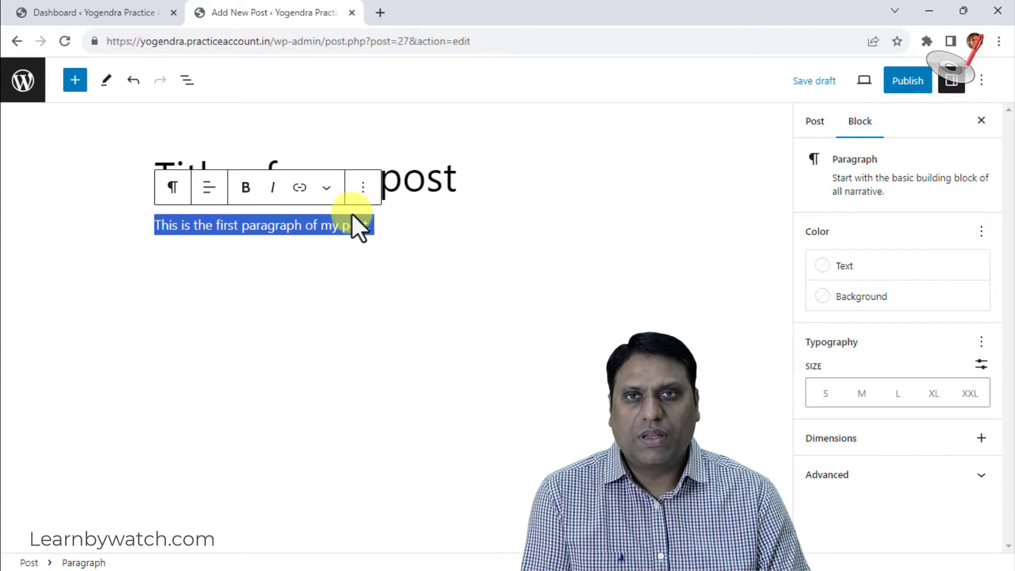
pyautogui.click(395, 228)
pyautogui.hotkey('ctrl', 'v')
pyautogui.hotkey('ctrl', 'v')
pyautogui.hotkey('ctrl', 'v')
pyautogui.hotkey('ctrl', 'v')
pyautogui.hotkey('ctrl', 'v')
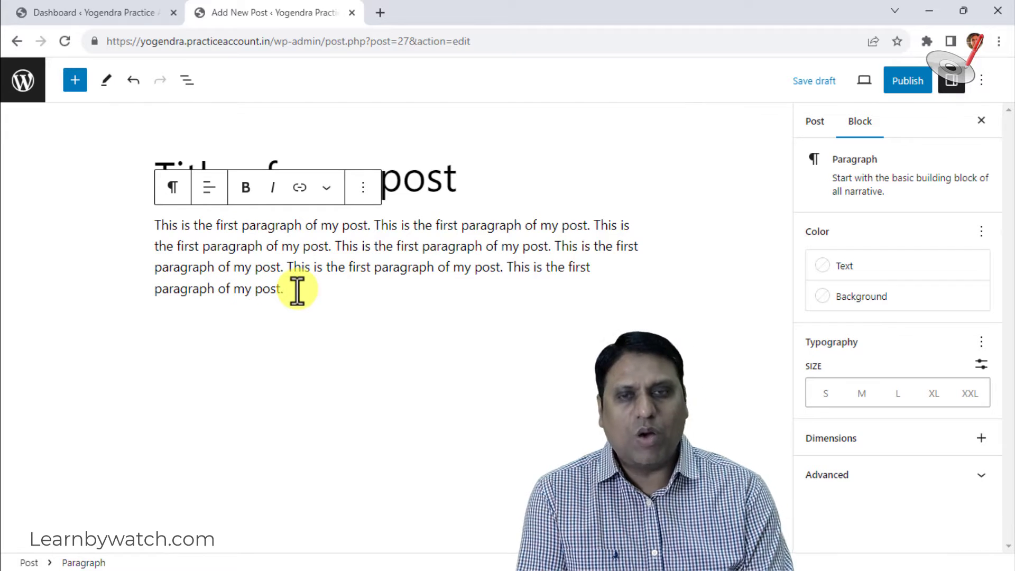
# Insert an H2 heading block below the first paragraph with the text "Heading 2" and start an empty block under it.
pyautogui.press('Return')
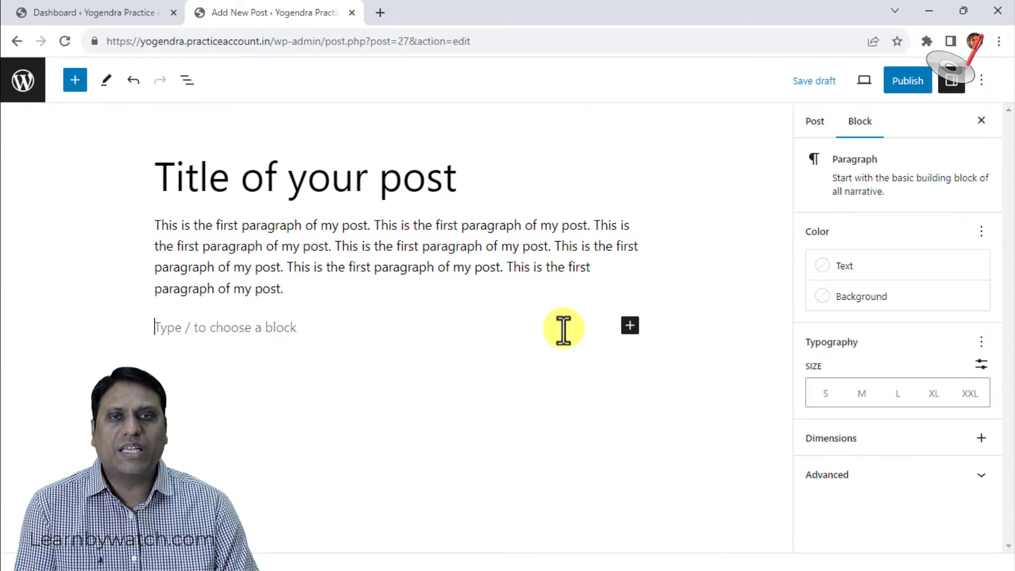
pyautogui.click(629, 326)
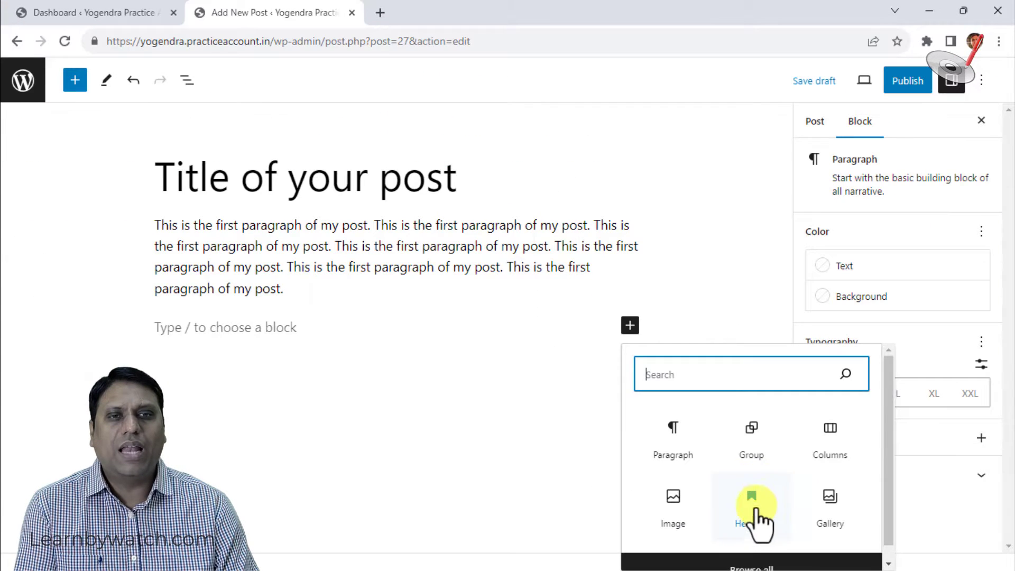
pyautogui.click(755, 511)
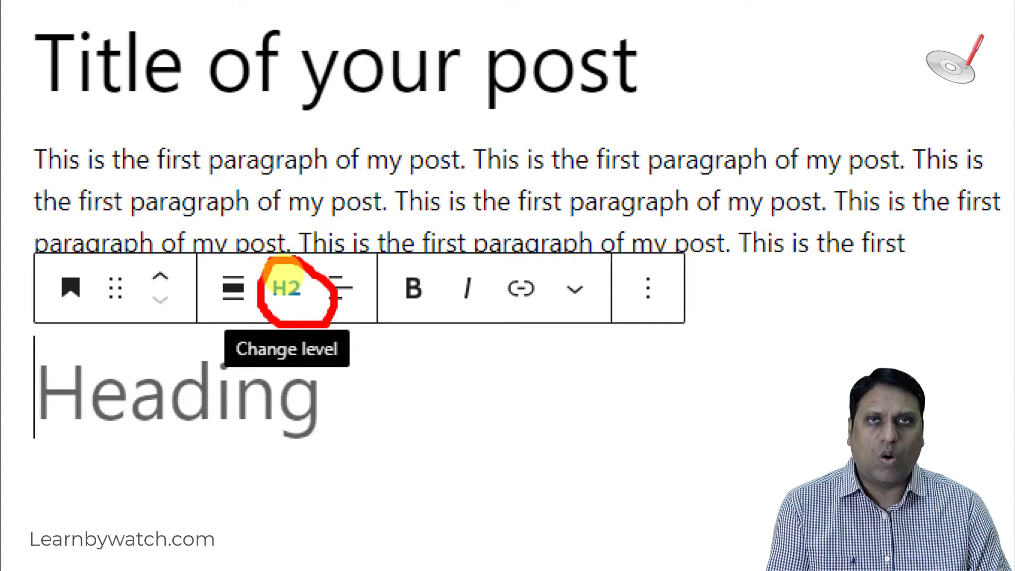
pyautogui.click(286, 288)
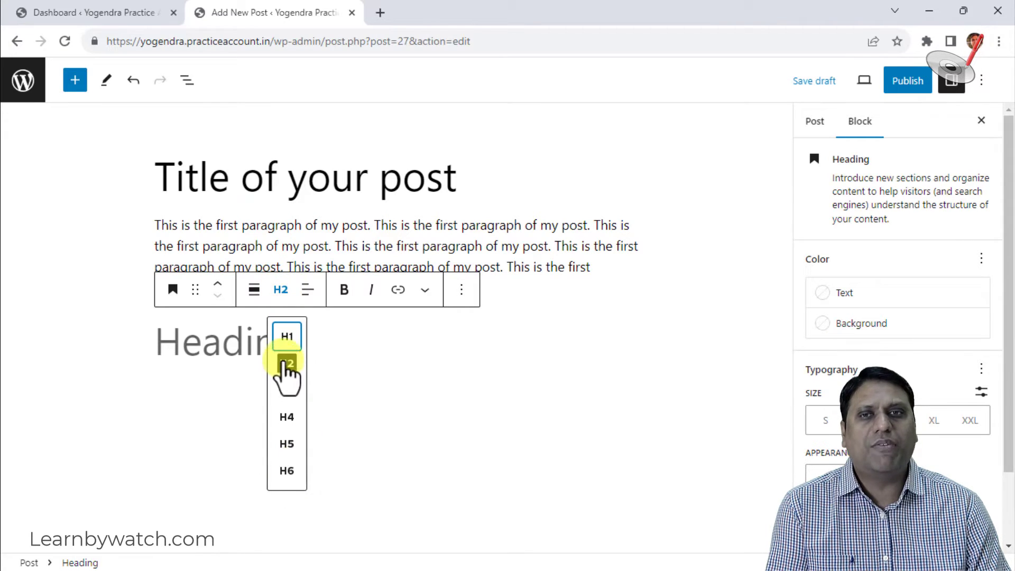
pyautogui.click(222, 347)
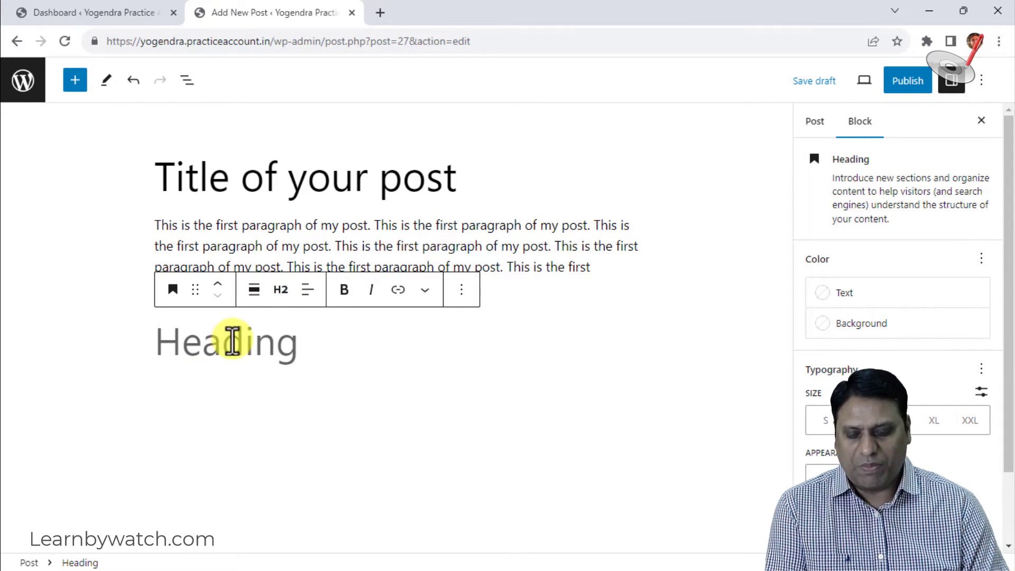
pyautogui.write('Heading 2')
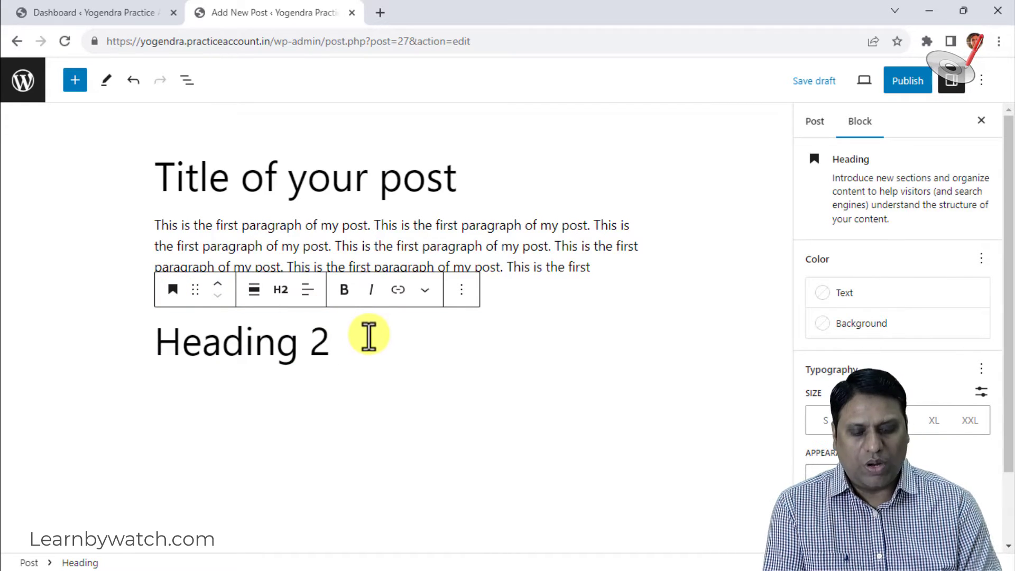
pyautogui.press('Return')
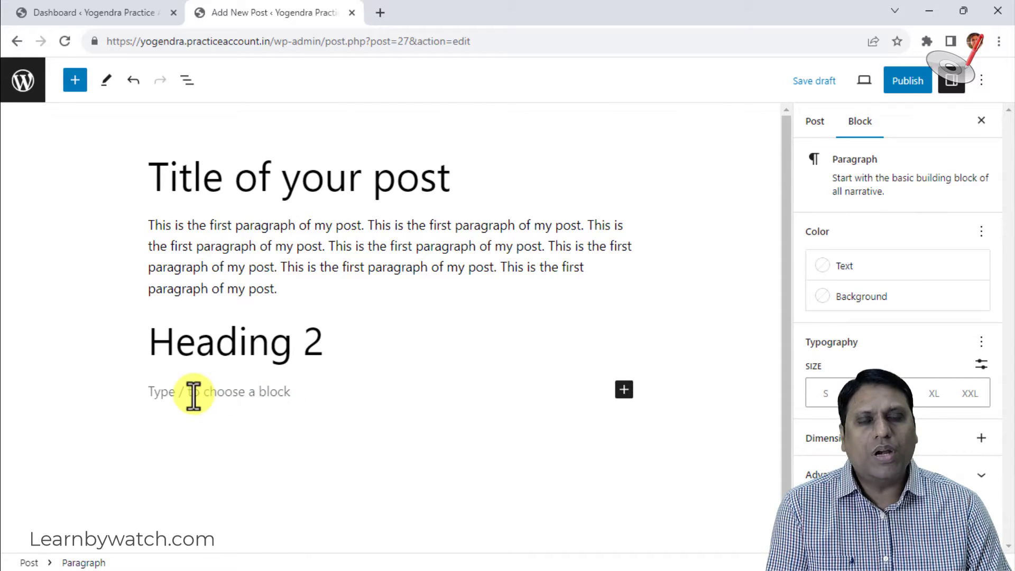
# Insert an Image block in the empty block below the "Heading 2" heading.
pyautogui.click(624, 390)
pyautogui.scroll(-2, 772, 495)
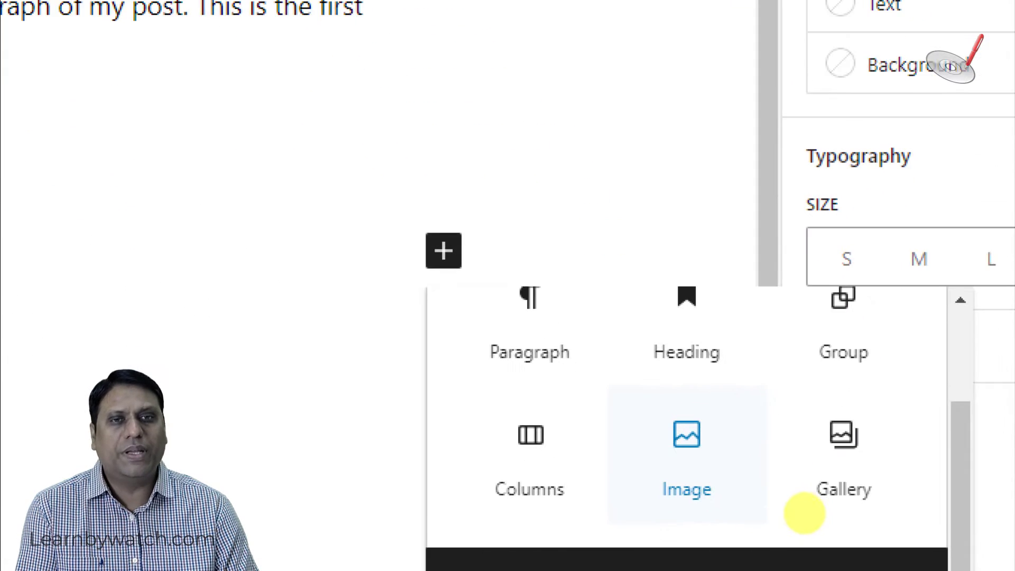
pyautogui.moveTo(782, 465)
pyautogui.mouseDown()
pyautogui.moveTo(696, 510)
pyautogui.moveTo(781, 465)
pyautogui.mouseUp()
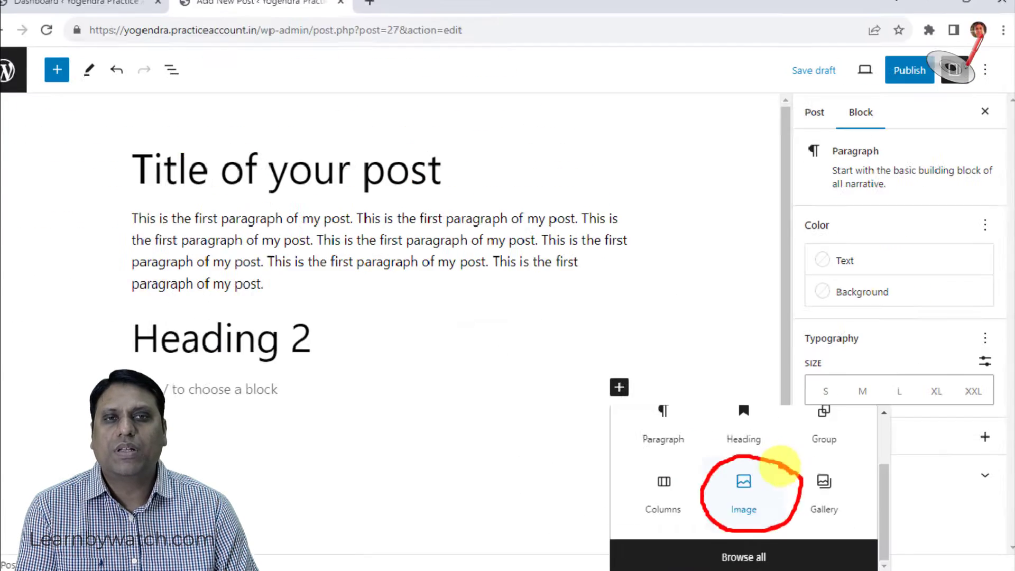
pyautogui.click(746, 484)
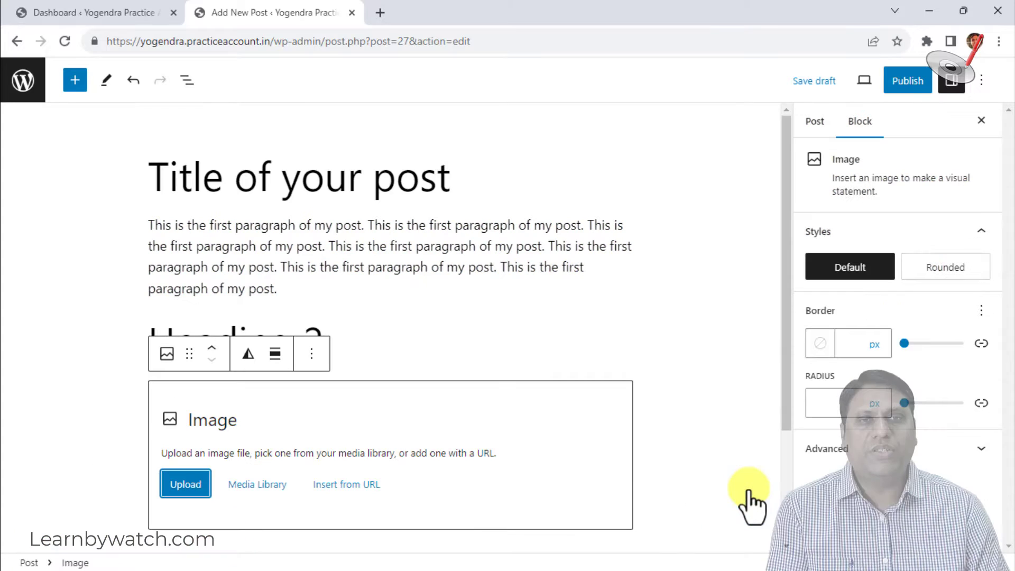
pyautogui.scroll(-1, 194, 429)
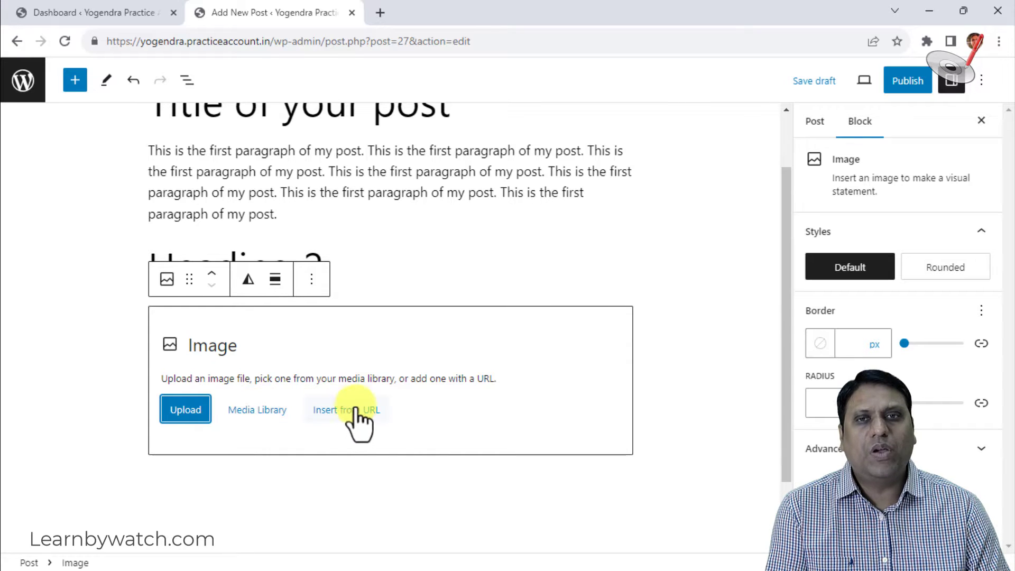
# Upload the black-background "ETmantra logo" file from the HeyHi folder into the Image block.
pyautogui.click(186, 418)
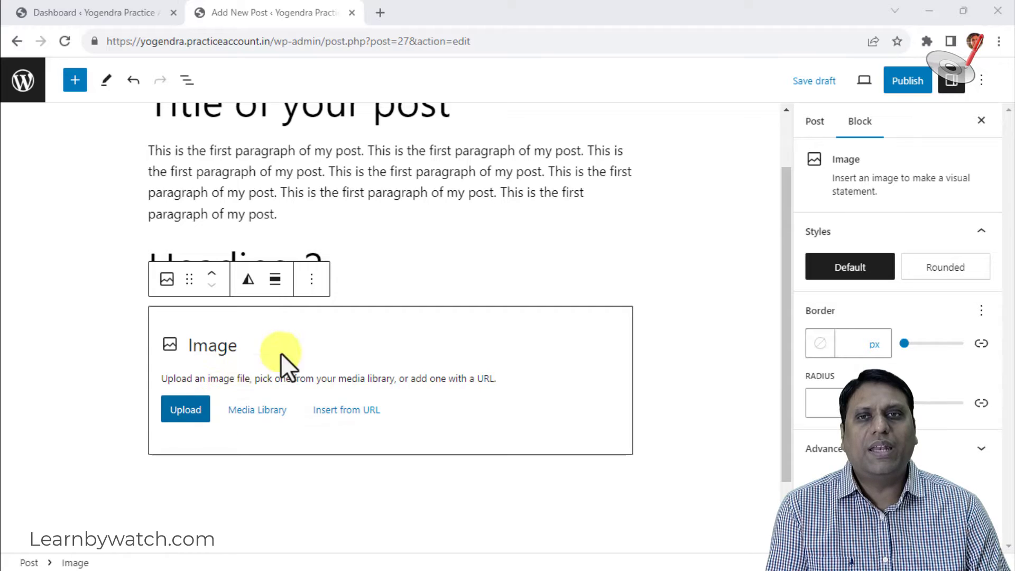
pyautogui.click(170, 232)
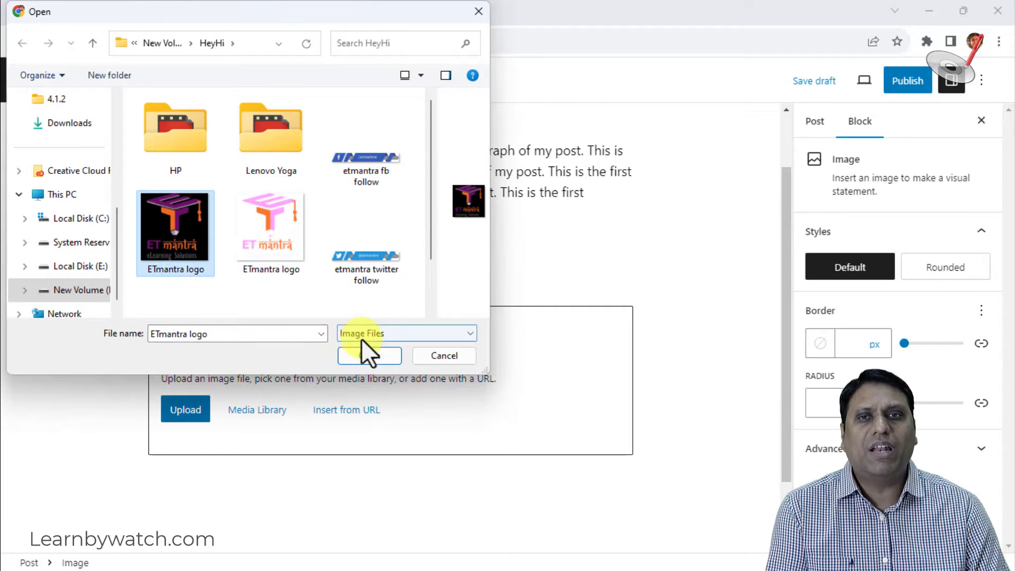
pyautogui.click(366, 353)
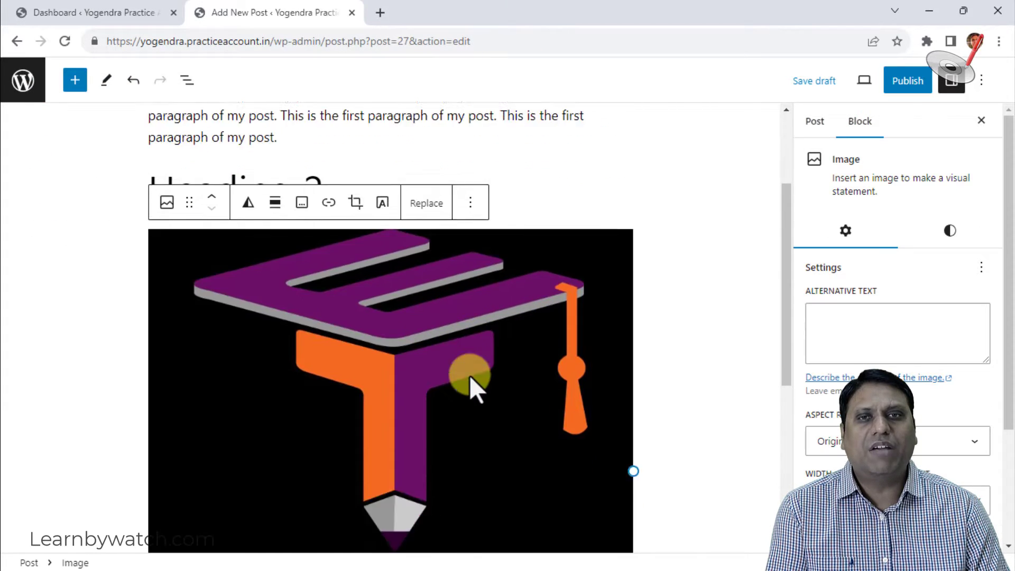
# Examine the uploaded logo image and how it sits under the heading and paragraph in the post.
pyautogui.scroll(-6, 460, 365)
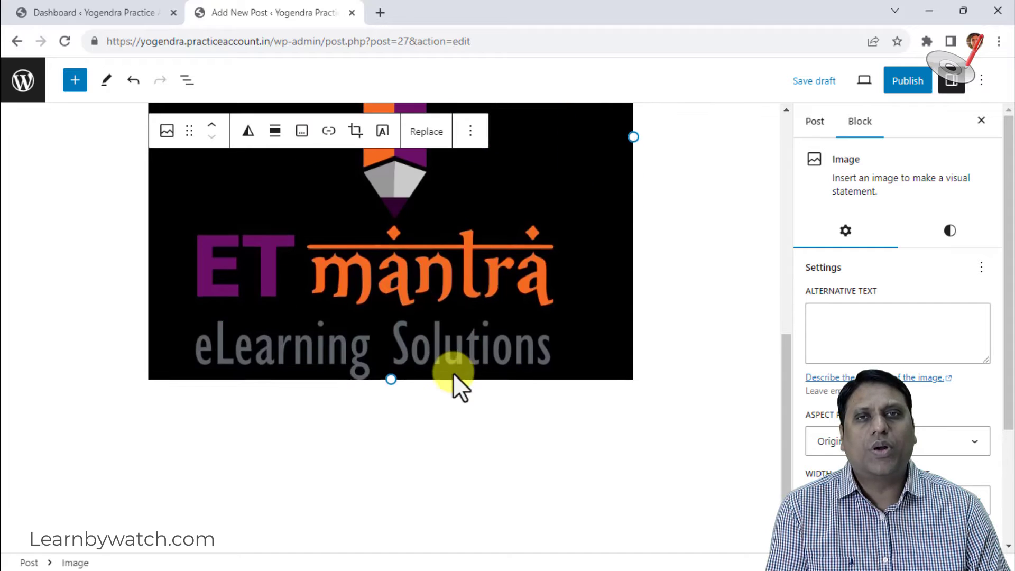
pyautogui.scroll(5, 452, 373)
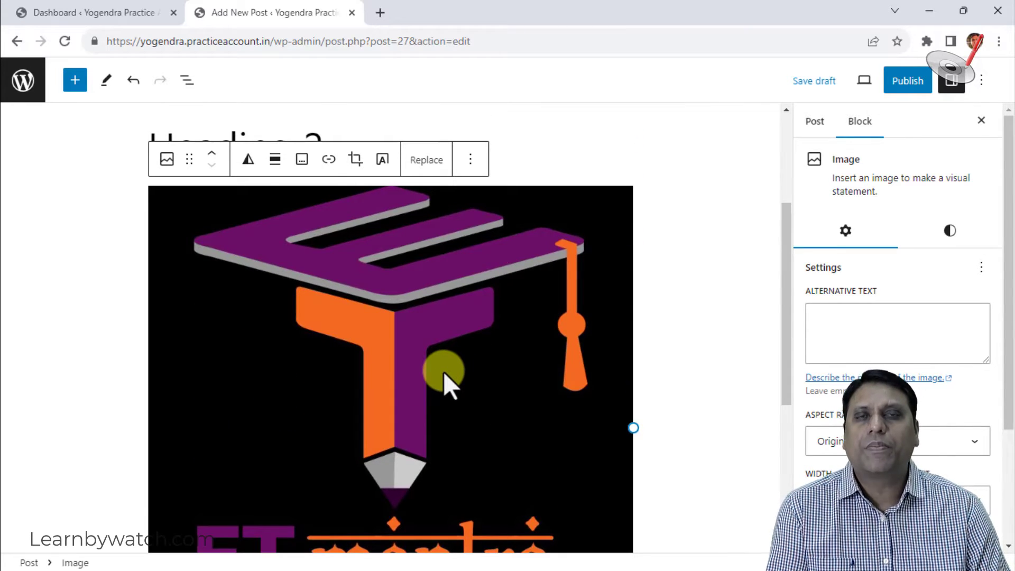
pyautogui.scroll(-1, 443, 371)
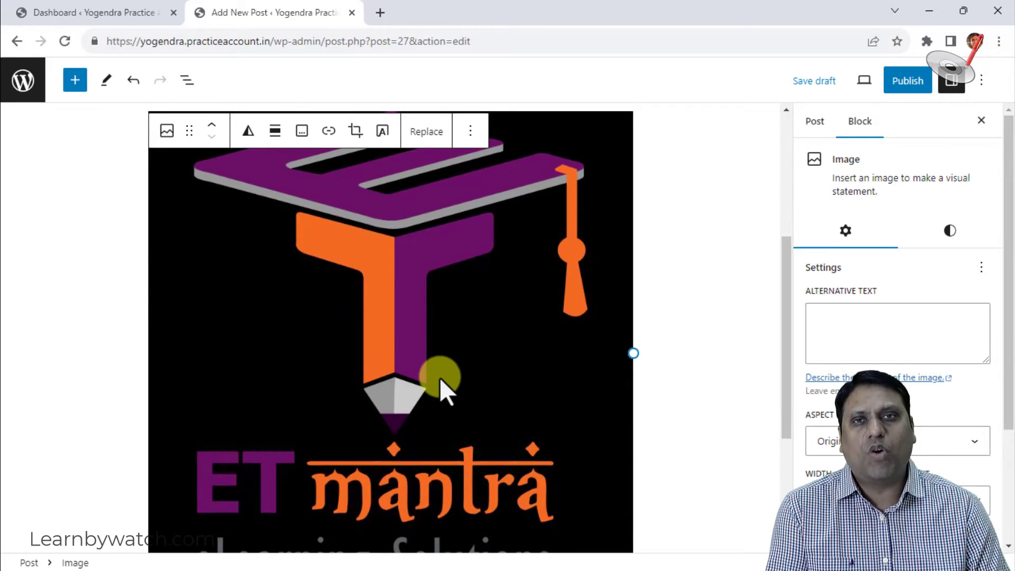
pyautogui.scroll(4, 440, 376)
pyautogui.scroll(-3, 439, 376)
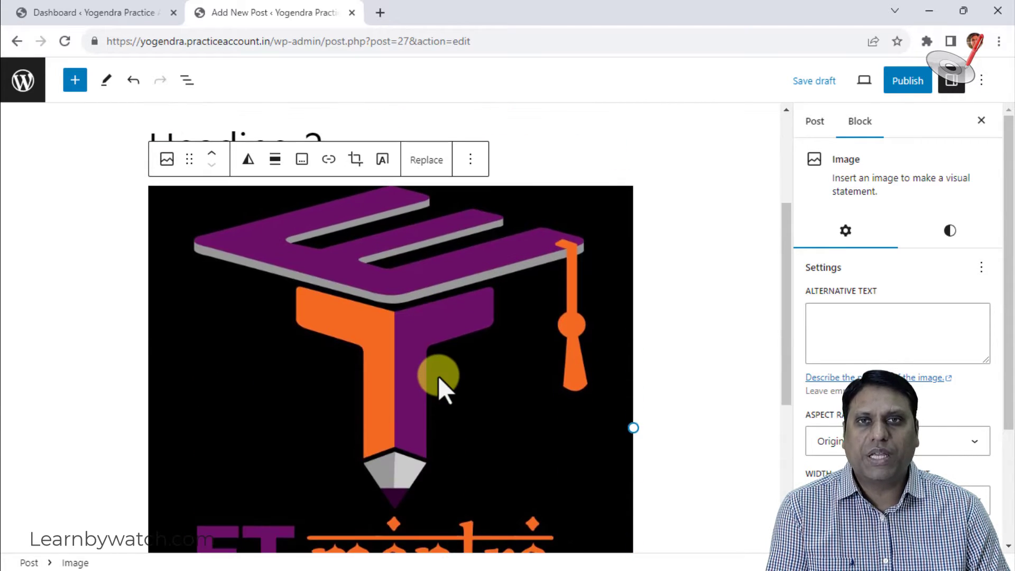
pyautogui.click(290, 306)
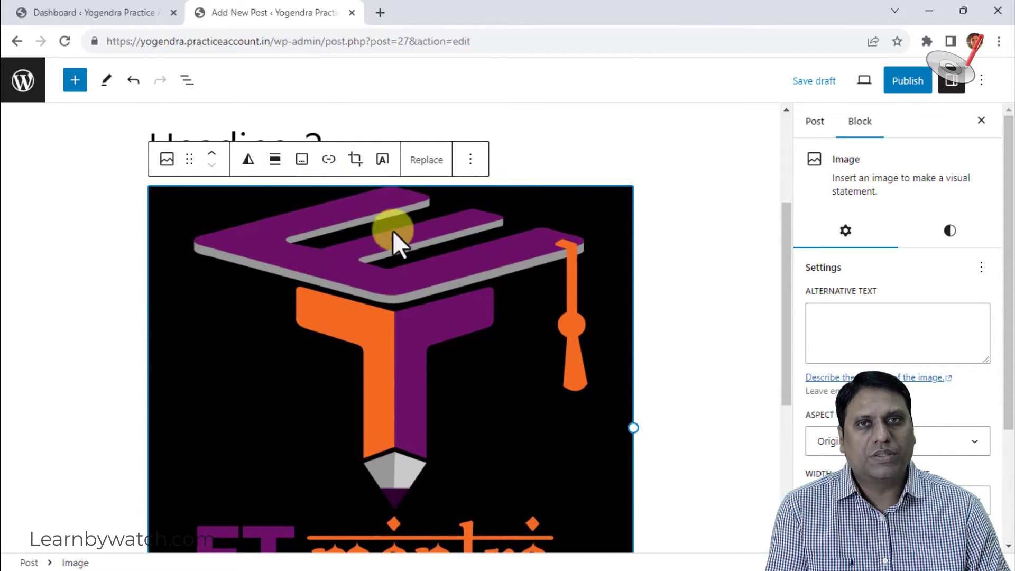
pyautogui.scroll(4, 394, 233)
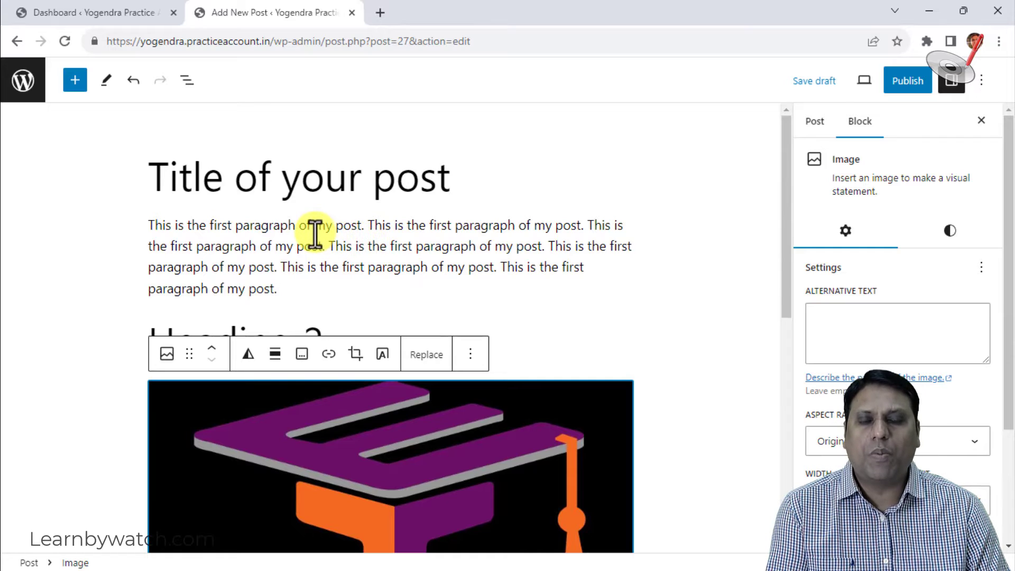
pyautogui.scroll(-5, 317, 291)
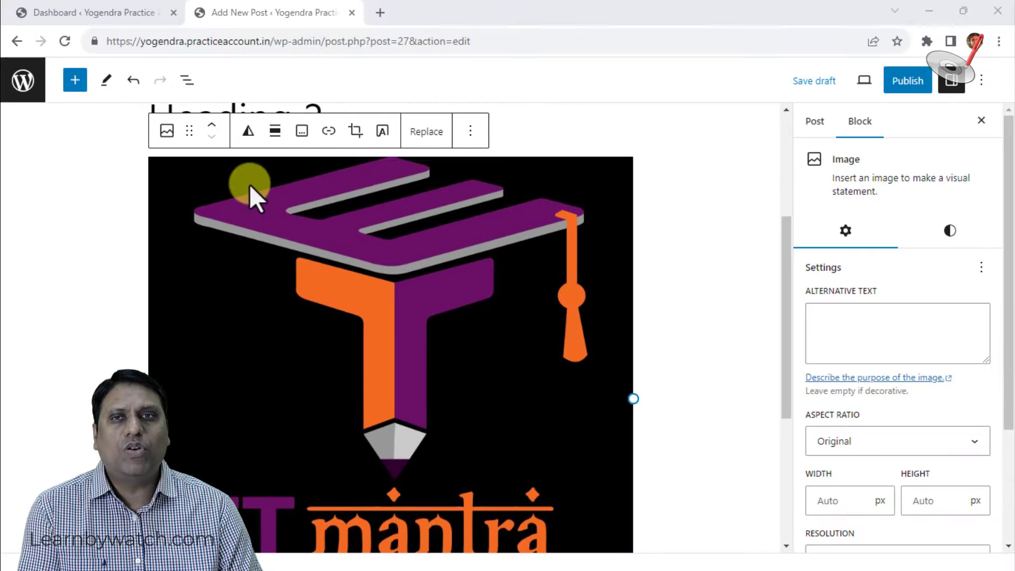
# Move the logo image up one position so it sits between the paragraph and the "Heading 2" heading.
pyautogui.click(212, 126)
pyautogui.scroll(2, 423, 242)
pyautogui.click(567, 219)
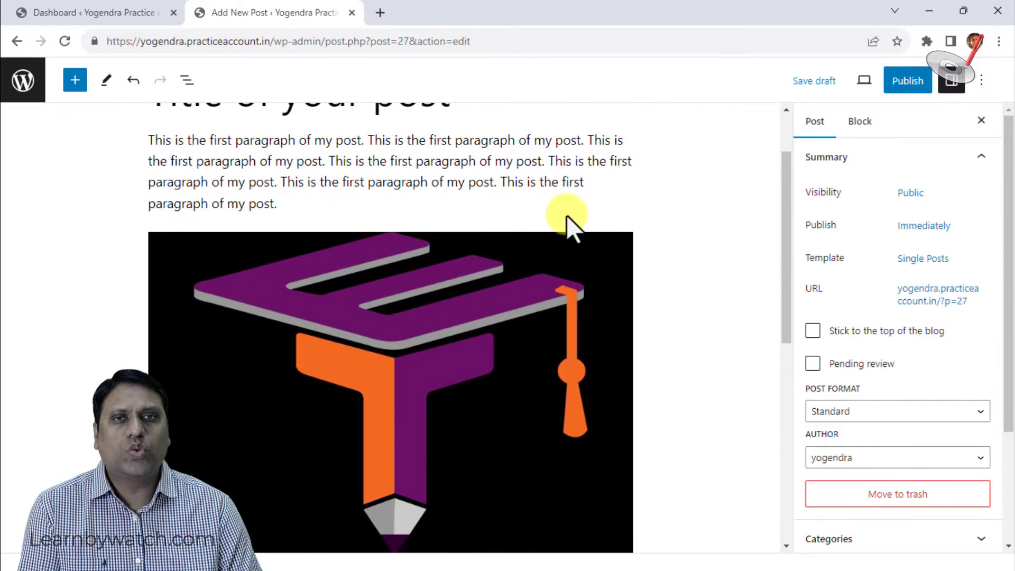
# Move the "Heading 2" block back up so it sits between the paragraph and the logo image.
pyautogui.scroll(-6, 444, 284)
pyautogui.click(320, 384)
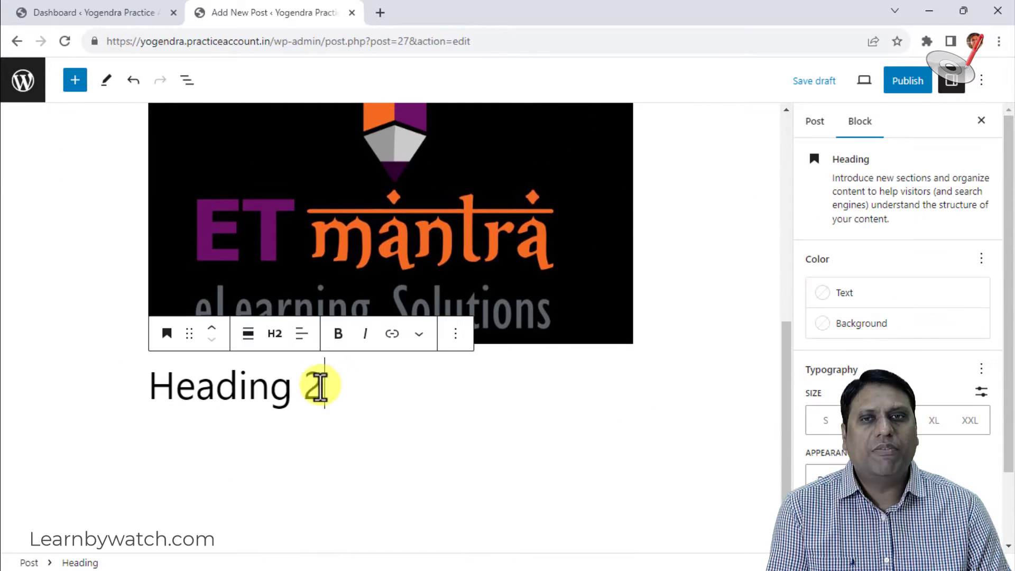
pyautogui.click(211, 328)
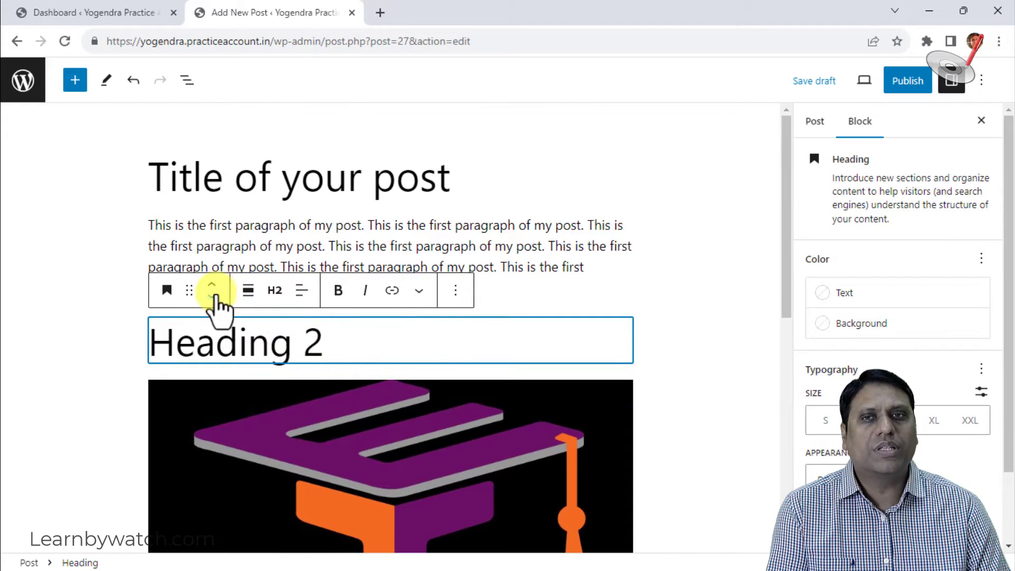
pyautogui.click(212, 298)
pyautogui.click(212, 294)
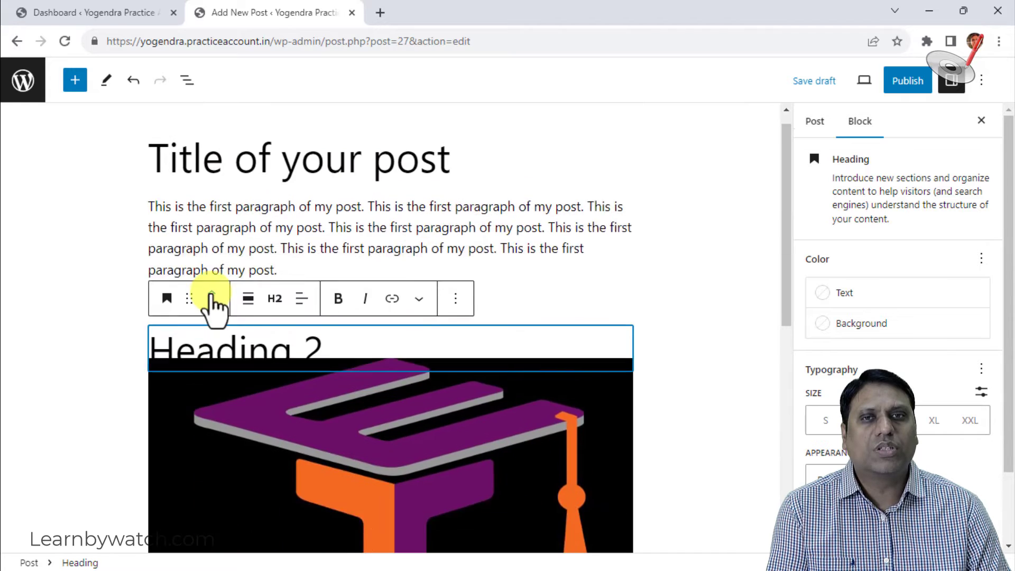
pyautogui.click(549, 273)
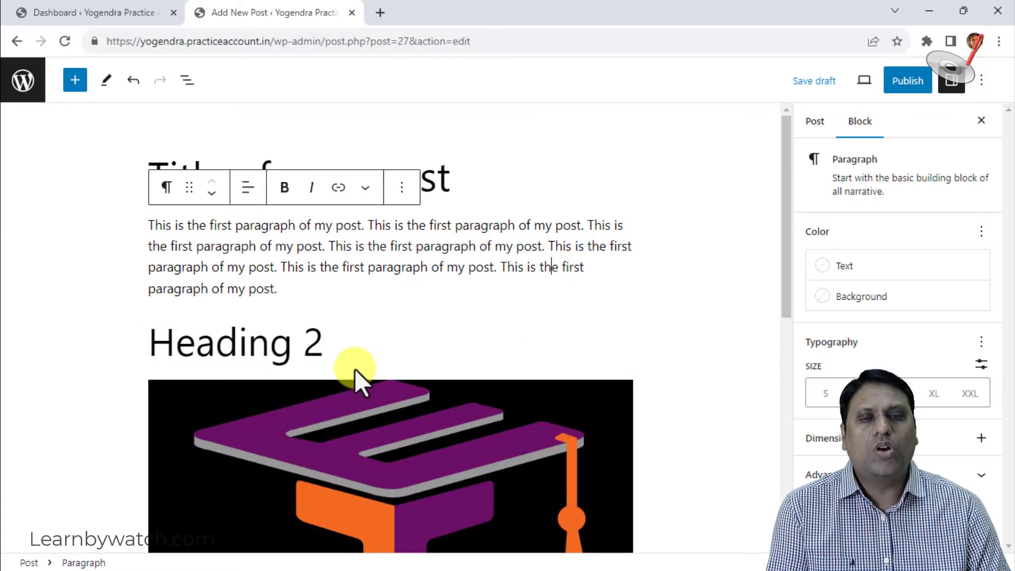
# Try the black-and-gray duotone preset on the logo image and reset the duotone to Unset.
pyautogui.scroll(-4, 423, 382)
pyautogui.scroll(-2, 465, 361)
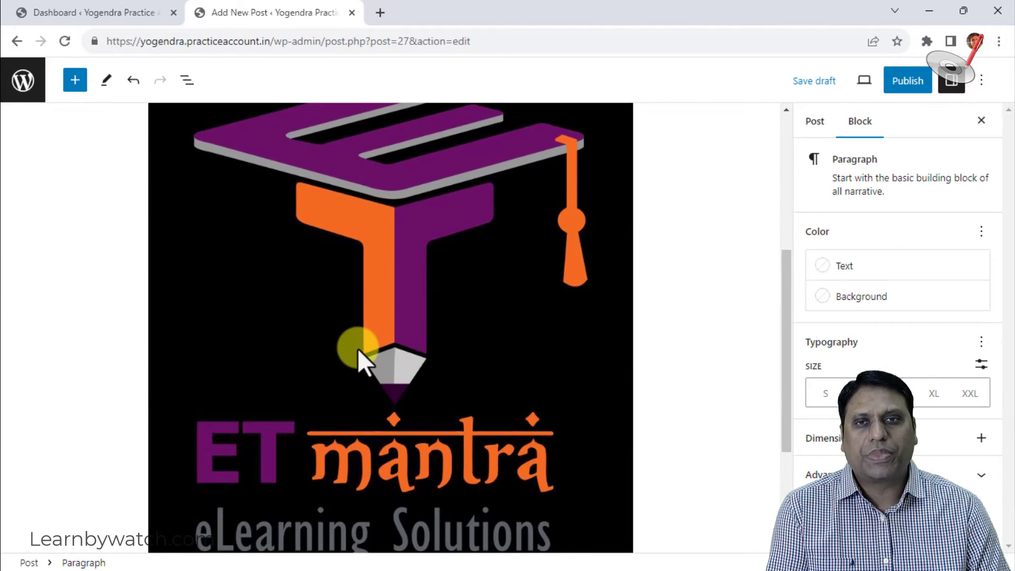
pyautogui.click(357, 359)
pyautogui.scroll(4, 357, 368)
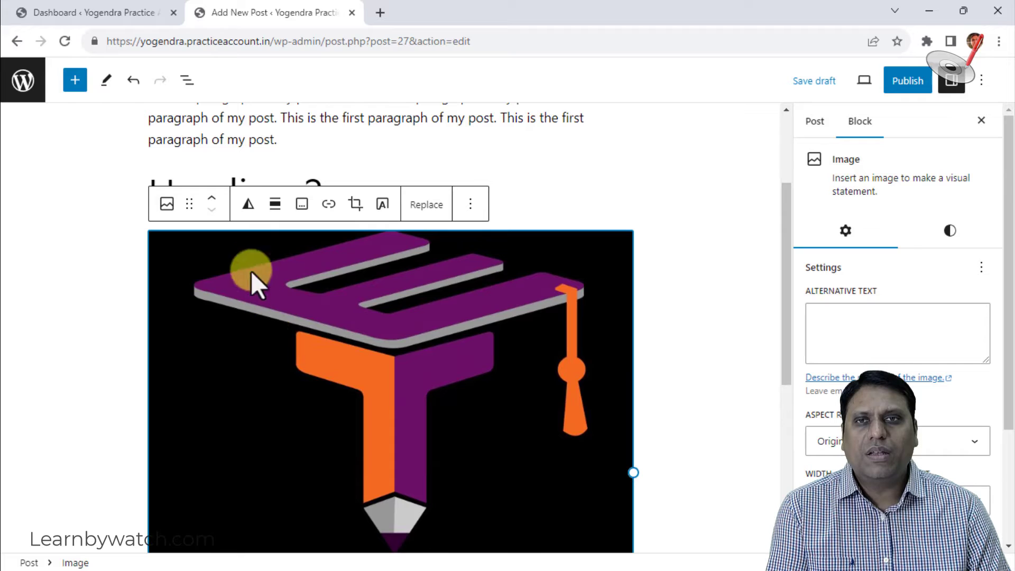
pyautogui.click(248, 205)
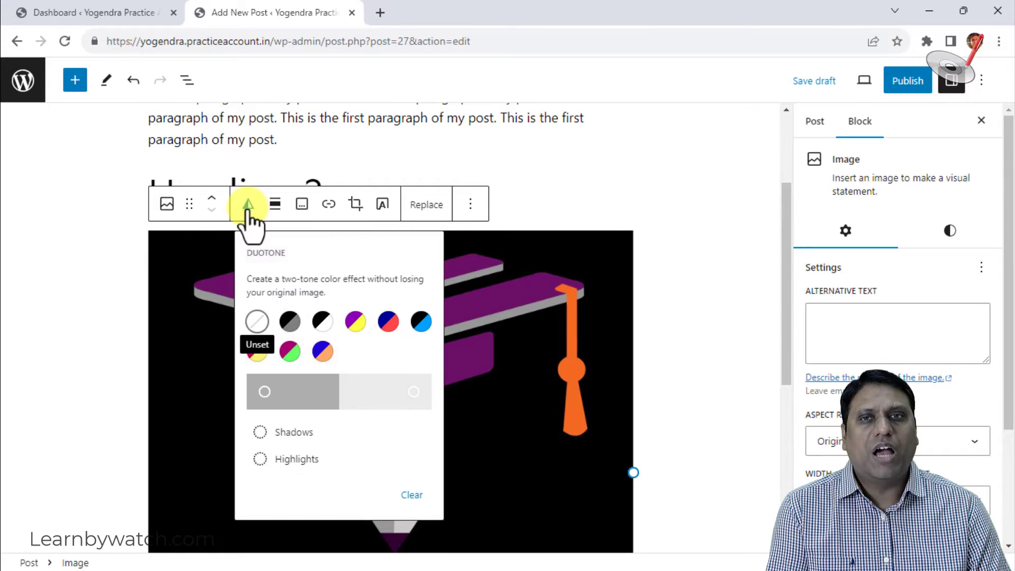
pyautogui.click(289, 321)
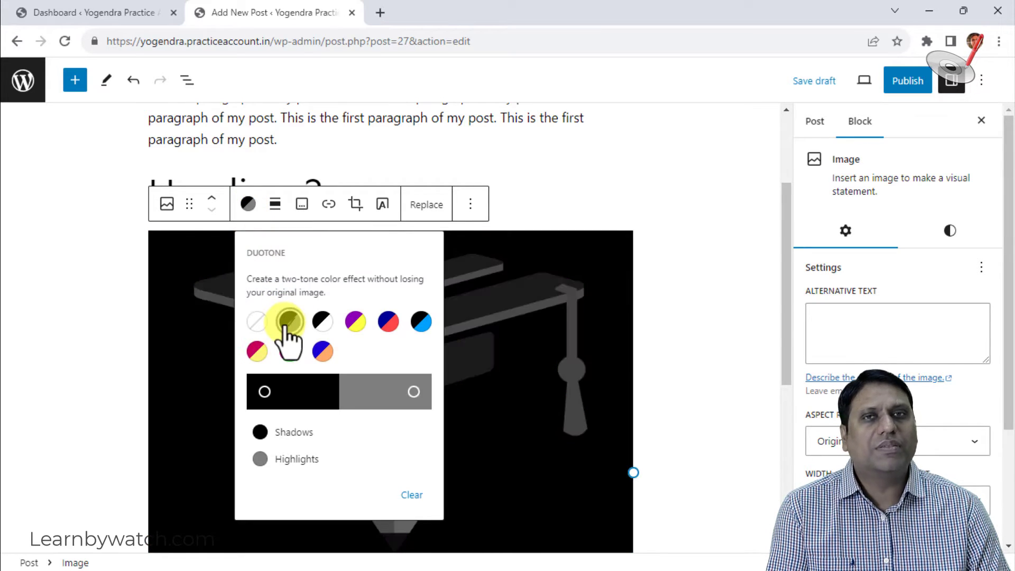
pyautogui.click(258, 318)
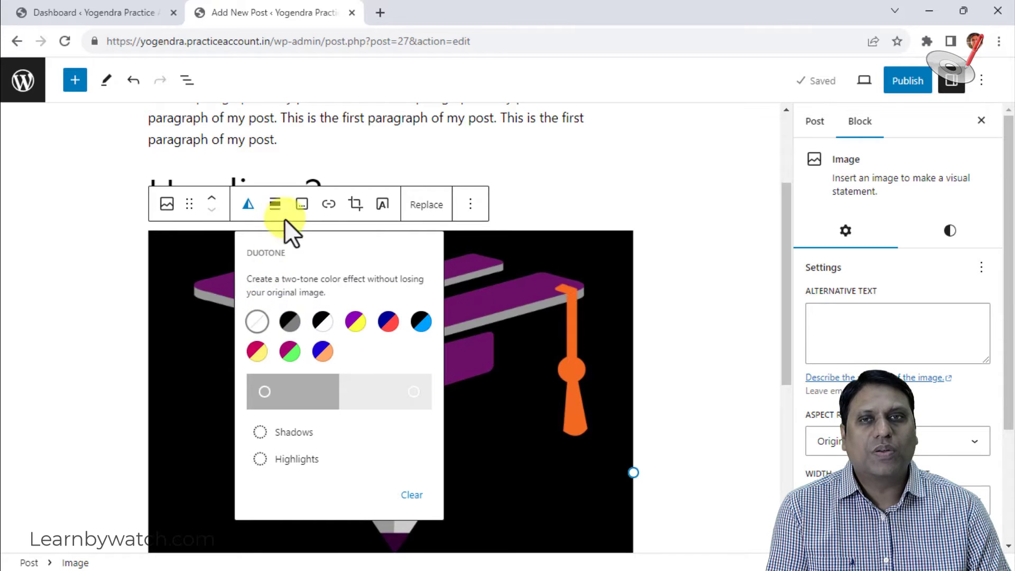
# Set the logo image's alignment to Wide width and inspect how it spans the post.
pyautogui.click(275, 205)
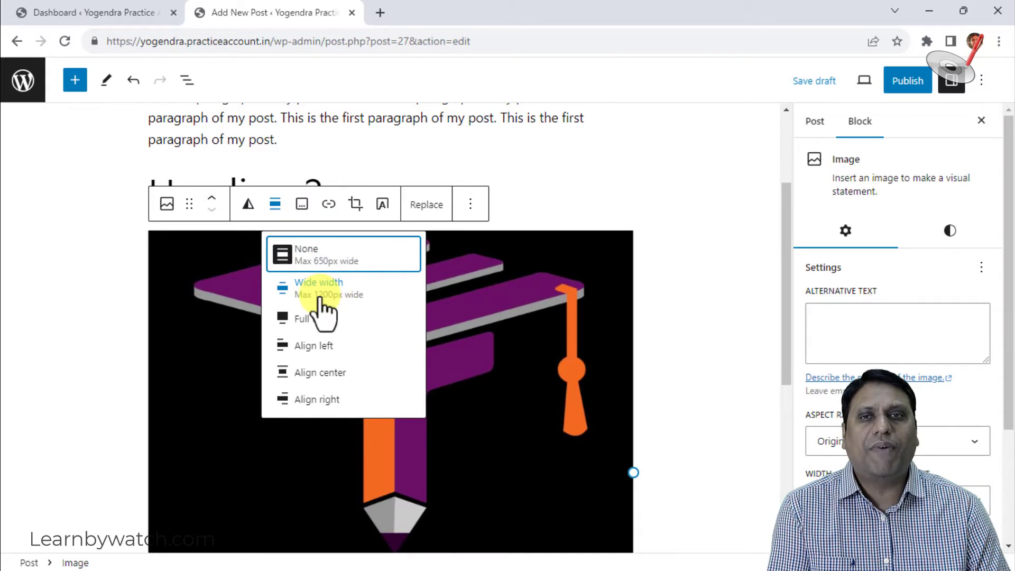
pyautogui.click(281, 249)
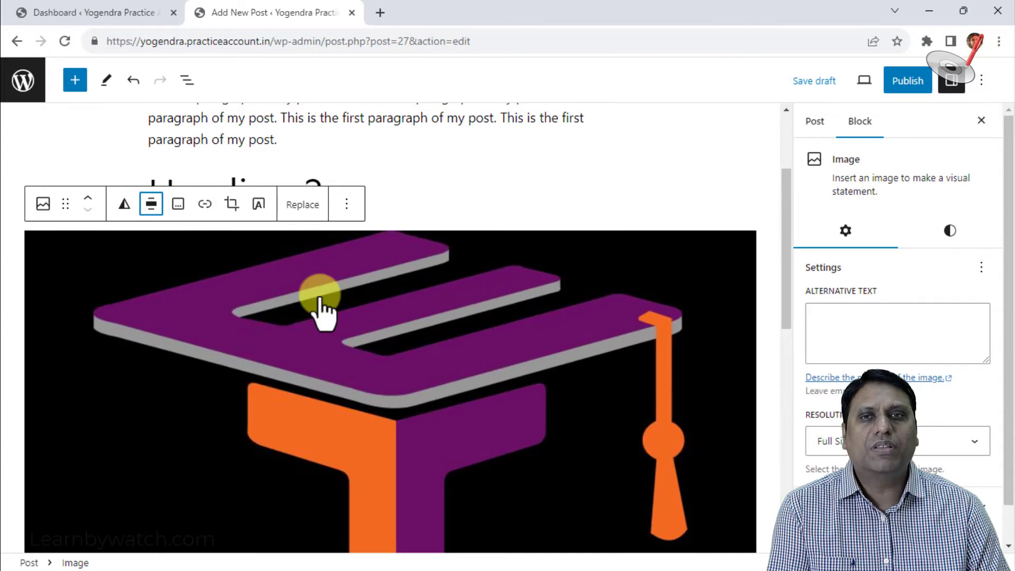
pyautogui.scroll(-3, 483, 272)
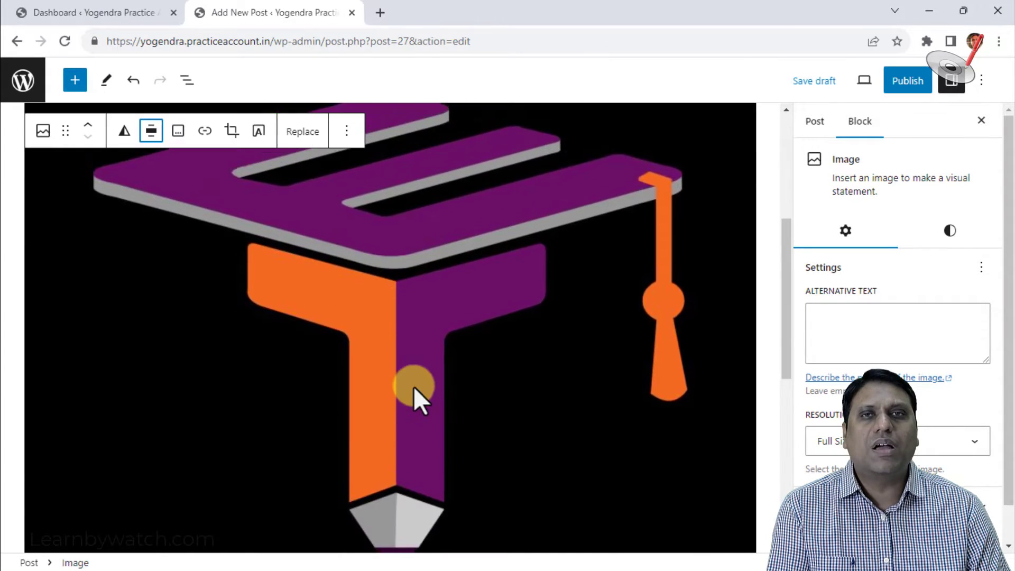
pyautogui.scroll(2, 413, 400)
pyautogui.scroll(2, 581, 191)
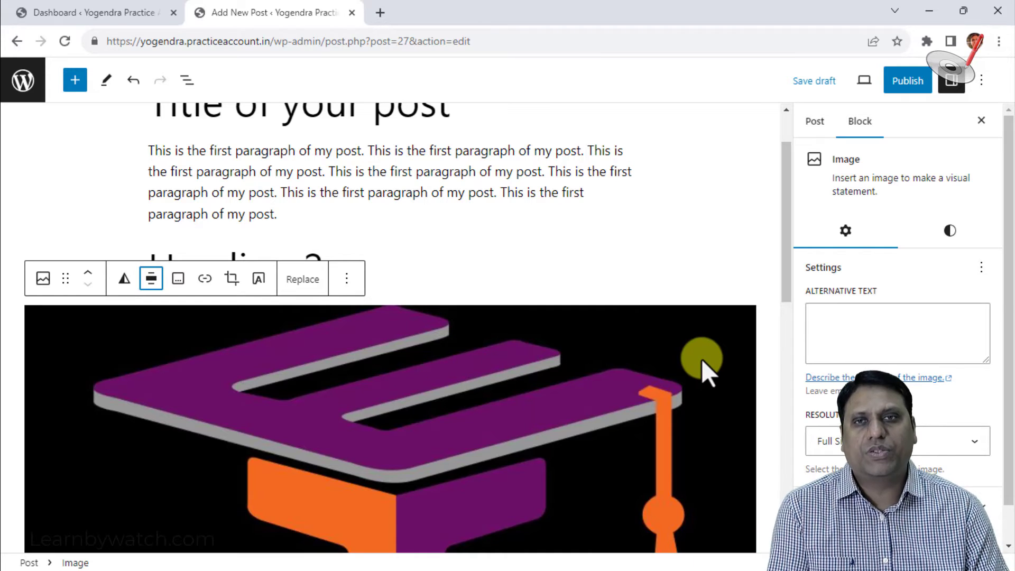
# Try the Full width alignment on the logo image, followed by Align left.
pyautogui.click(151, 280)
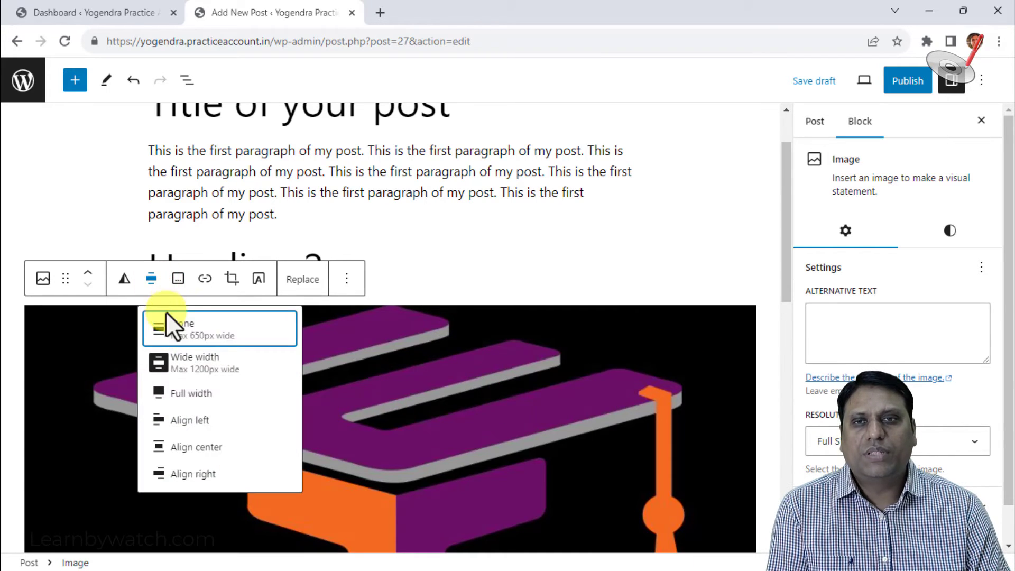
pyautogui.click(194, 399)
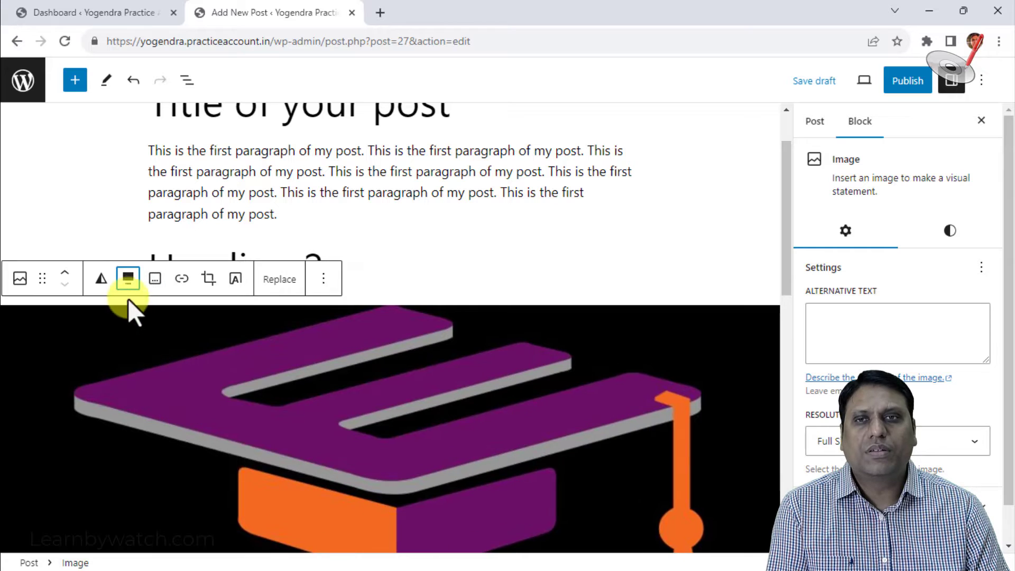
pyautogui.click(128, 279)
pyautogui.click(167, 423)
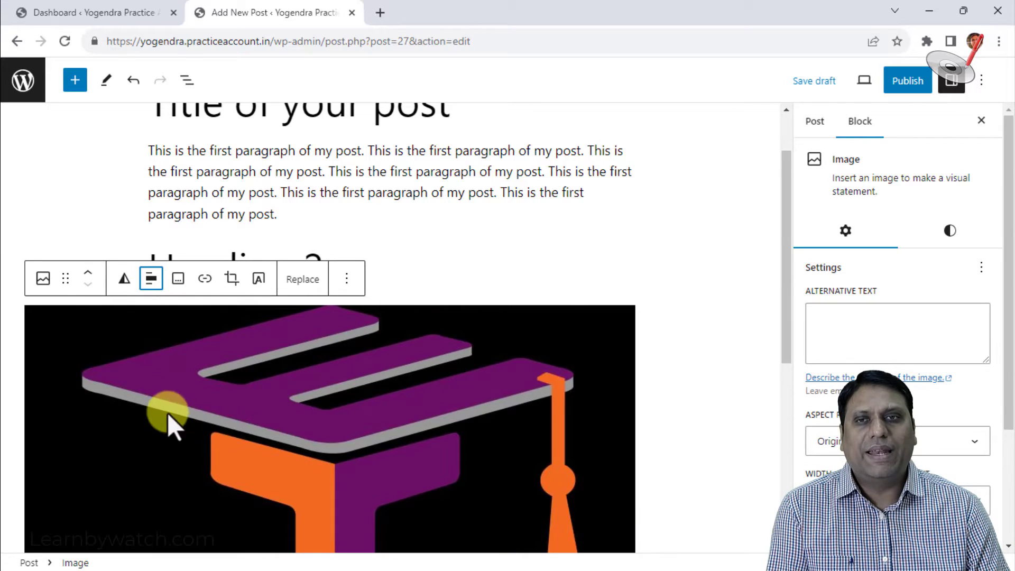
# Try Align center and Align right on the logo image, and reset its alignment to None.
pyautogui.click(151, 278)
pyautogui.click(188, 447)
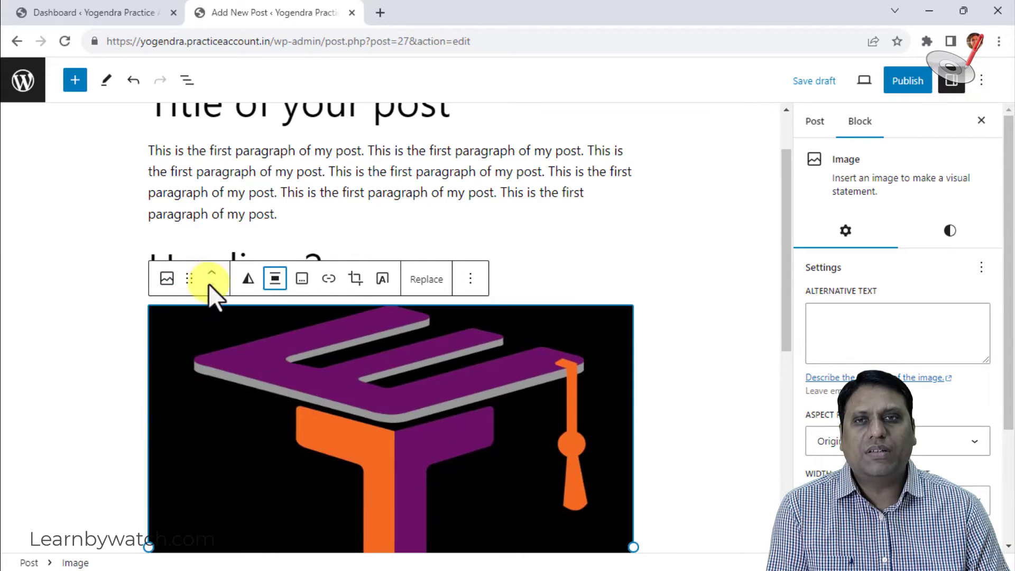
pyautogui.click(275, 278)
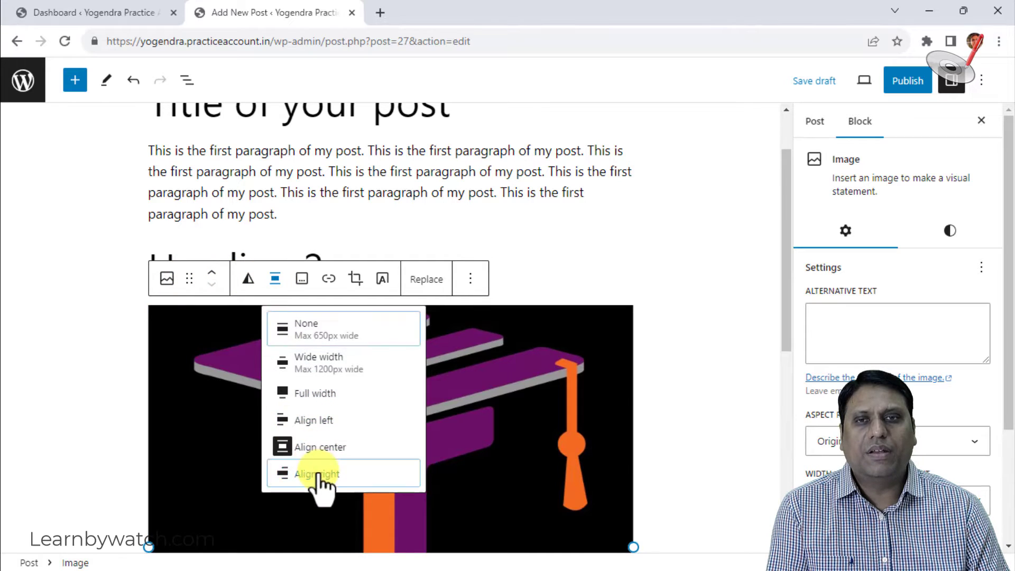
pyautogui.click(293, 475)
pyautogui.click(272, 279)
pyautogui.click(296, 325)
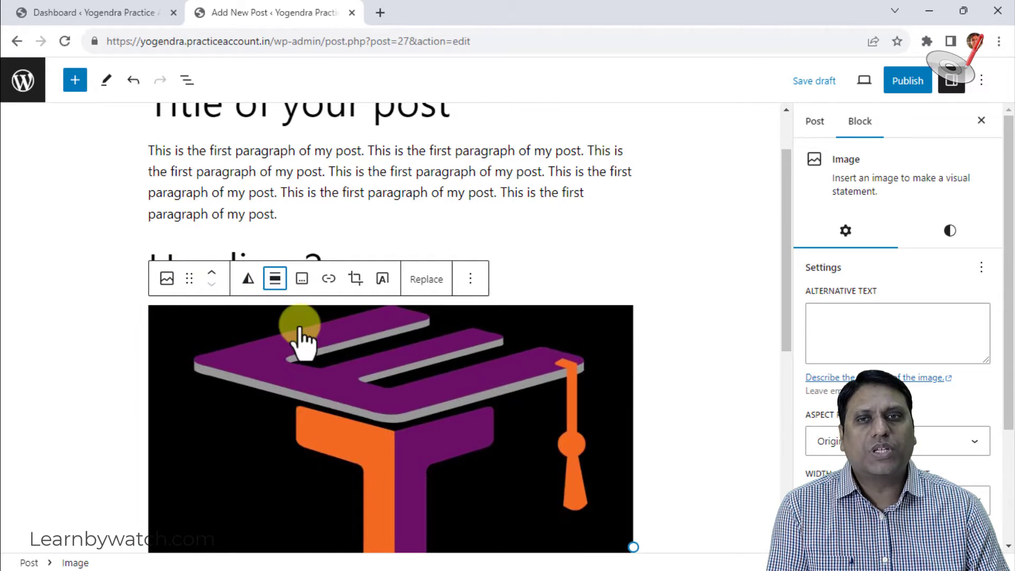
# Add the caption "Caption to this image" beneath the logo image and select the image again.
pyautogui.click(302, 279)
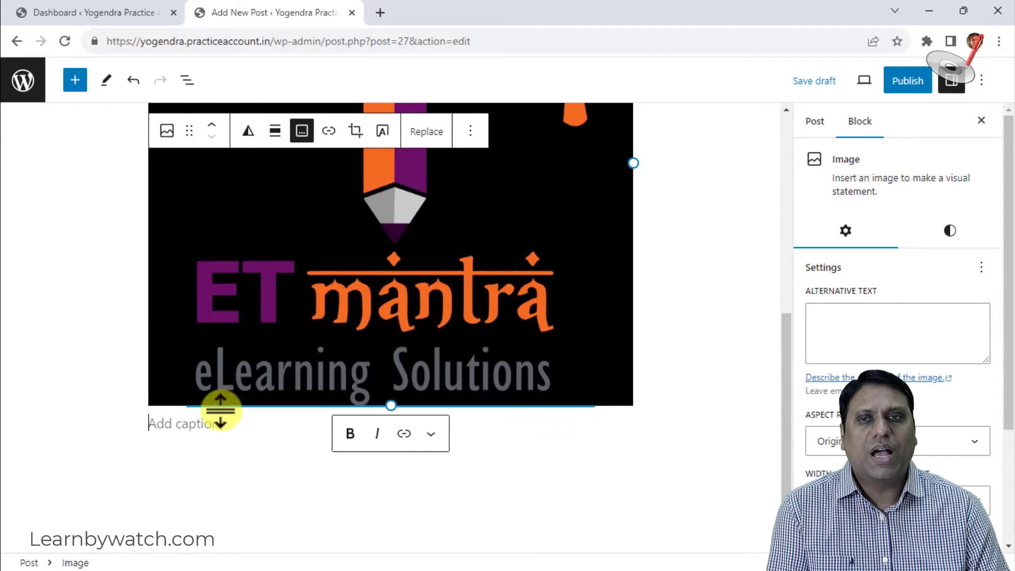
pyautogui.write('Caption to this image')
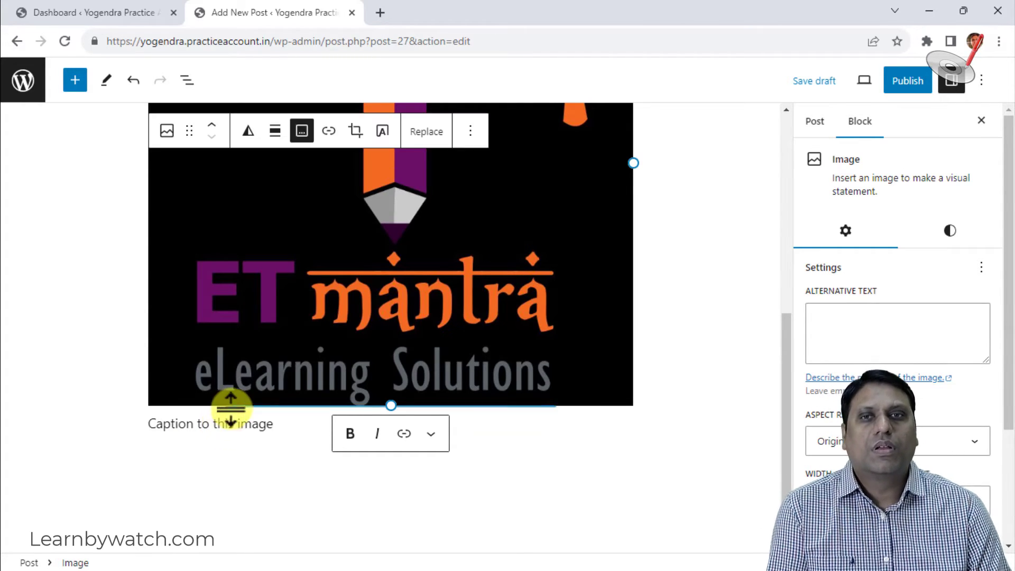
pyautogui.scroll(5, 326, 355)
pyautogui.click(376, 334)
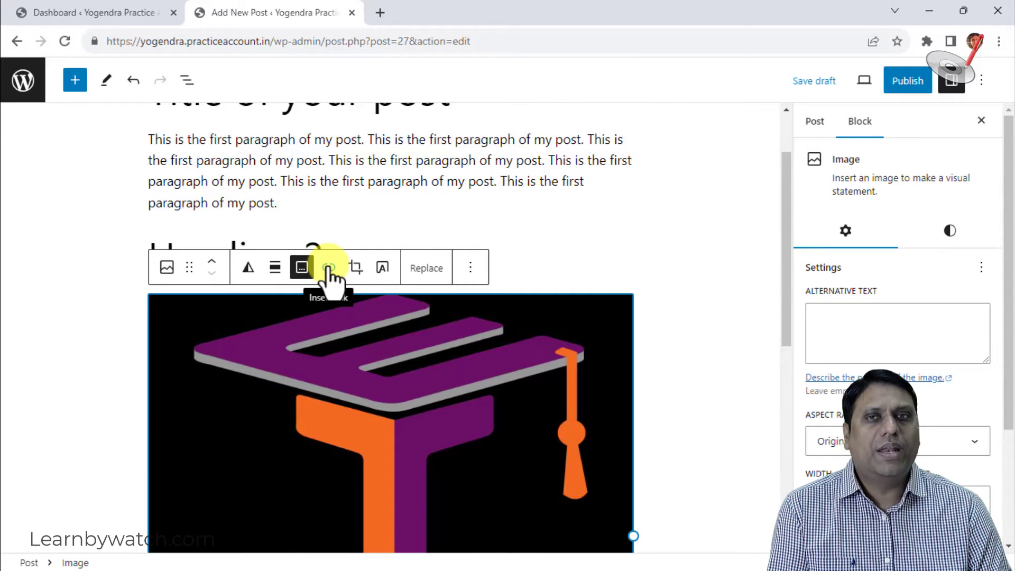
# Inspect the crop mode of the logo image and leave it without applying a crop.
pyautogui.click(355, 268)
pyautogui.scroll(-3, 673, 420)
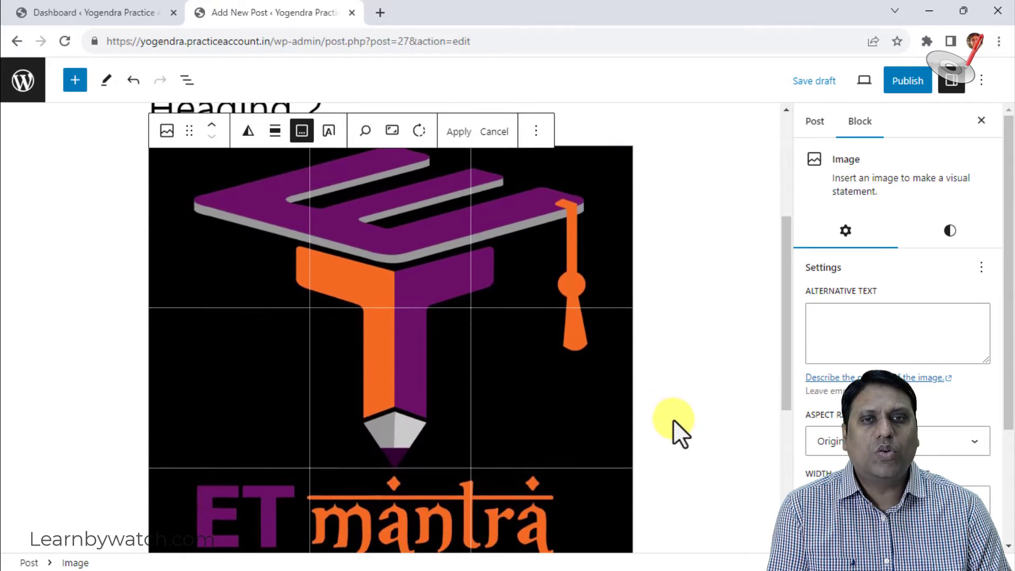
pyautogui.scroll(-5, 619, 446)
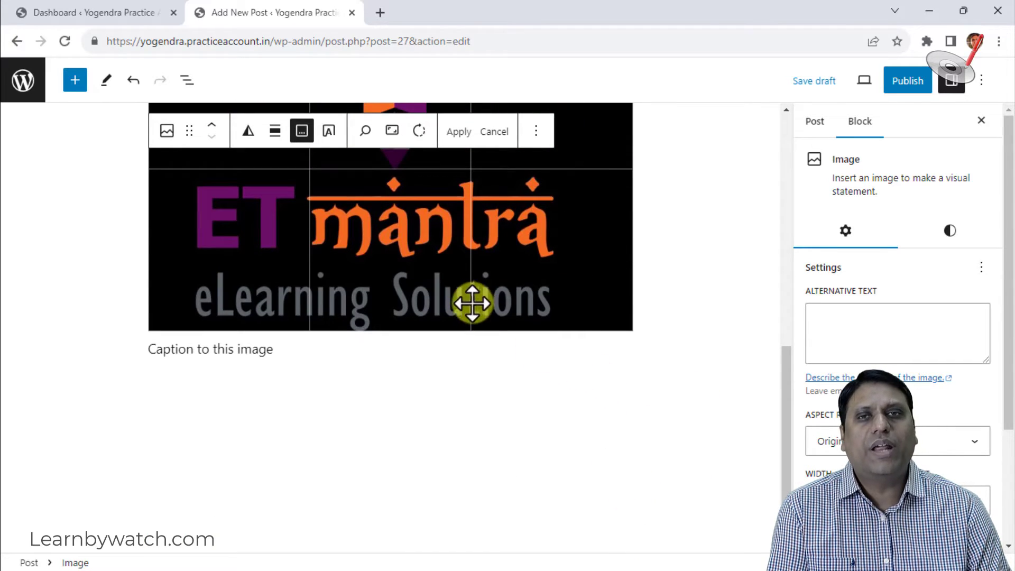
pyautogui.scroll(5, 520, 315)
pyautogui.scroll(-5, 491, 280)
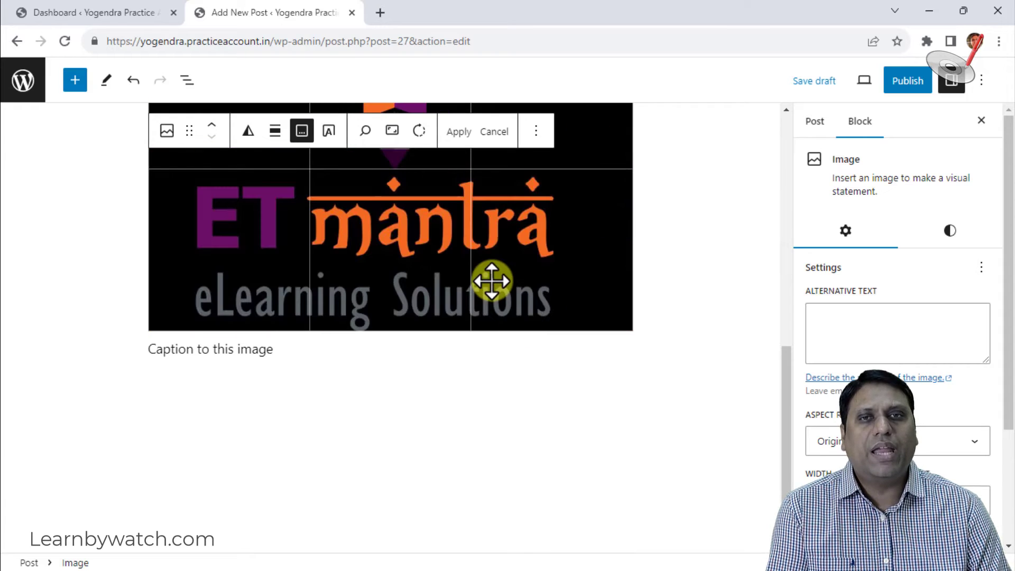
pyautogui.click(684, 285)
# Review the whole post from its title down to the image caption.
pyautogui.scroll(5, 555, 365)
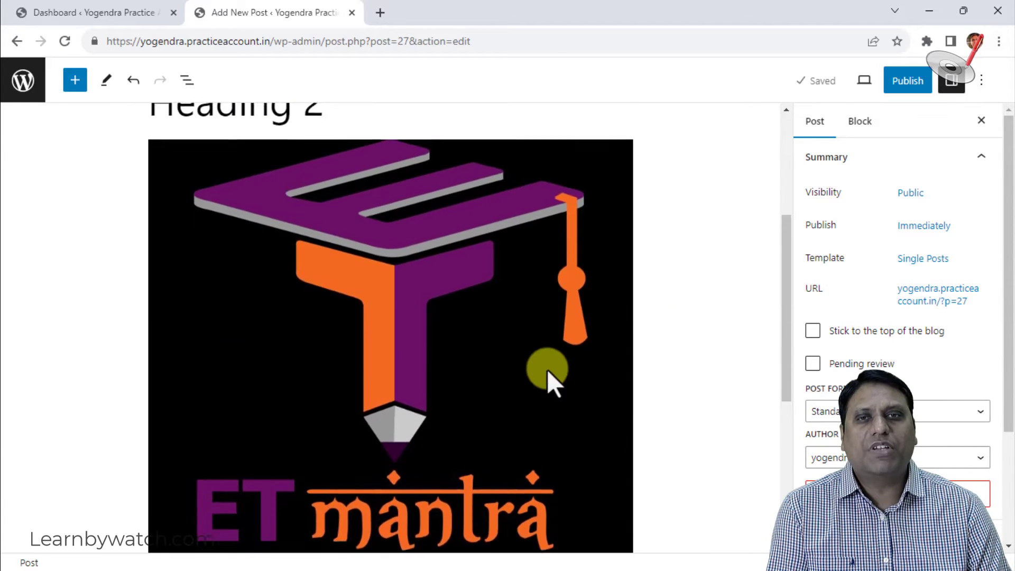
pyautogui.scroll(2, 547, 372)
pyautogui.scroll(3, 405, 375)
pyautogui.scroll(-5, 402, 380)
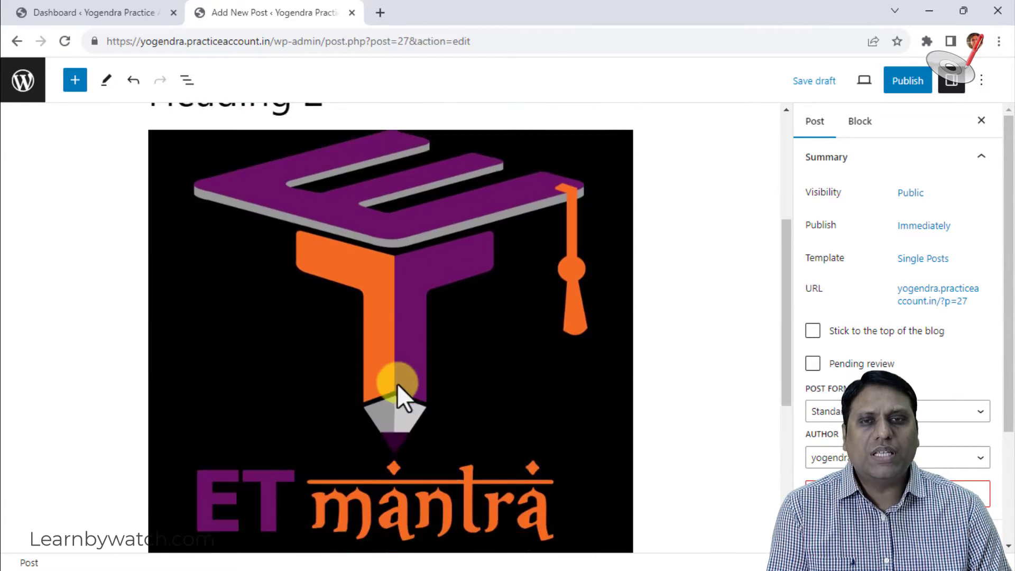
pyautogui.scroll(-4, 397, 382)
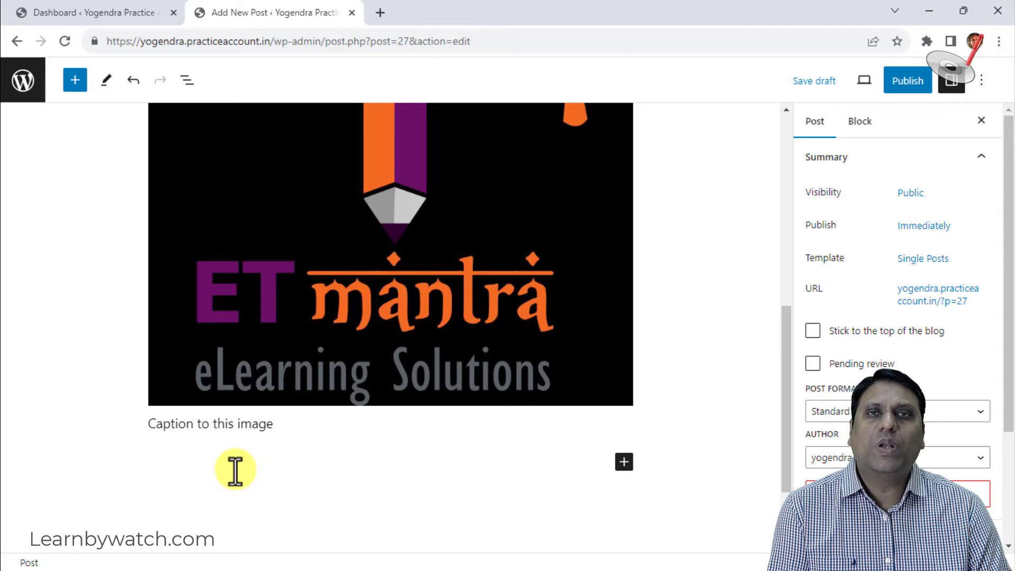
pyautogui.scroll(9, 330, 464)
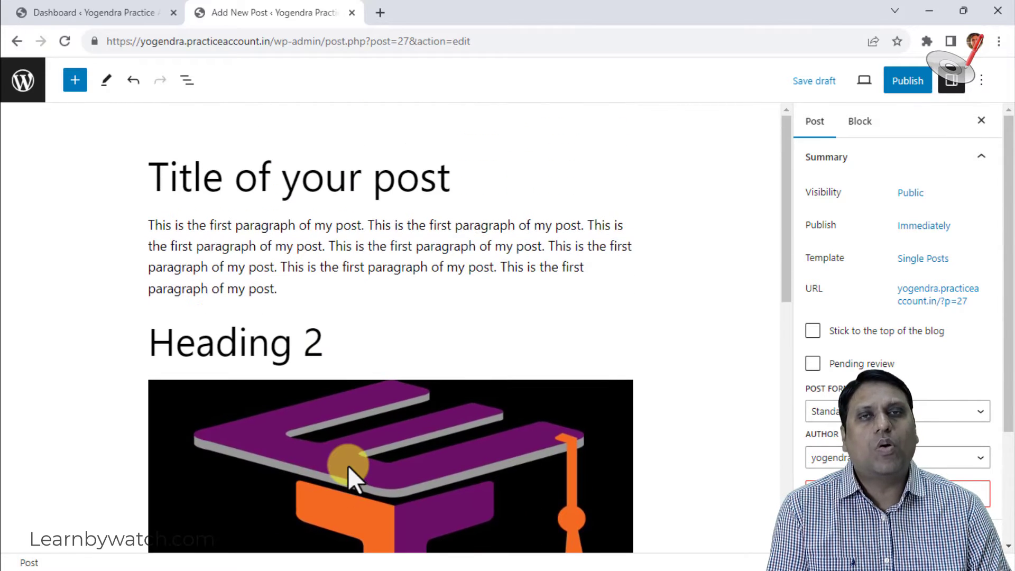
pyautogui.scroll(-9, 346, 464)
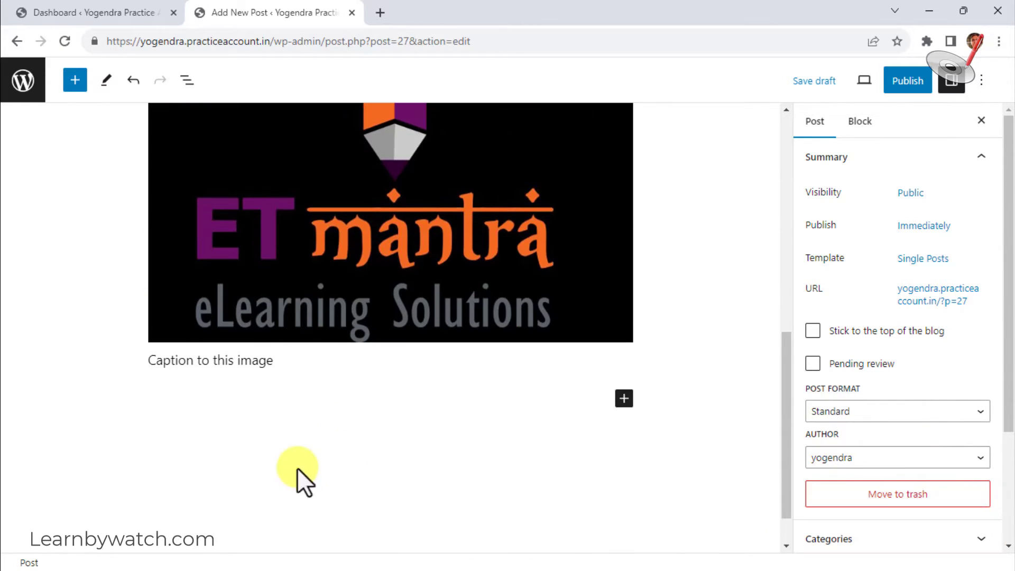
# Add a heading block reading "Heading 3" below the image caption and set its level to H3.
pyautogui.click(190, 403)
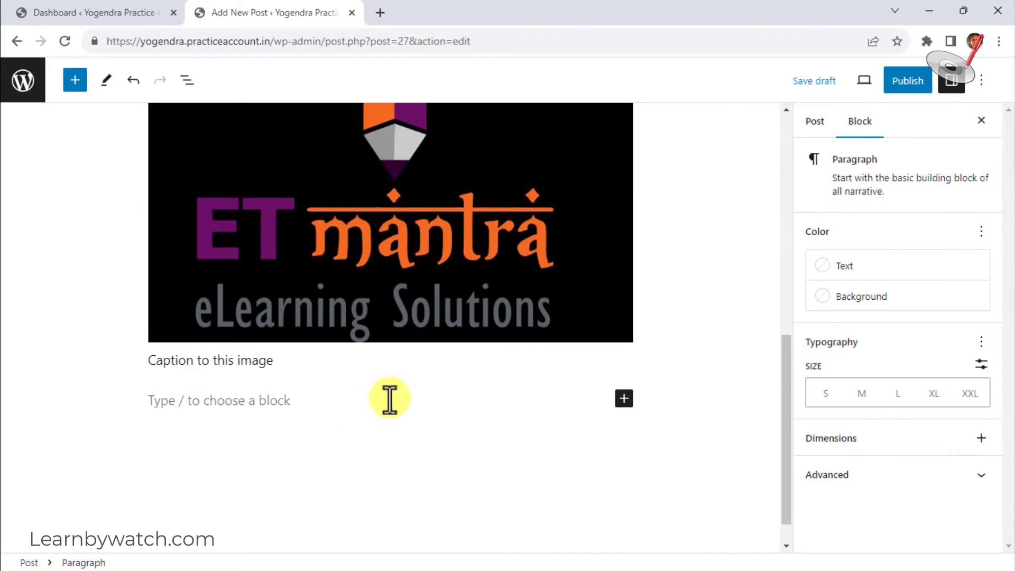
pyautogui.click(623, 398)
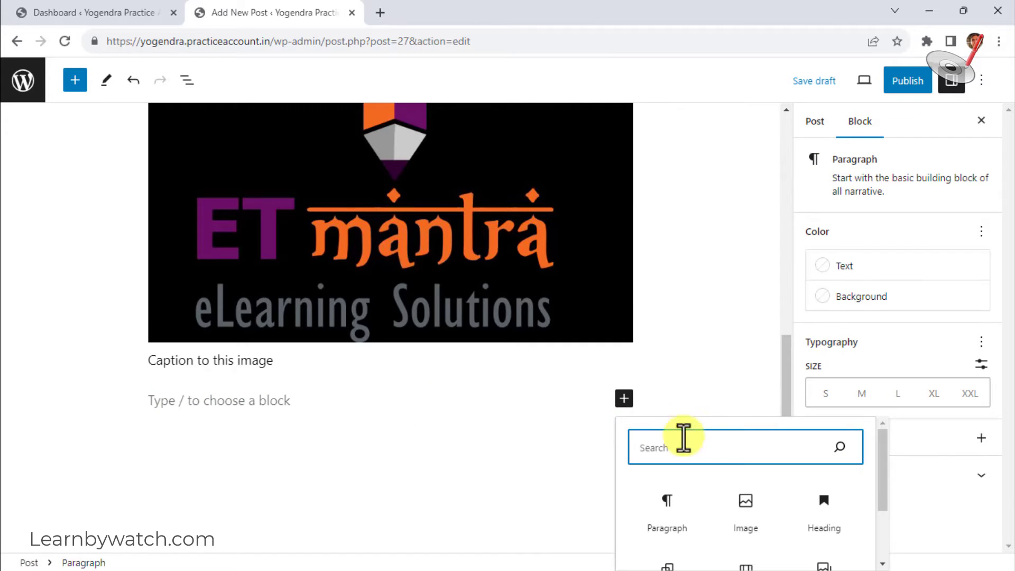
pyautogui.scroll(-2, 693, 493)
pyautogui.scroll(2, 816, 489)
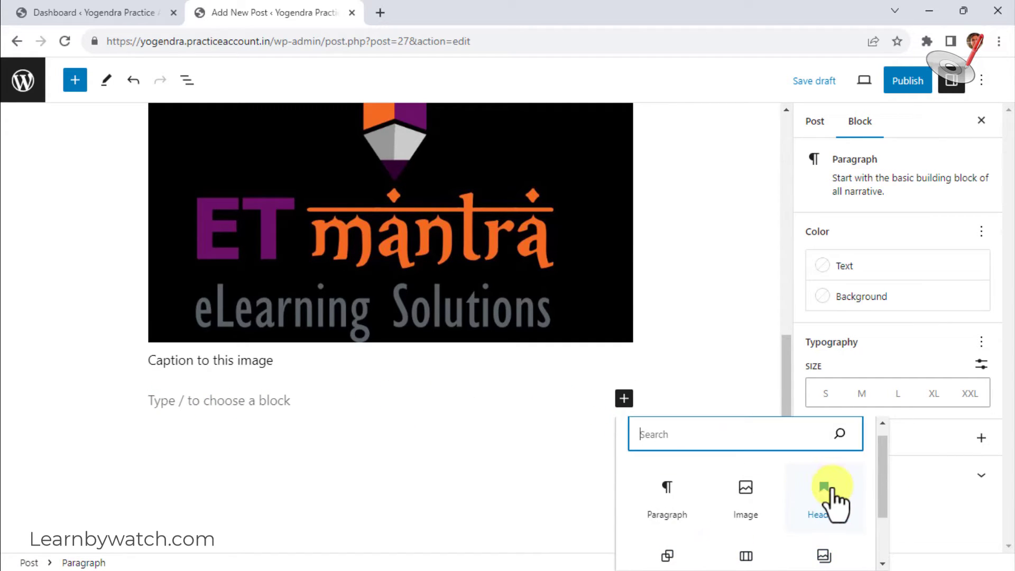
pyautogui.click(814, 494)
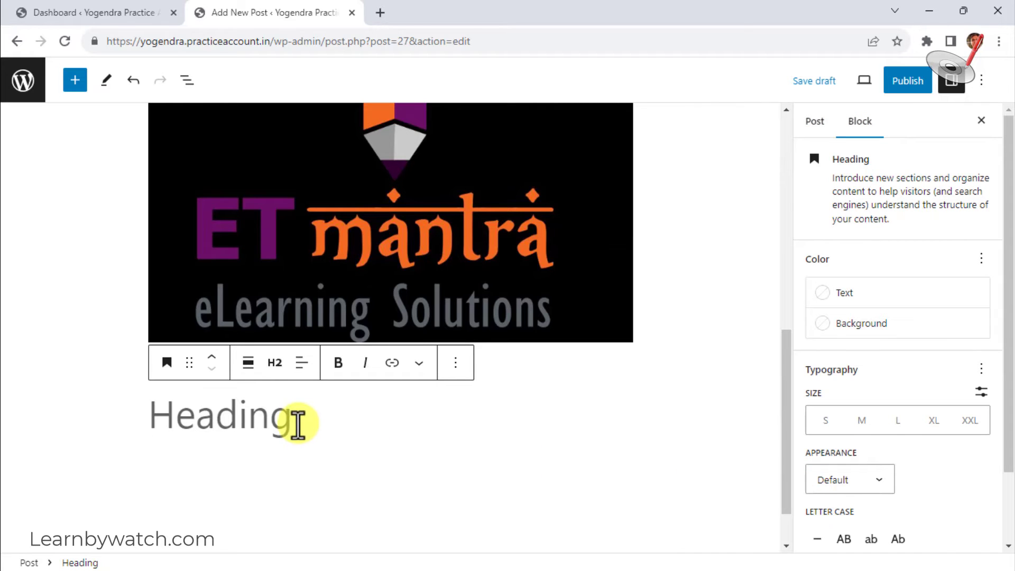
pyautogui.write('Heading 3')
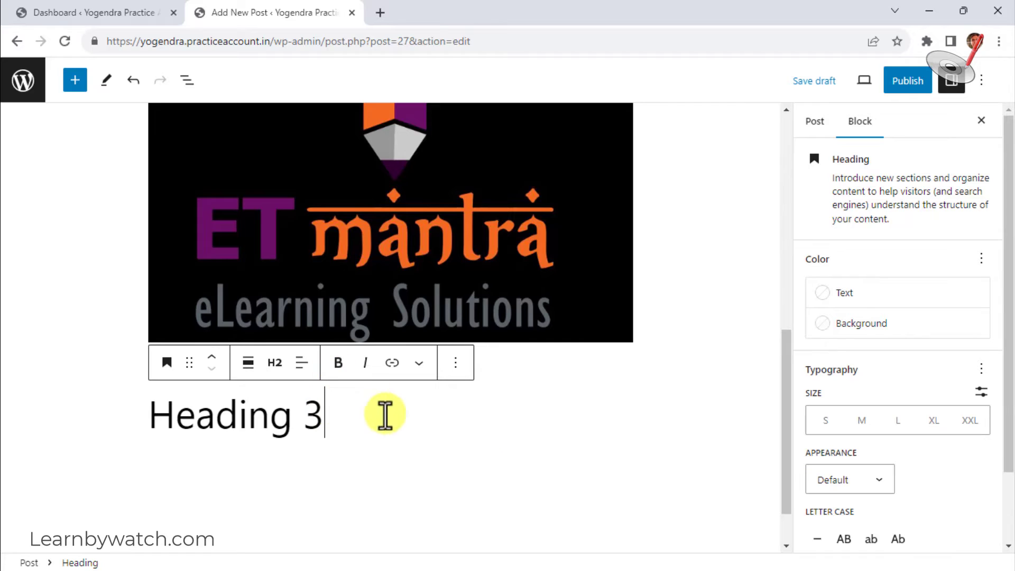
pyautogui.click(272, 355)
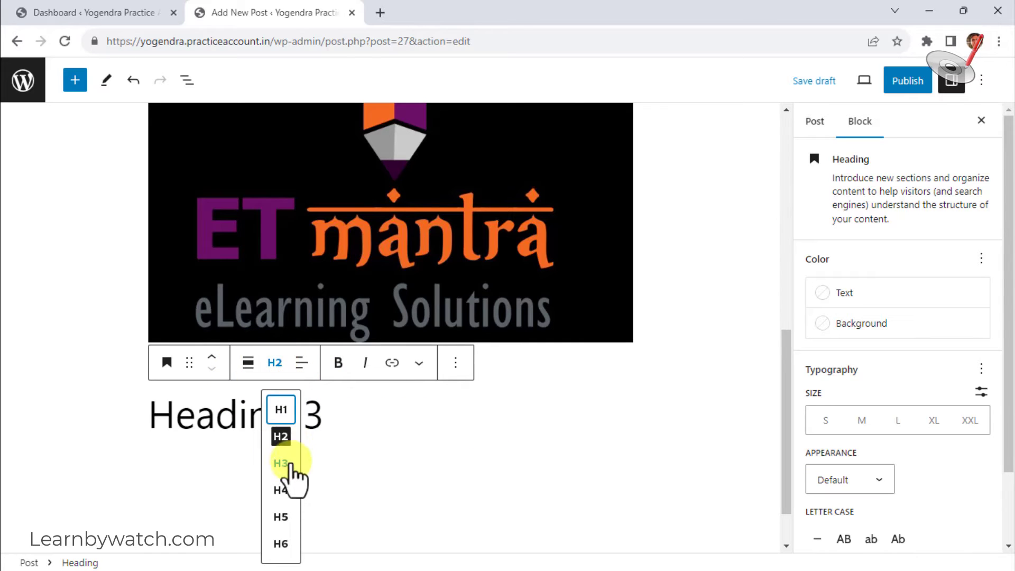
pyautogui.click(280, 465)
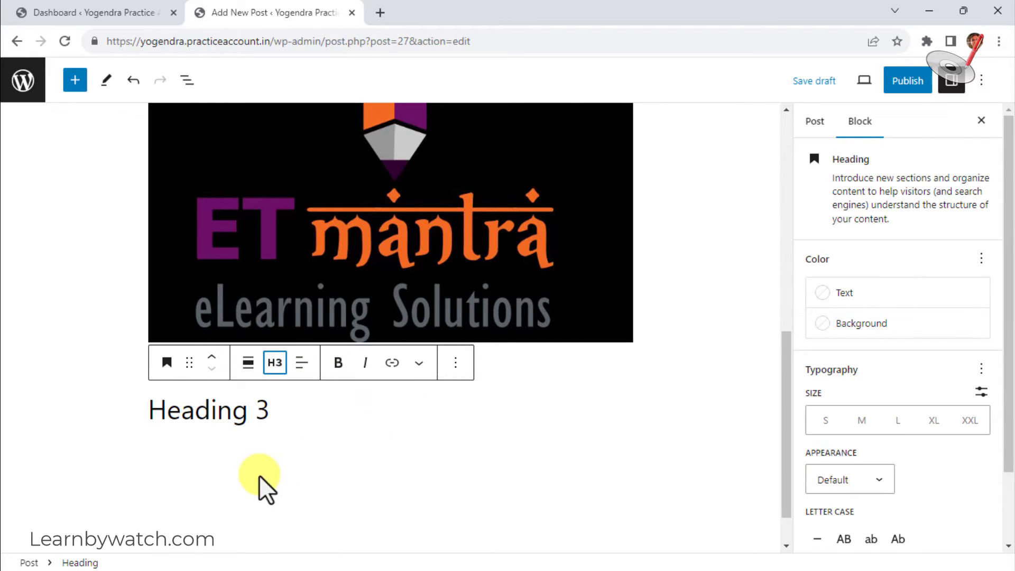
# Start an empty paragraph below "Heading 3" and browse the full block library, from text and media to theme and embed blocks.
pyautogui.click(238, 460)
pyautogui.click(202, 453)
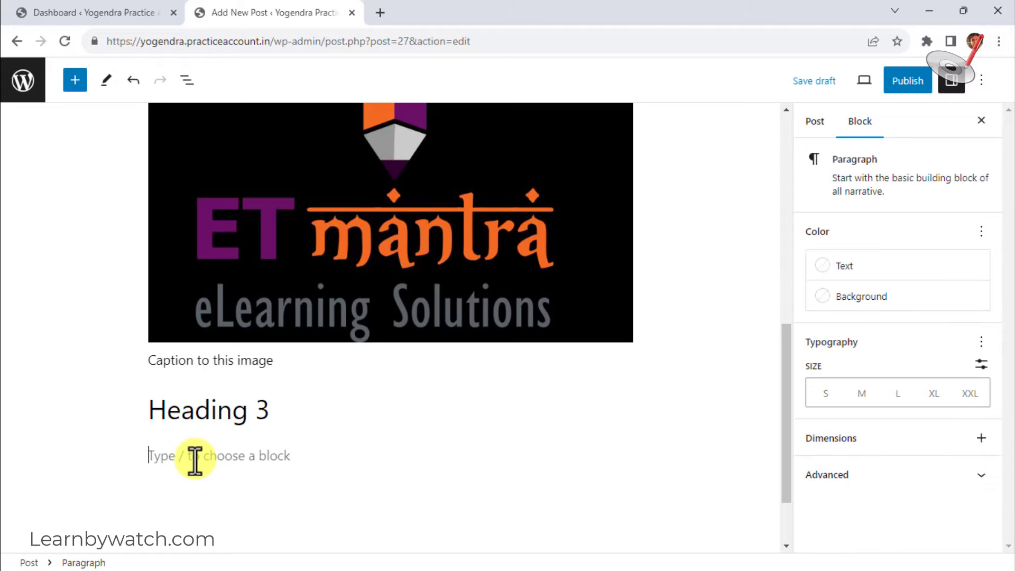
pyautogui.click(624, 454)
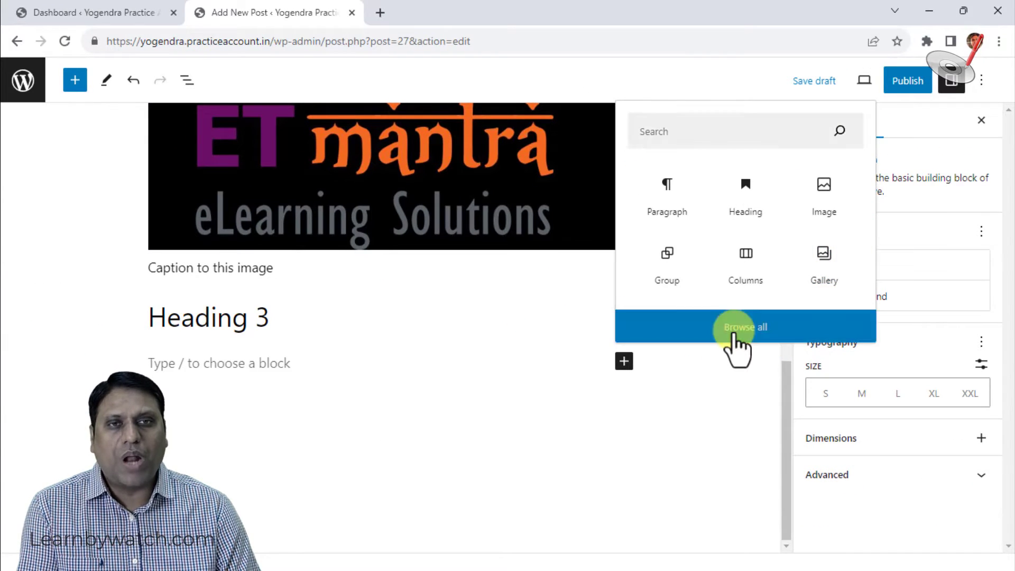
pyautogui.click(617, 410)
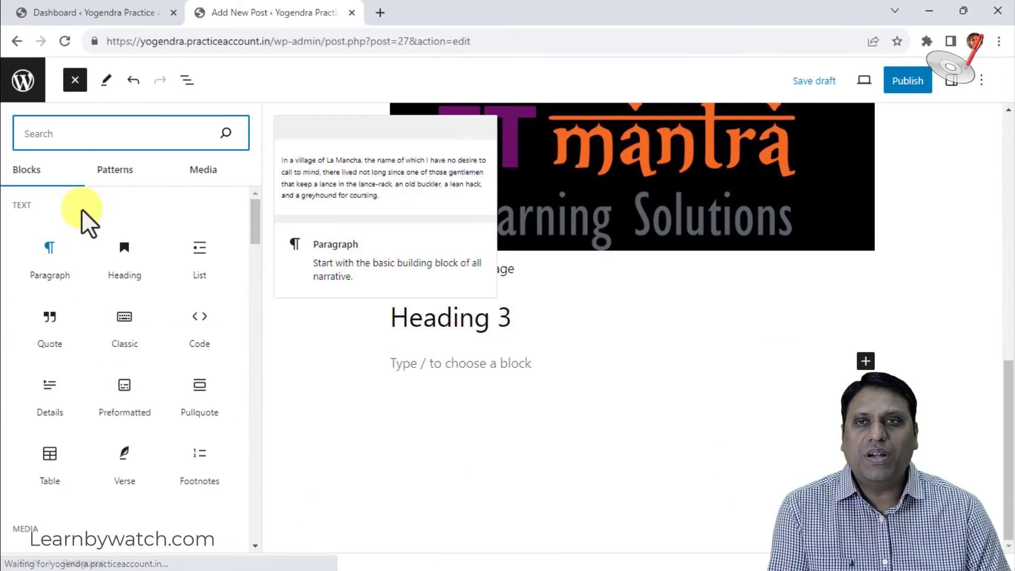
pyautogui.scroll(-10, 89, 375)
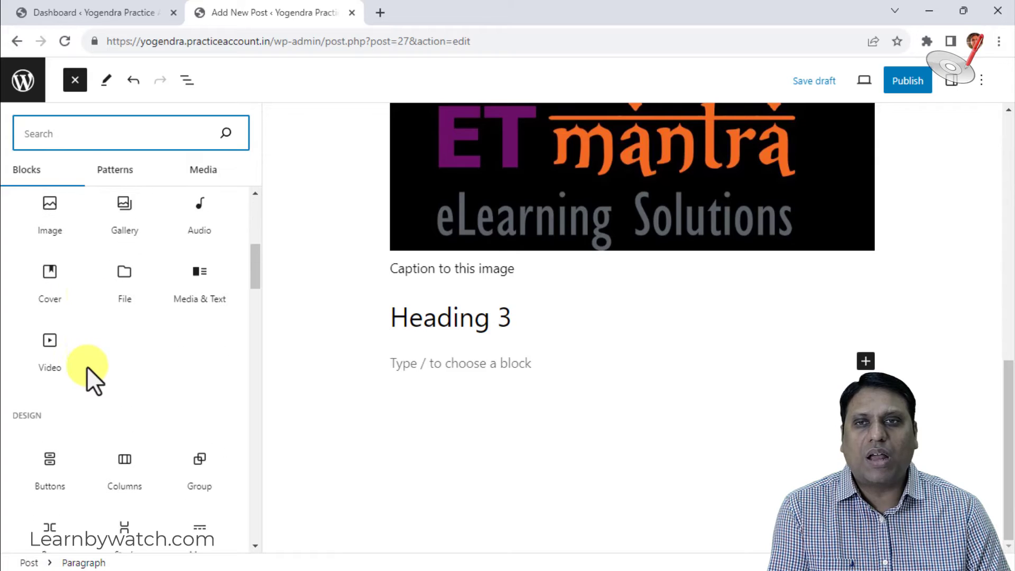
pyautogui.scroll(-15, 87, 368)
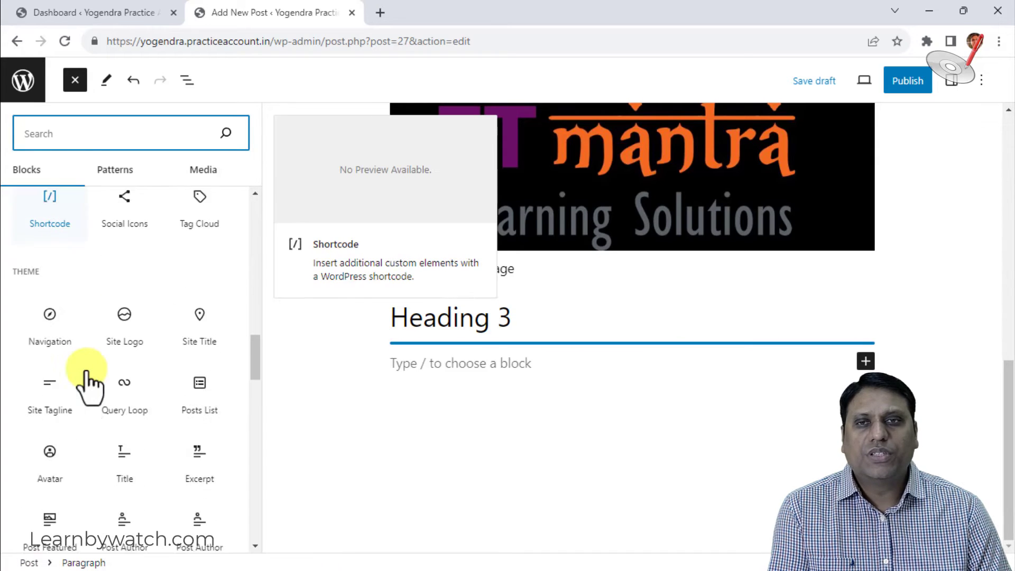
pyautogui.scroll(-15, 89, 383)
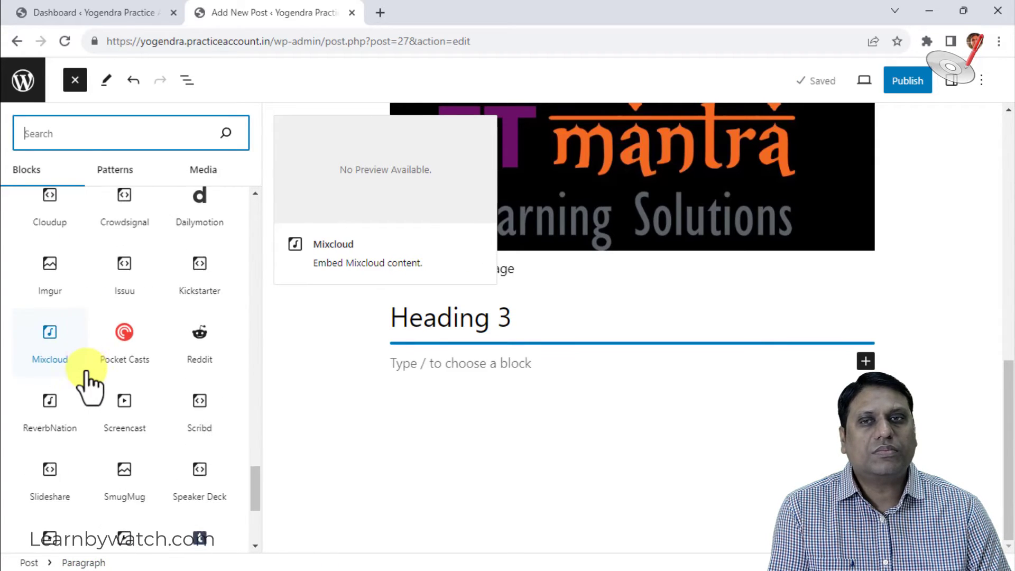
pyautogui.scroll(20, 88, 381)
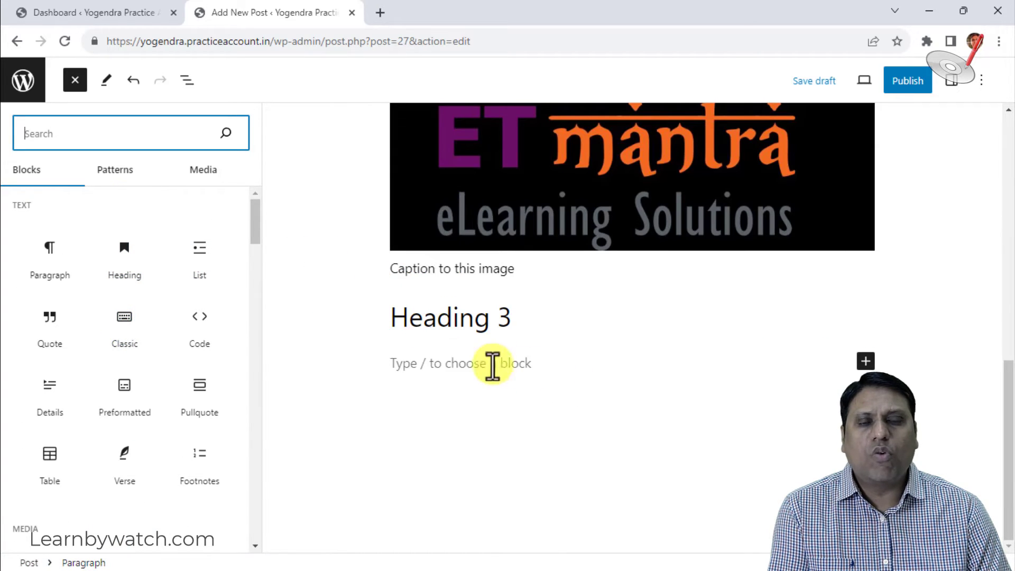
pyautogui.click(492, 363)
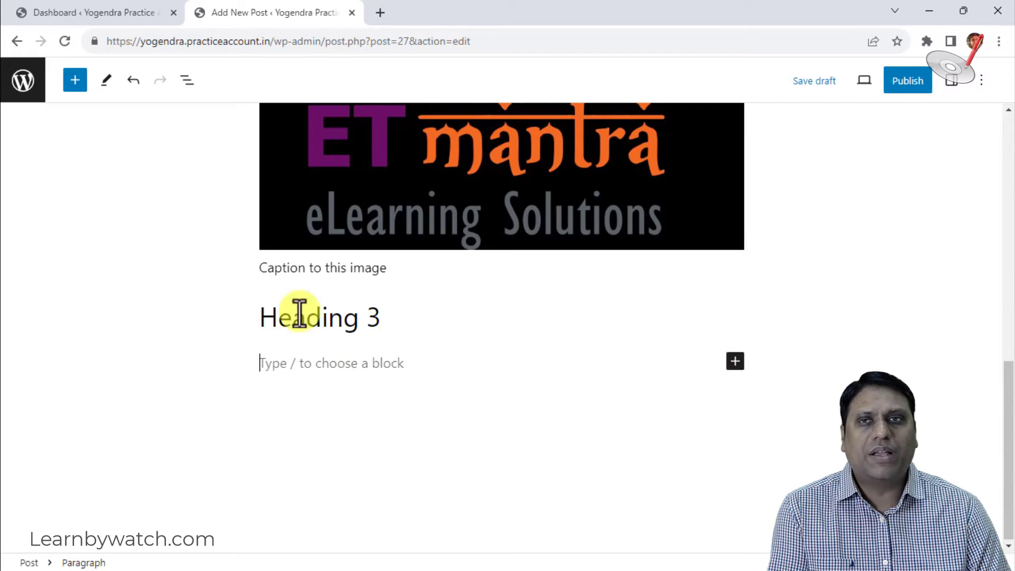
# Search the block library for "youtube" and place a YouTube embed block below "Heading 3".
pyautogui.click(74, 81)
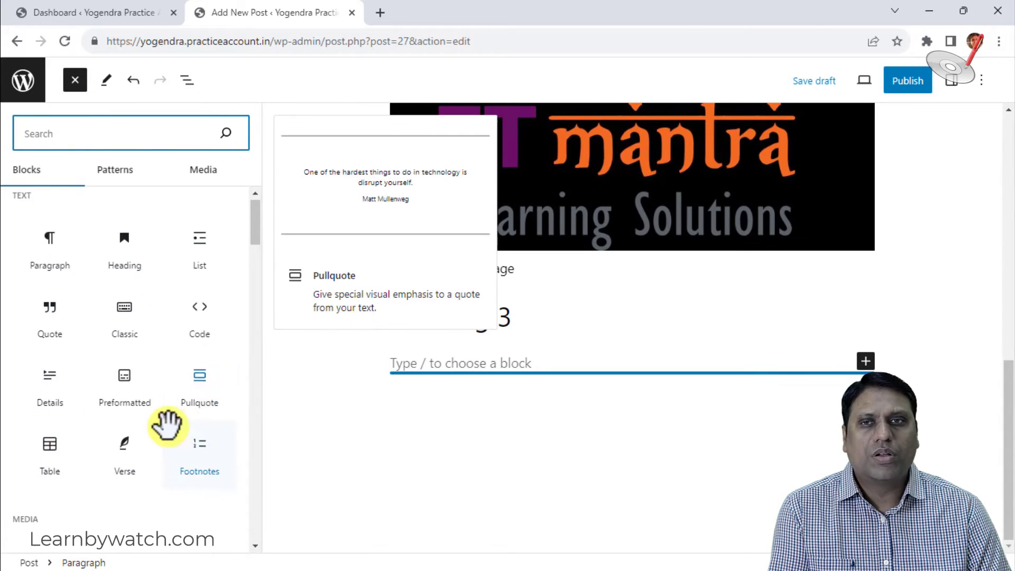
pyautogui.scroll(-6, 153, 418)
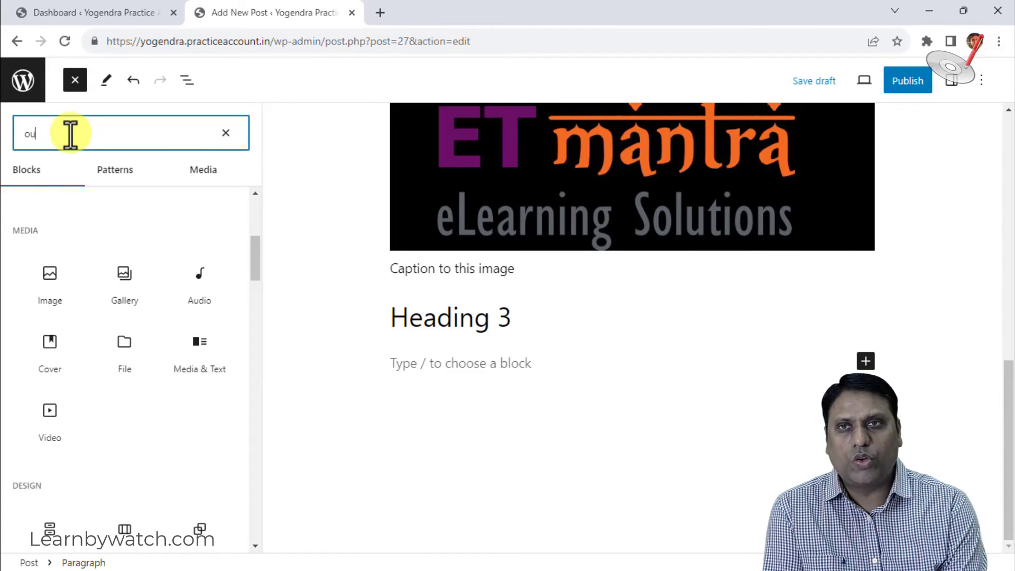
pyautogui.press('BackSpace')
pyautogui.press('BackSpace')
pyautogui.press('BackSpace')
pyautogui.press('BackSpace')
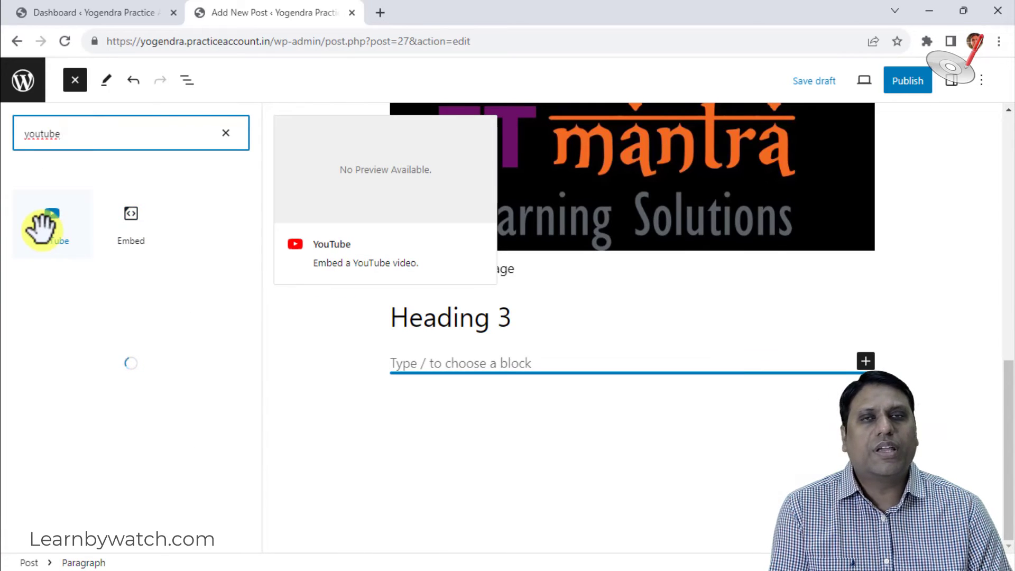
pyautogui.moveTo(42, 227); pyautogui.dragTo(434, 359)
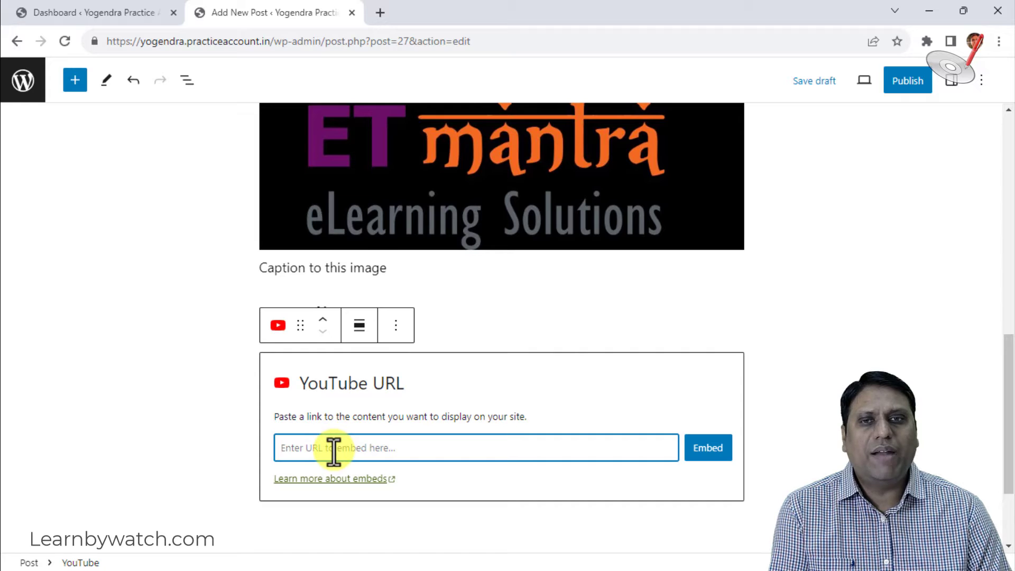
# Open the ET Mantra YouTube channel, youtube.com/etmantra, in a new browser tab.
pyautogui.click(382, 8)
pyautogui.write('you')
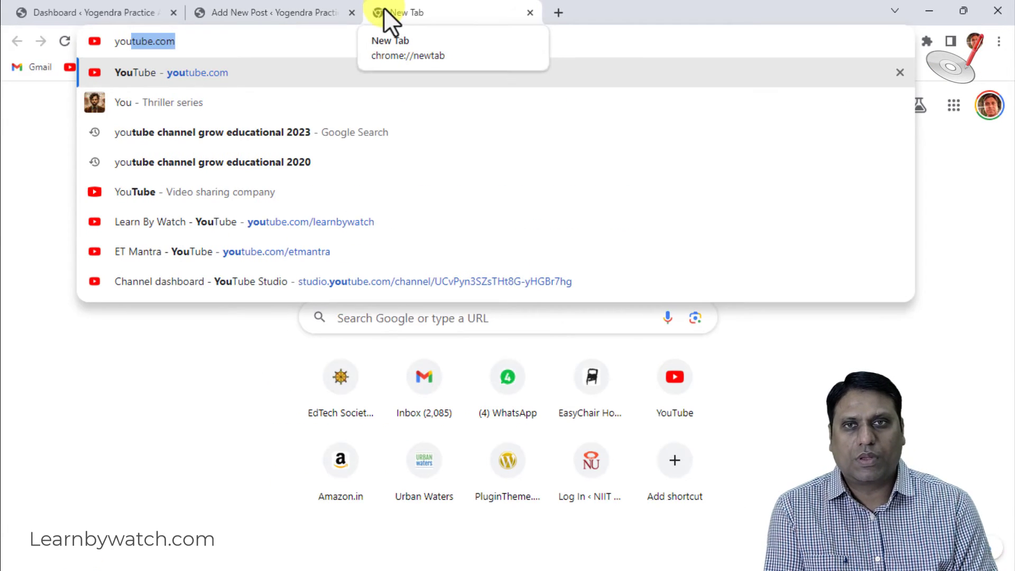
pyautogui.press('Down')
pyautogui.press('Down')
pyautogui.press('Down')
pyautogui.press('Down')
pyautogui.press('Down')
pyautogui.press('Down')
pyautogui.press('Return')
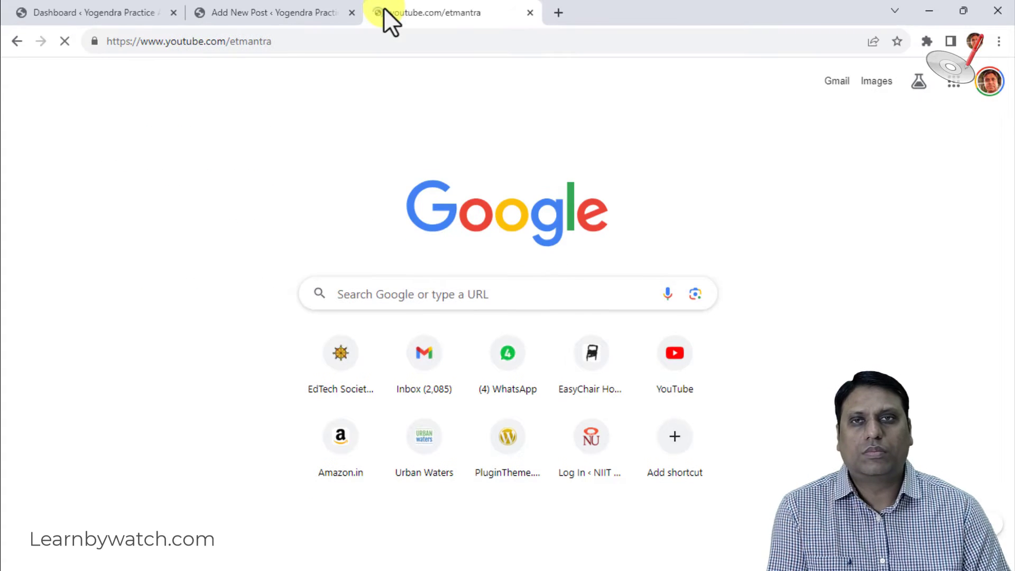
# Switch the YouTube tab to the Learn By Watch channel at youtube.com/learnbywatch and view its home page.
pyautogui.moveTo(229, 41); pyautogui.dragTo(371, 41)
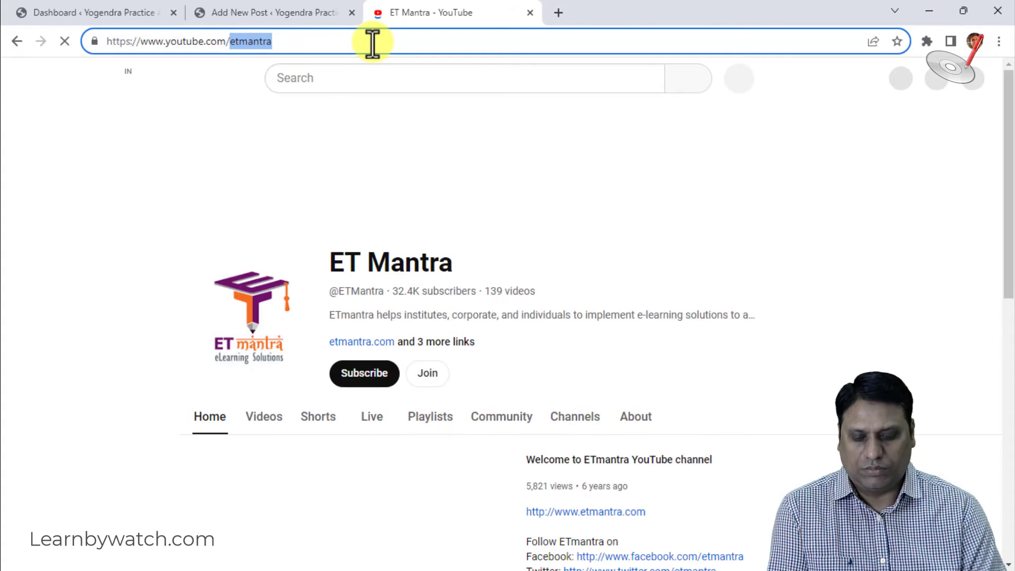
pyautogui.write('lear')
pyautogui.press('Return')
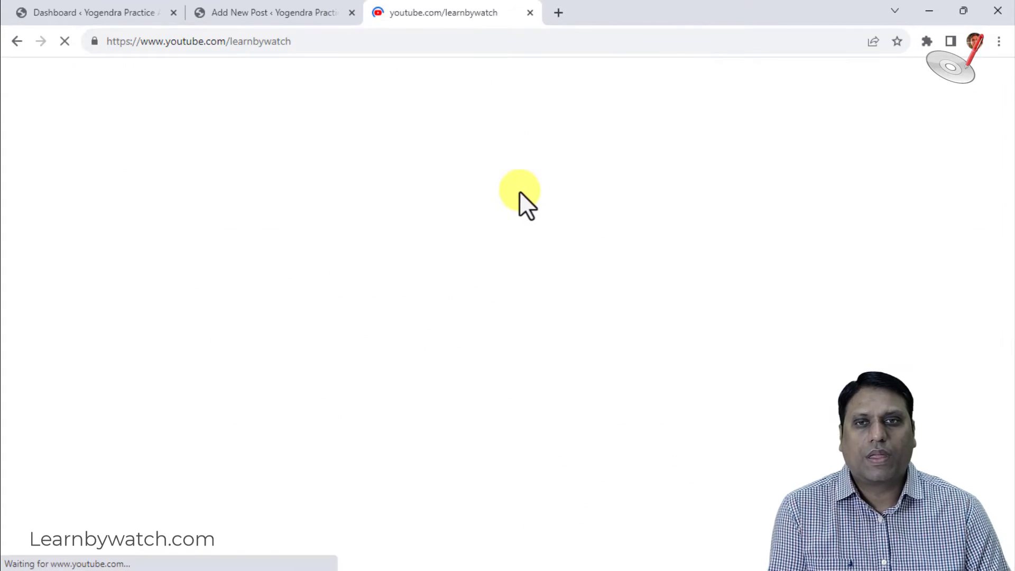
pyautogui.scroll(-3, 370, 391)
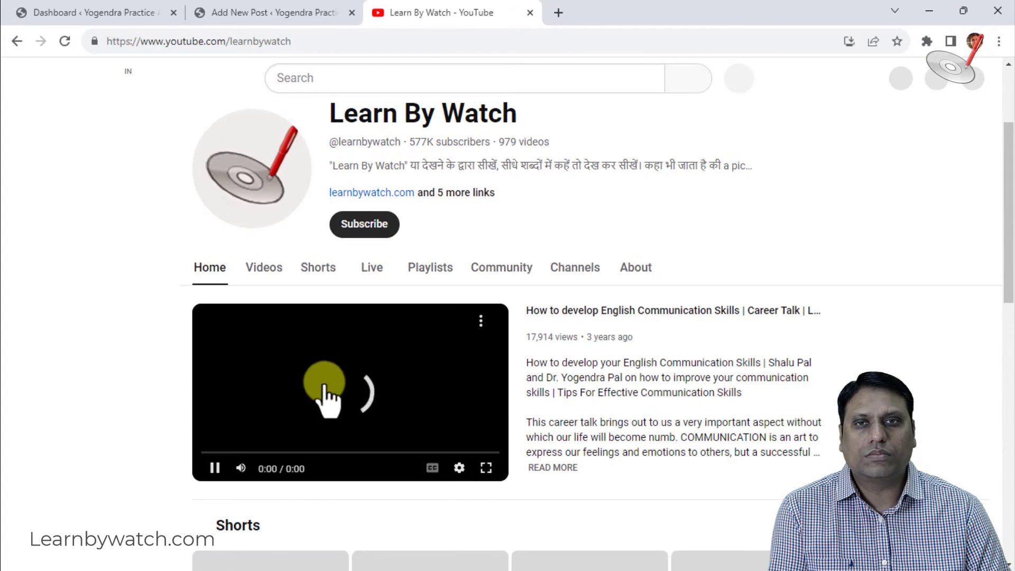
# Copy the link of the "Enable Post Formats in WordPress" video from the Learn By Watch channel's videos and close the YouTube page.
pyautogui.click(274, 270)
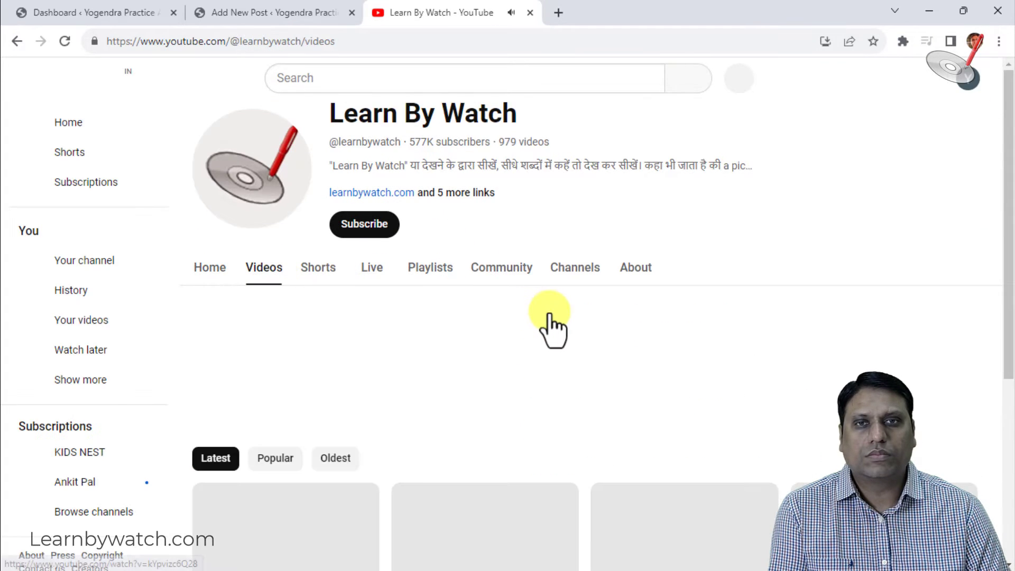
pyautogui.scroll(-5, 551, 329)
pyautogui.rightClick(465, 313)
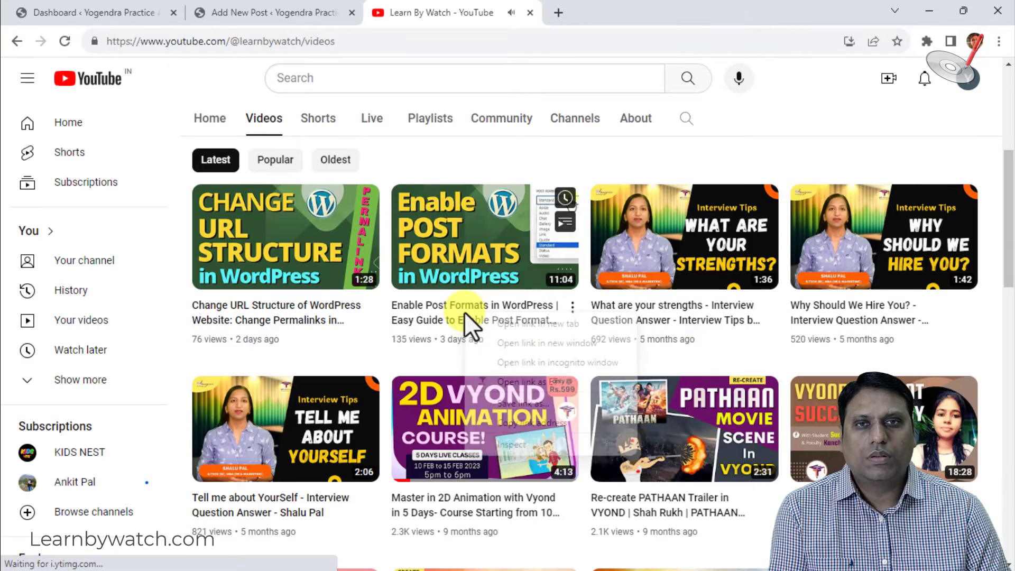
pyautogui.click(535, 423)
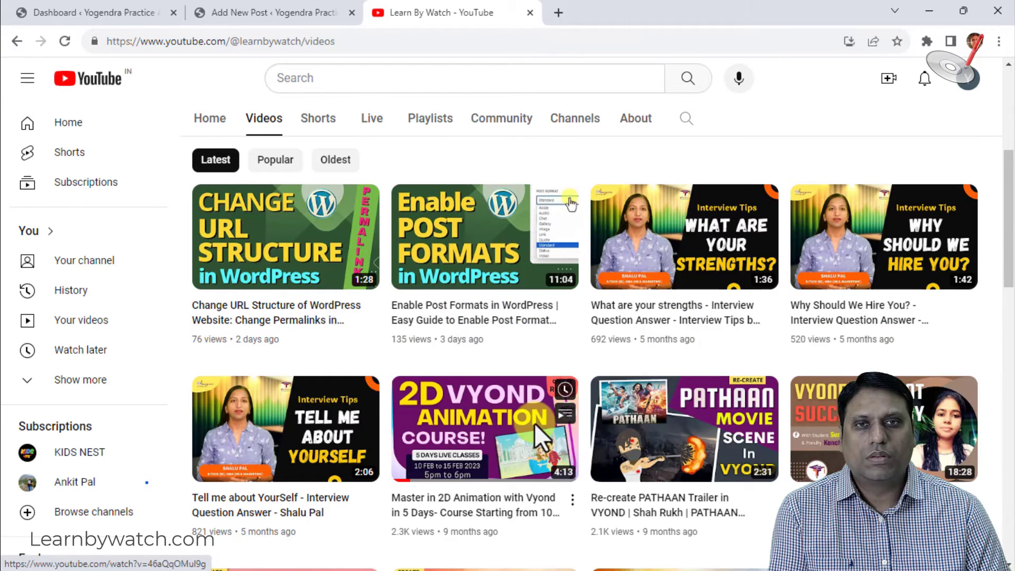
pyautogui.click(270, 10)
pyautogui.click(530, 12)
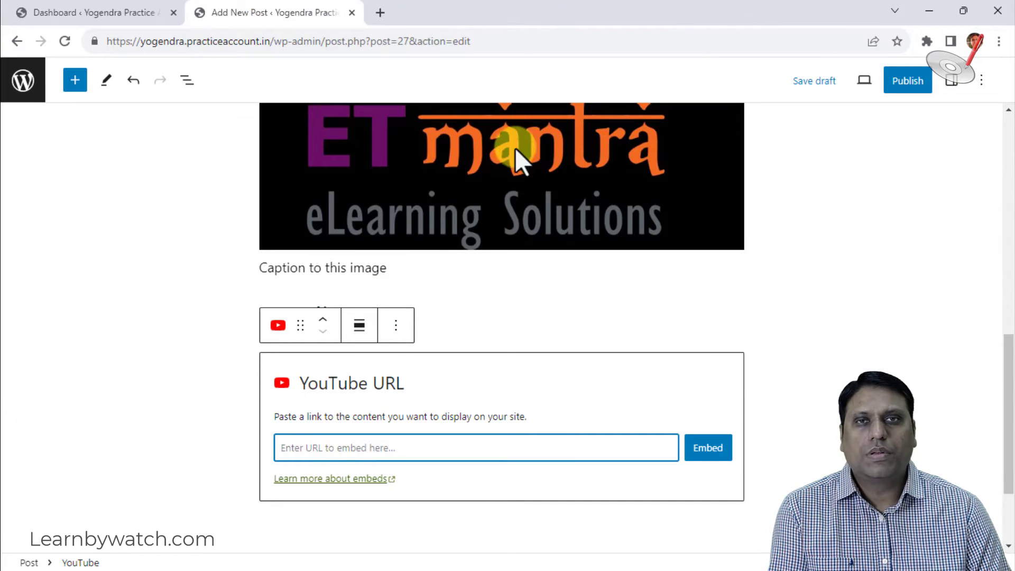
pyautogui.rightClick(379, 446)
pyautogui.click(440, 318)
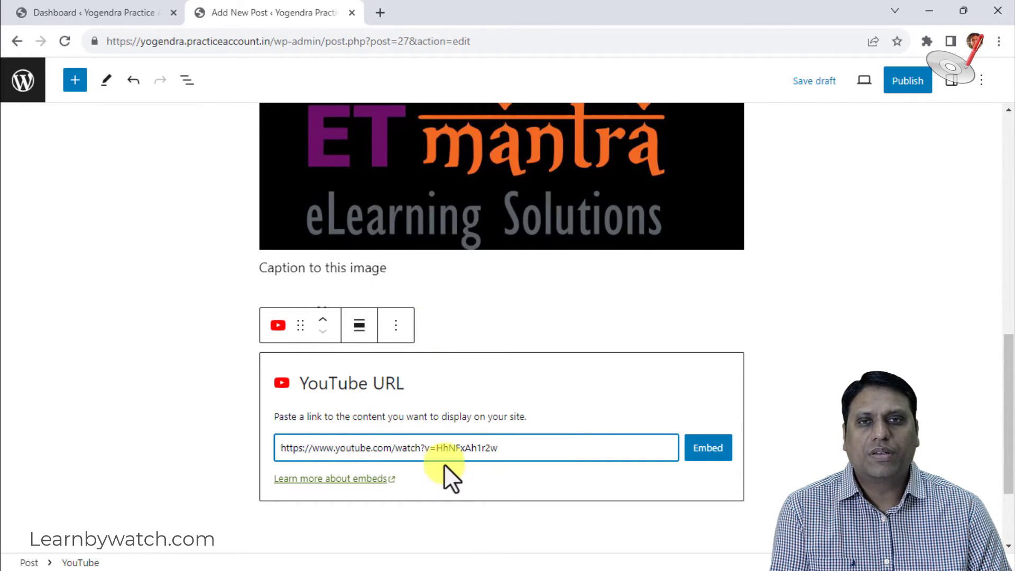
pyautogui.click(718, 454)
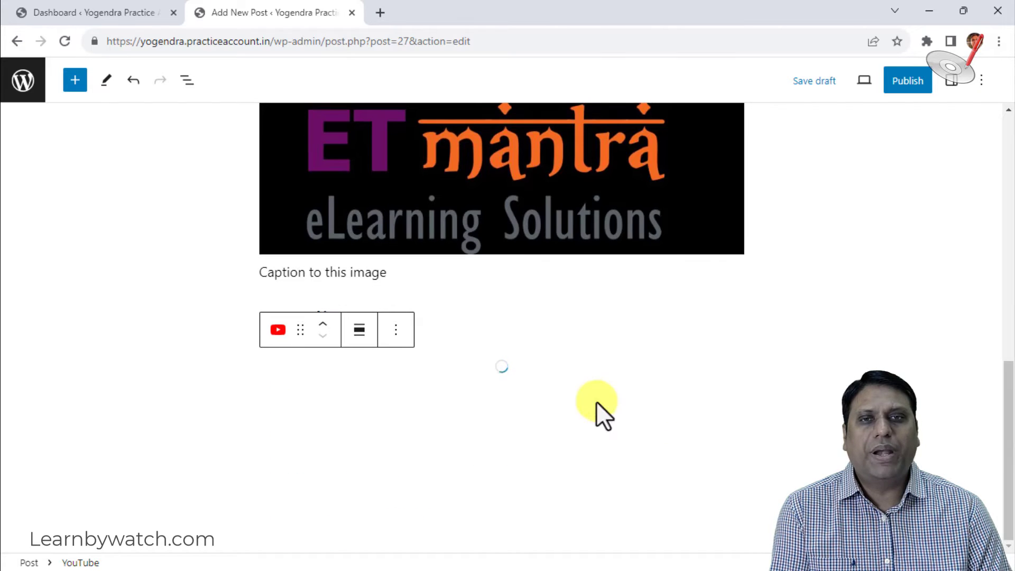
pyautogui.scroll(-3, 540, 354)
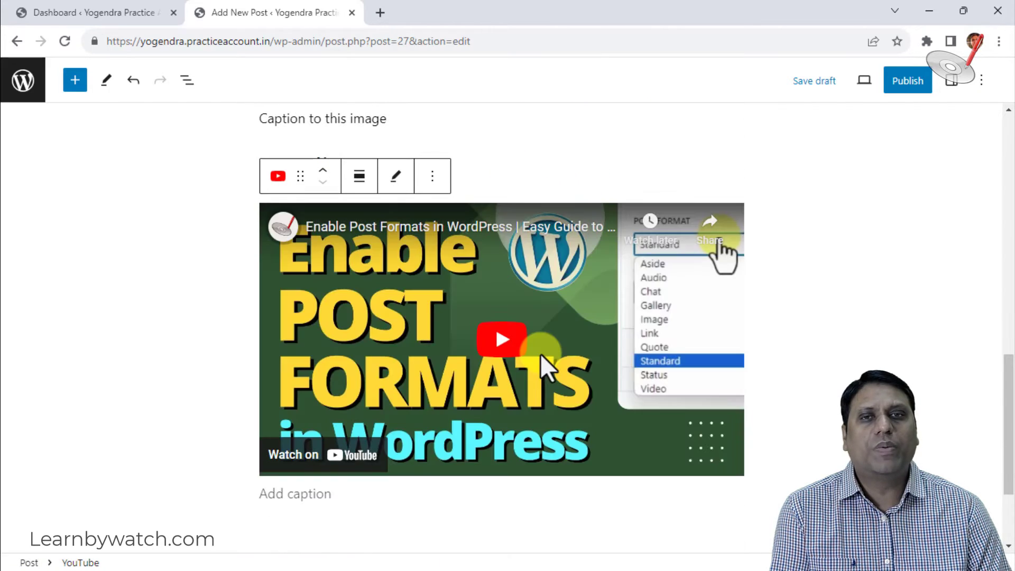
# Set the embedded YouTube video's alignment to Wide width and check it against the heading above.
pyautogui.click(361, 180)
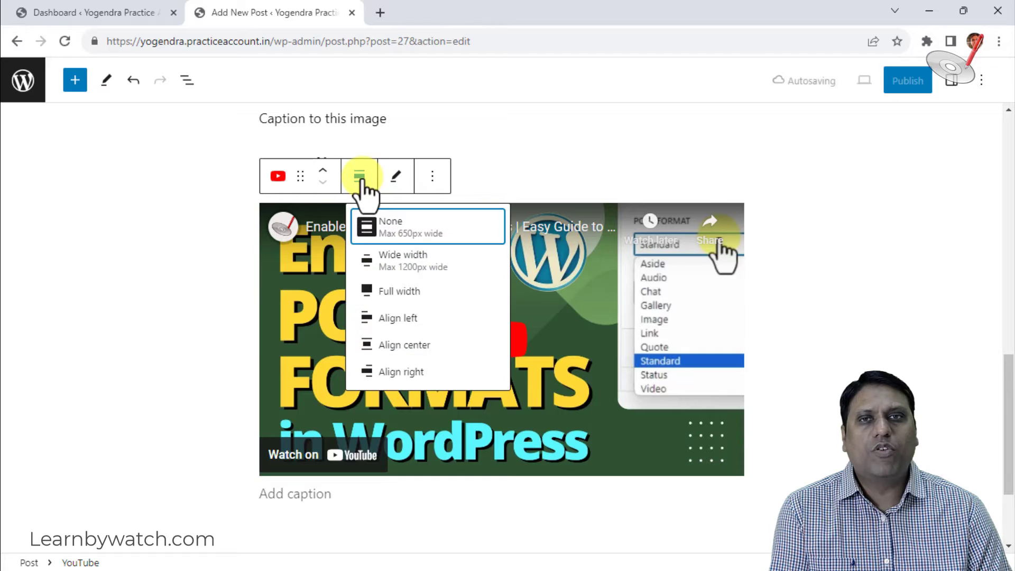
pyautogui.click(413, 260)
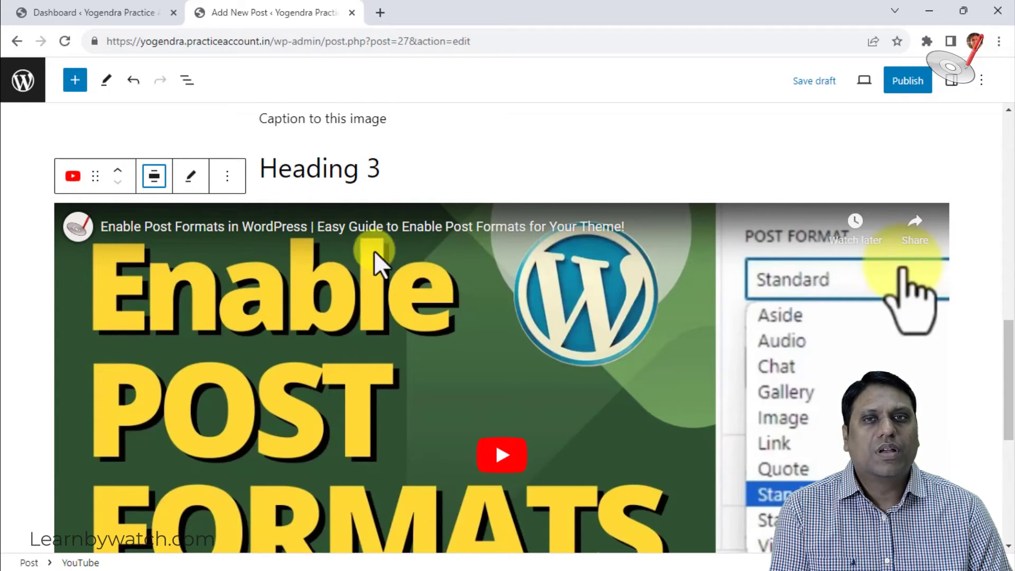
pyautogui.scroll(7, 374, 251)
pyautogui.scroll(-4, 486, 320)
pyautogui.click(433, 315)
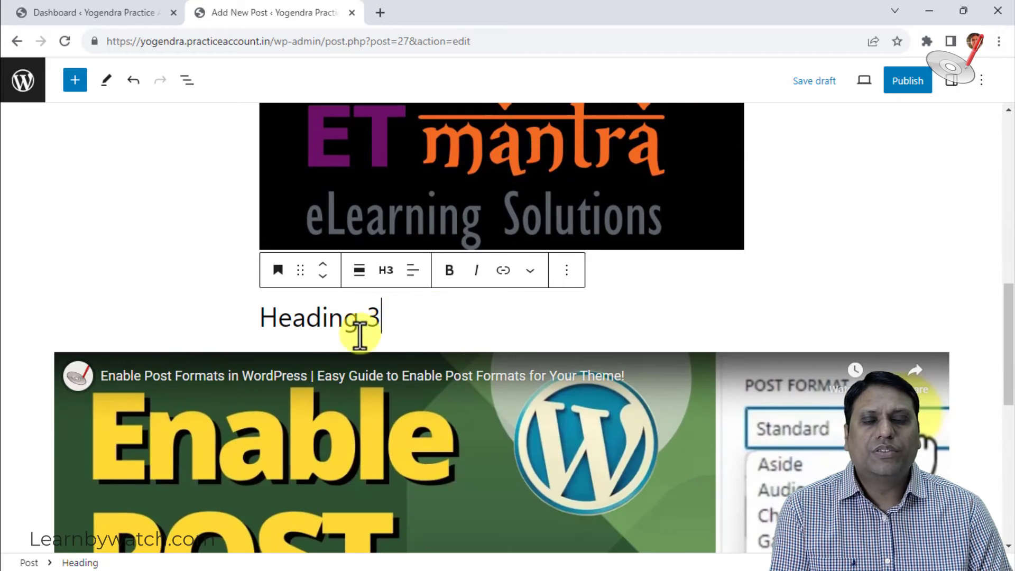
pyautogui.click(416, 389)
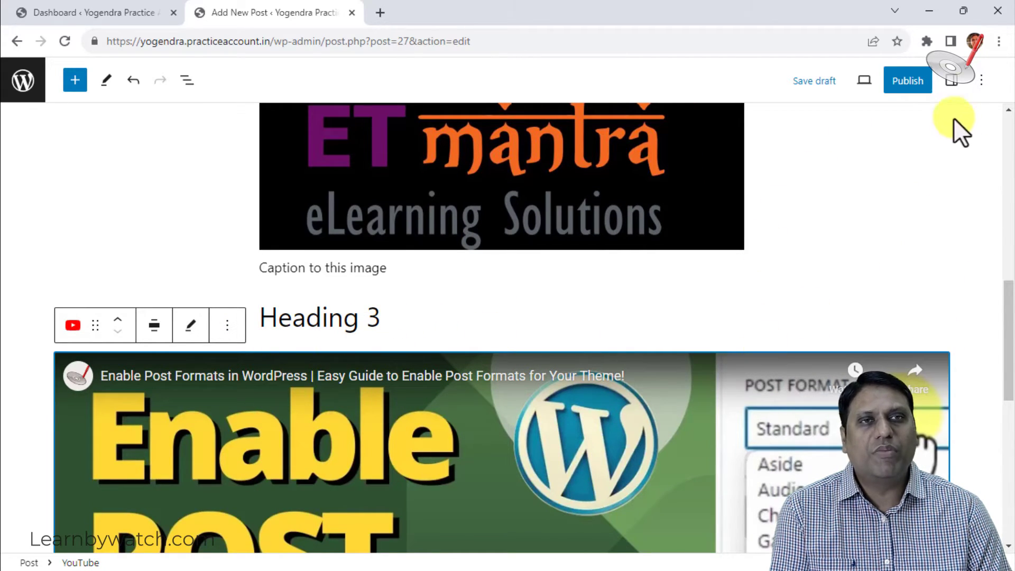
# Show the post's settings beside the editor and review the post from its title down to the embedded video.
pyautogui.click(950, 80)
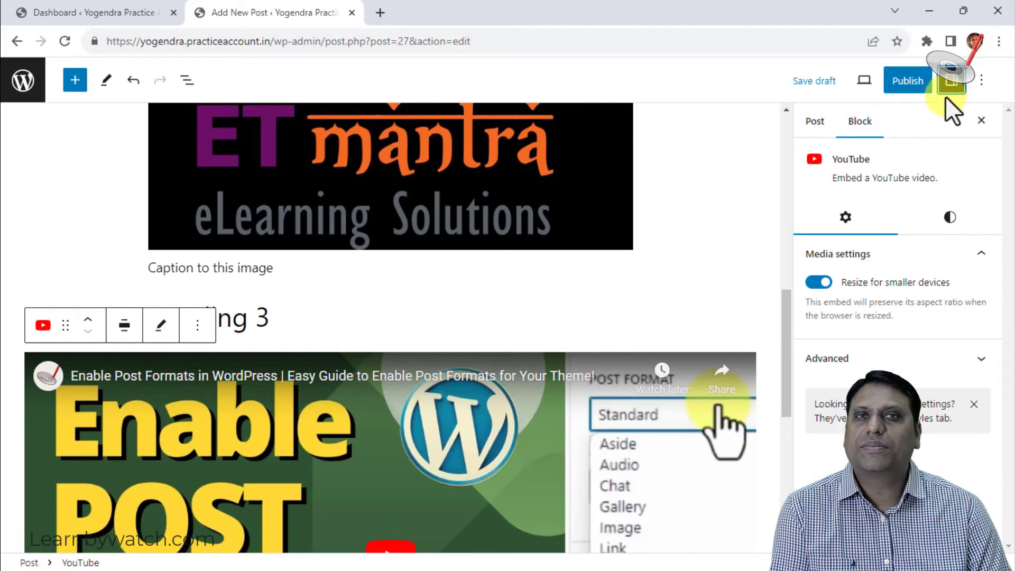
pyautogui.click(816, 123)
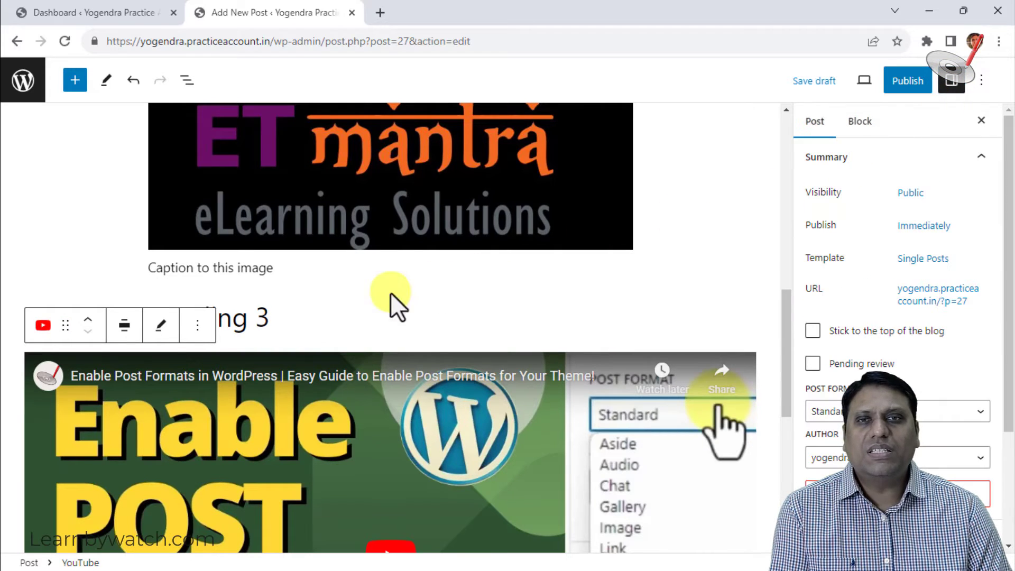
pyautogui.scroll(-8, 325, 366)
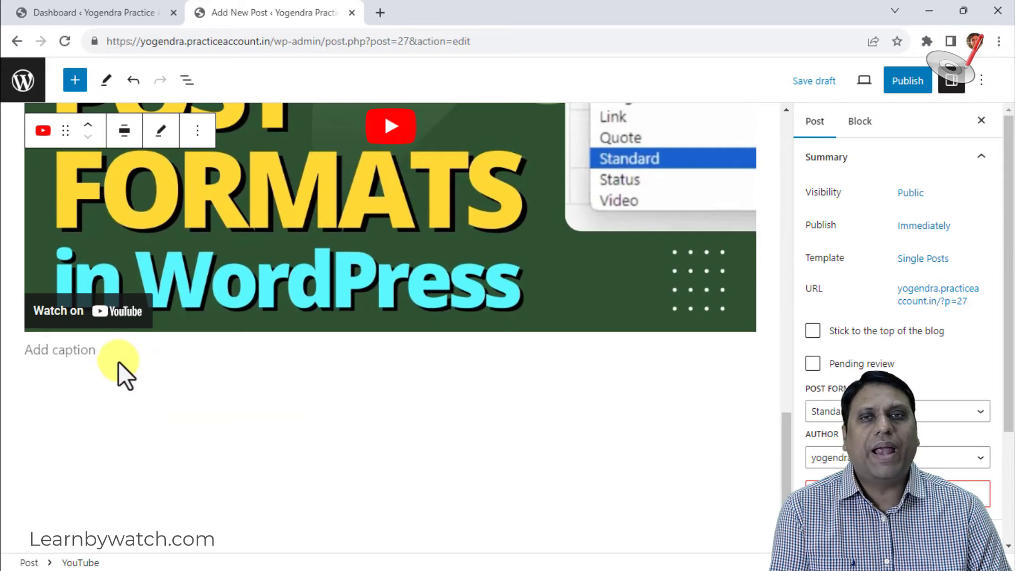
pyautogui.scroll(10, 174, 429)
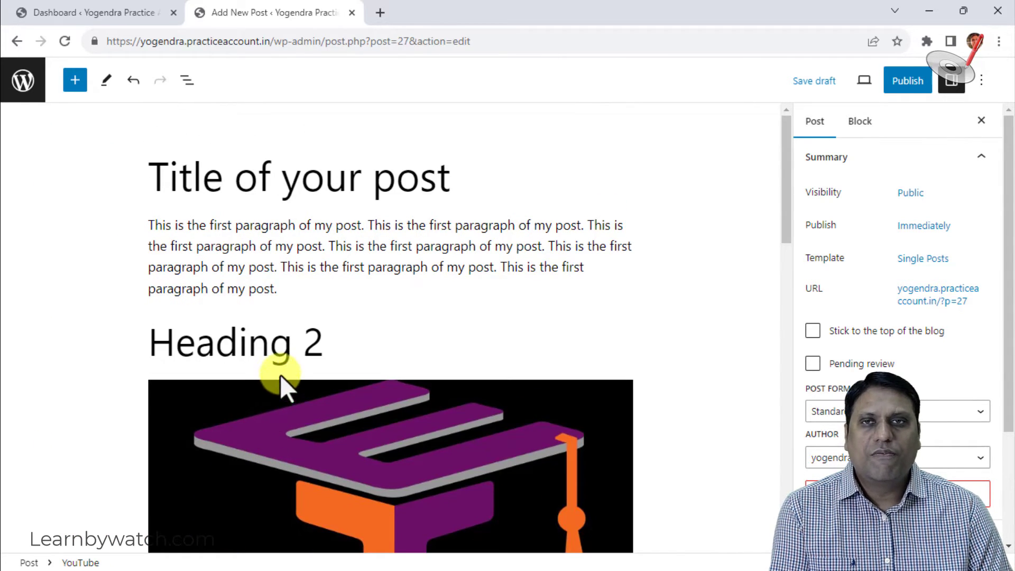
pyautogui.scroll(-10, 290, 357)
pyautogui.scroll(-5, 300, 343)
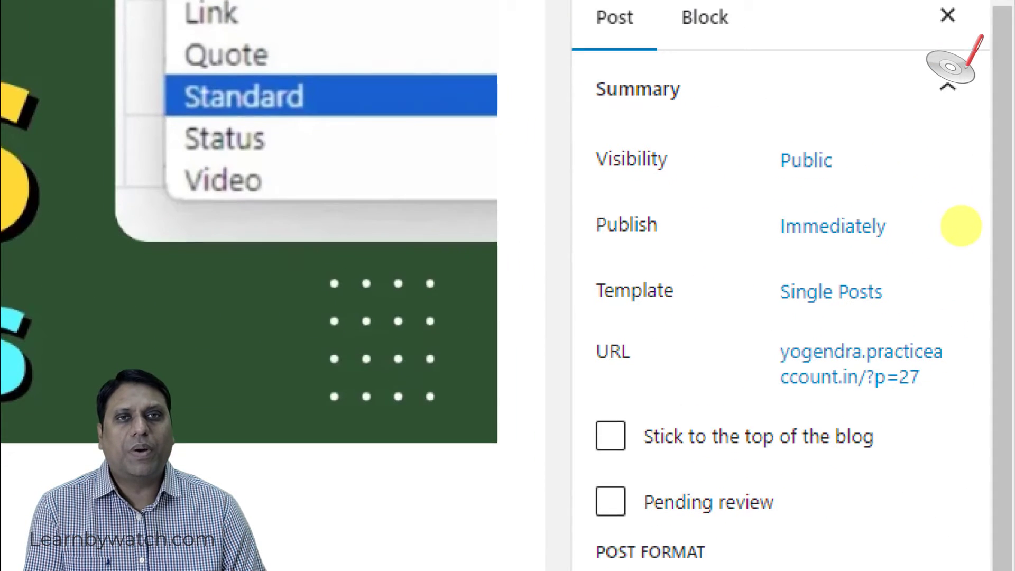
pyautogui.moveTo(577, 191)
pyautogui.mouseDown()
pyautogui.moveTo(849, 207)
pyautogui.moveTo(863, 115)
pyautogui.moveTo(572, 108)
pyautogui.moveTo(579, 186)
pyautogui.mouseUp()
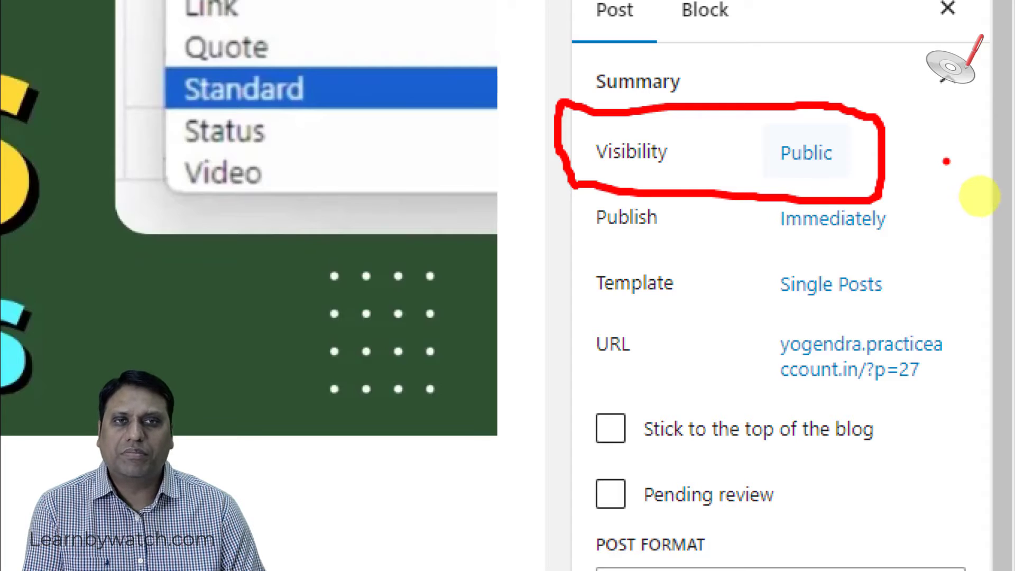
pyautogui.moveTo(582, 242)
pyautogui.mouseDown()
pyautogui.moveTo(906, 239)
pyautogui.moveTo(909, 198)
pyautogui.moveTo(869, 196)
pyautogui.mouseUp()
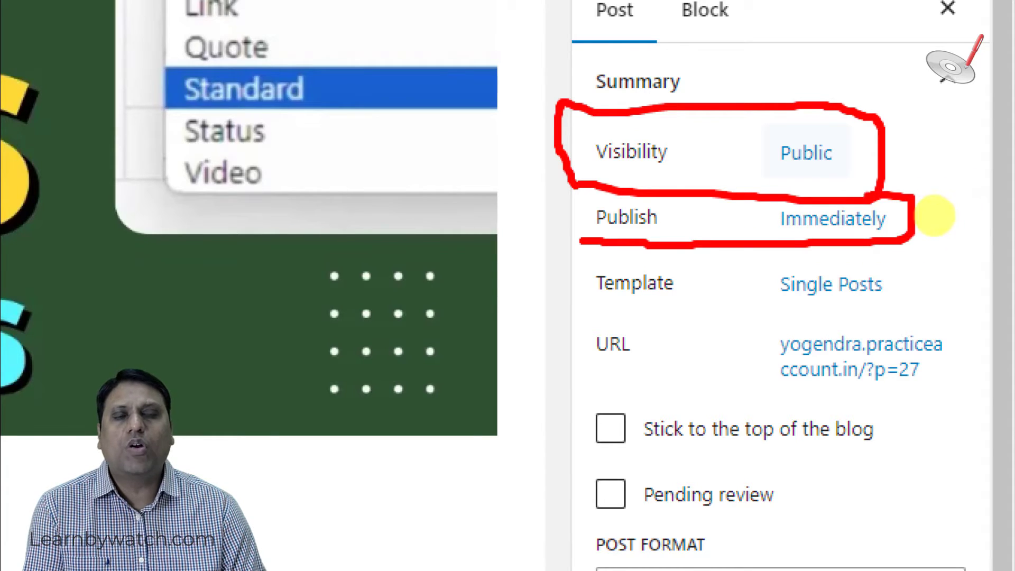
pyautogui.moveTo(590, 188)
pyautogui.mouseDown()
pyautogui.moveTo(563, 190)
pyautogui.moveTo(571, 250)
pyautogui.mouseUp()
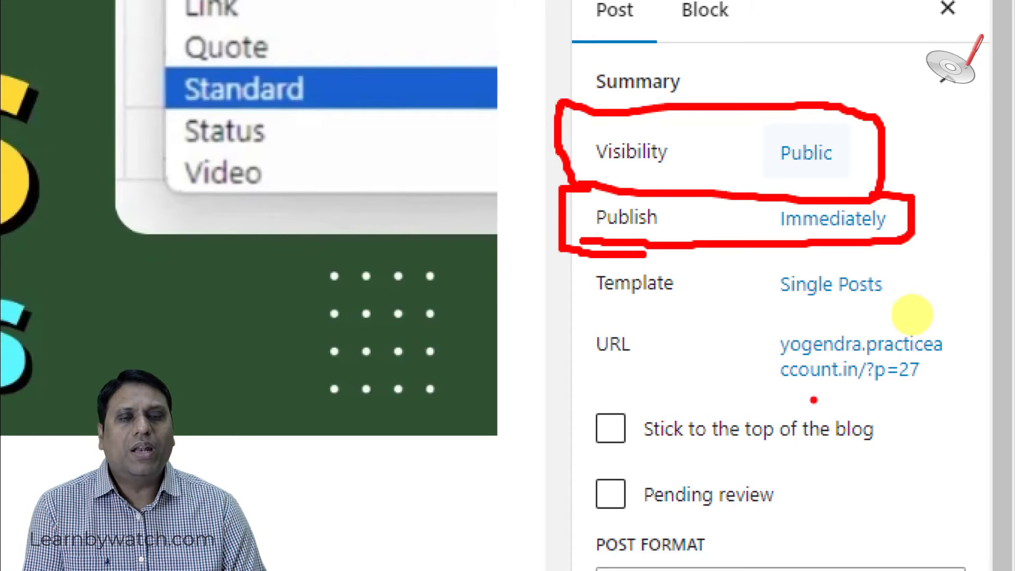
pyautogui.moveTo(753, 319)
pyautogui.mouseDown()
pyautogui.moveTo(879, 316)
pyautogui.moveTo(961, 363)
pyautogui.moveTo(838, 400)
pyautogui.moveTo(755, 320)
pyautogui.mouseUp()
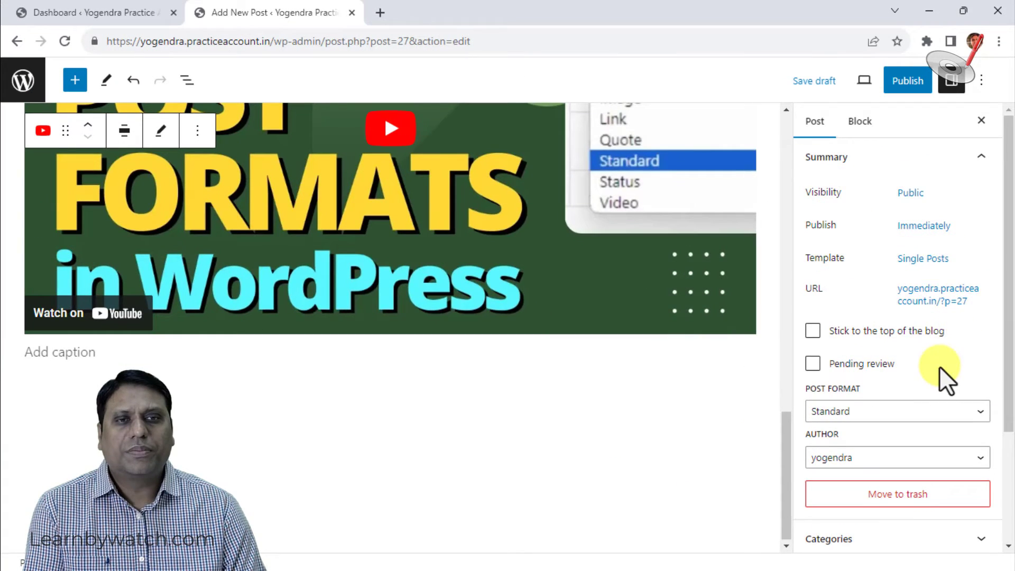
# Create a category named "Trial" without a parent and assign it as the post's only category, leaving Blog unselected.
pyautogui.scroll(-3, 899, 344)
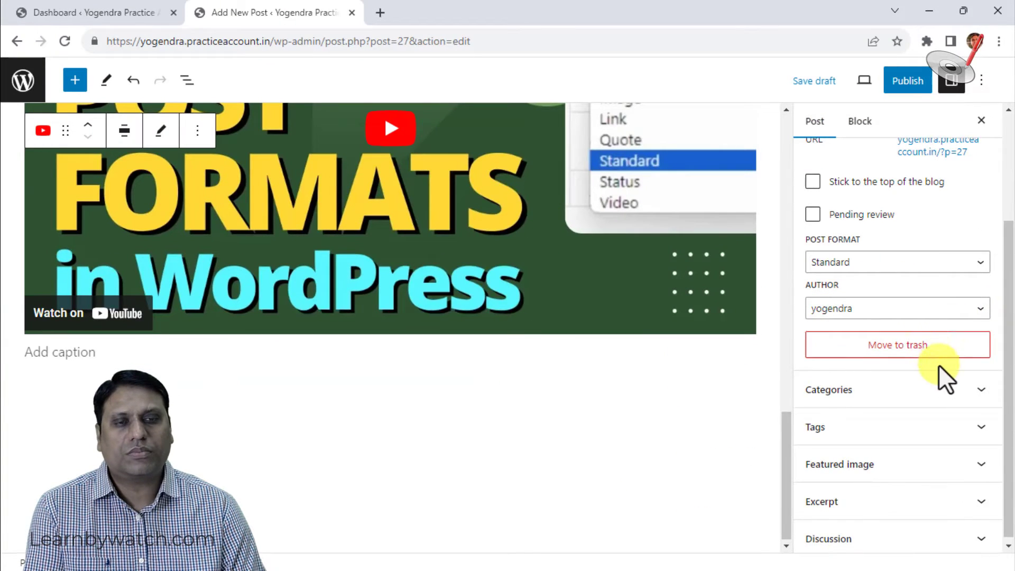
pyautogui.click(948, 394)
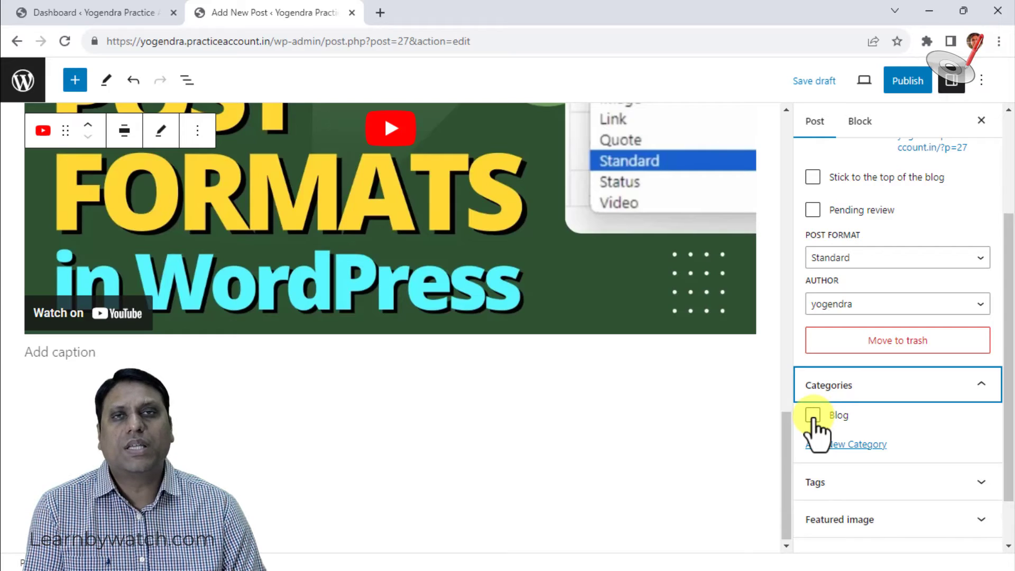
pyautogui.click(843, 445)
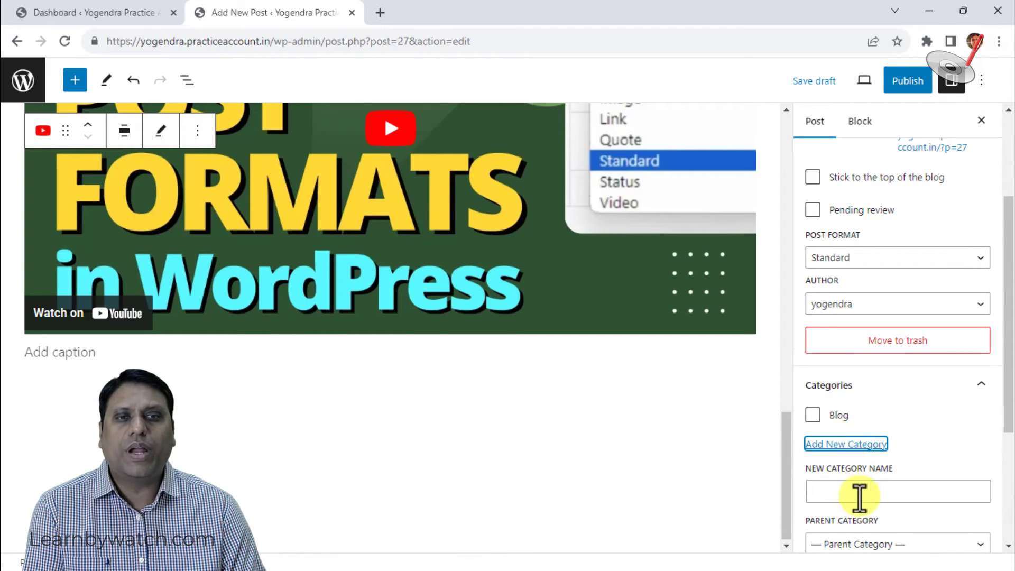
pyautogui.scroll(-3, 856, 465)
pyautogui.click(852, 343)
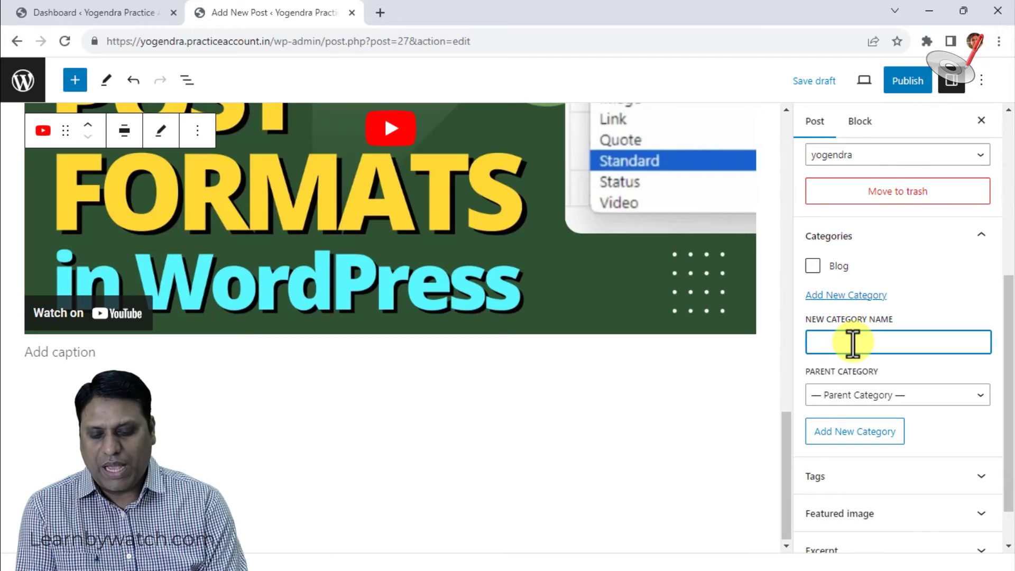
pyautogui.write('Education')
pyautogui.hotkey('ctrl', 'a')
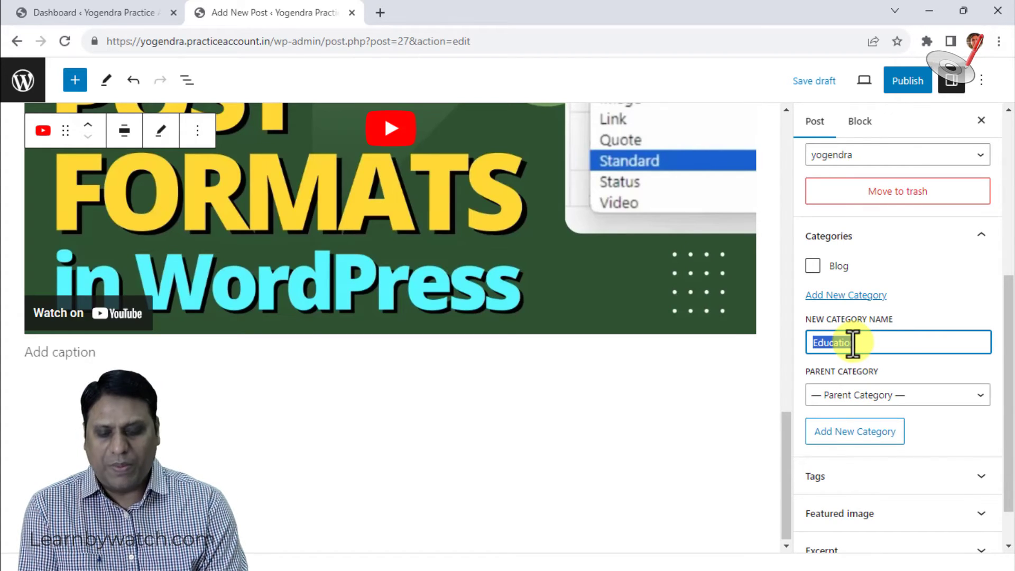
pyautogui.write('Trial')
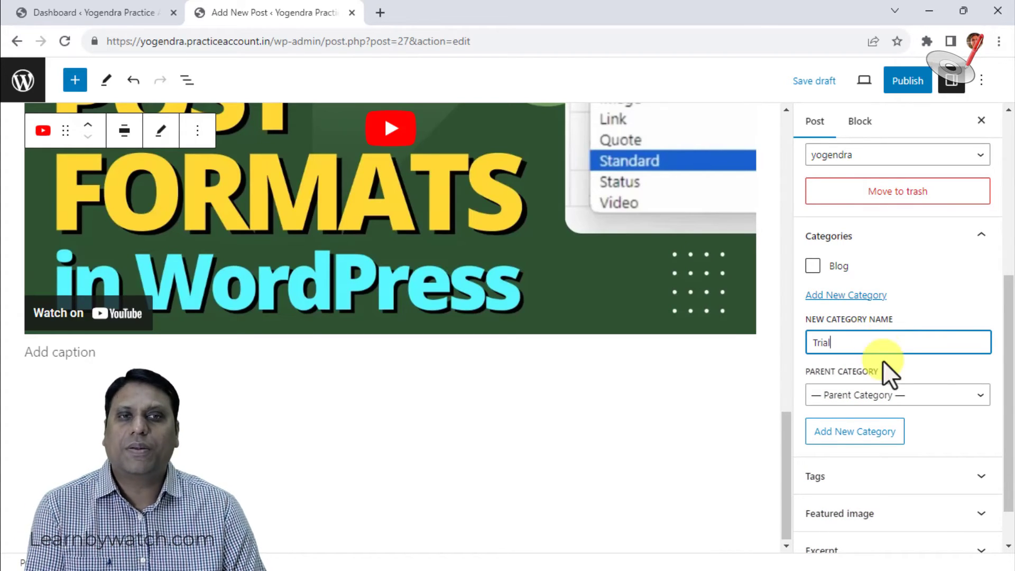
pyautogui.click(849, 440)
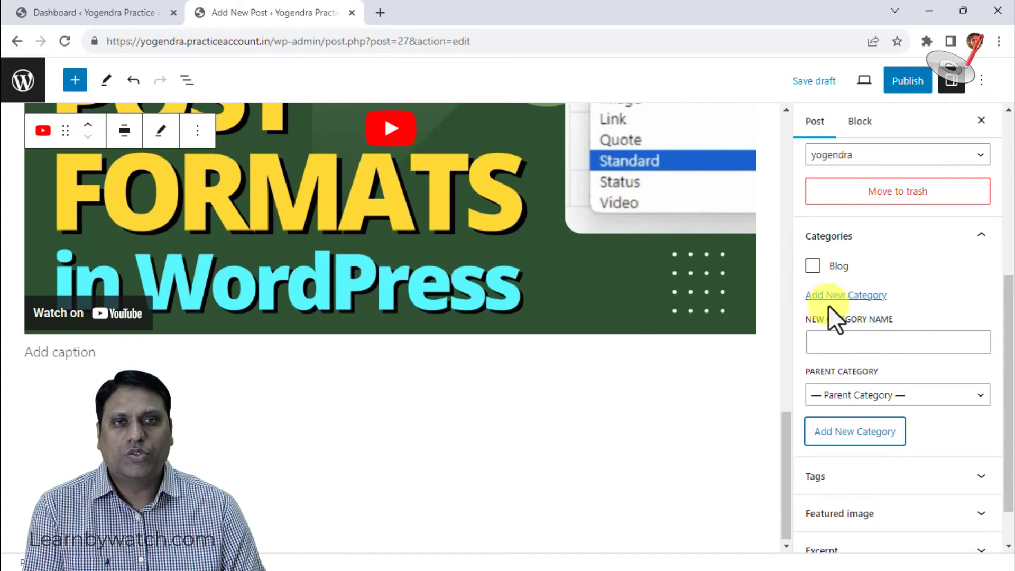
pyautogui.click(854, 347)
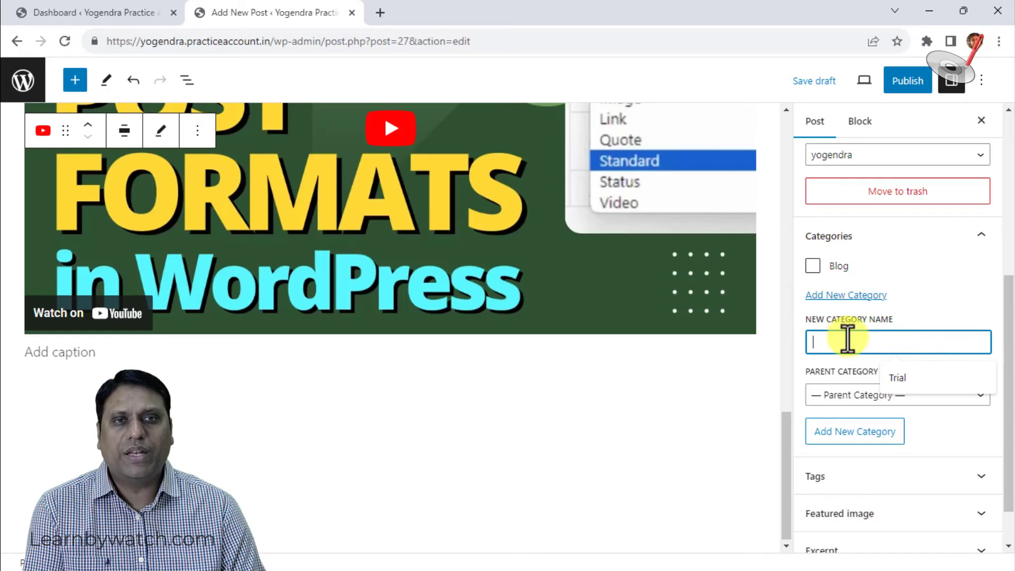
pyautogui.click(922, 374)
pyautogui.click(849, 437)
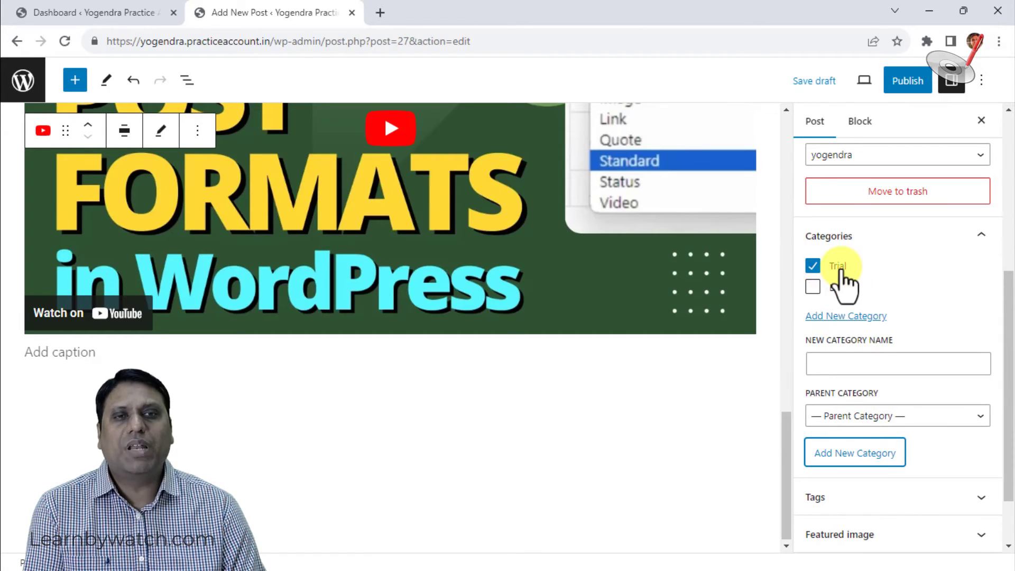
pyautogui.click(812, 290)
pyautogui.click(817, 291)
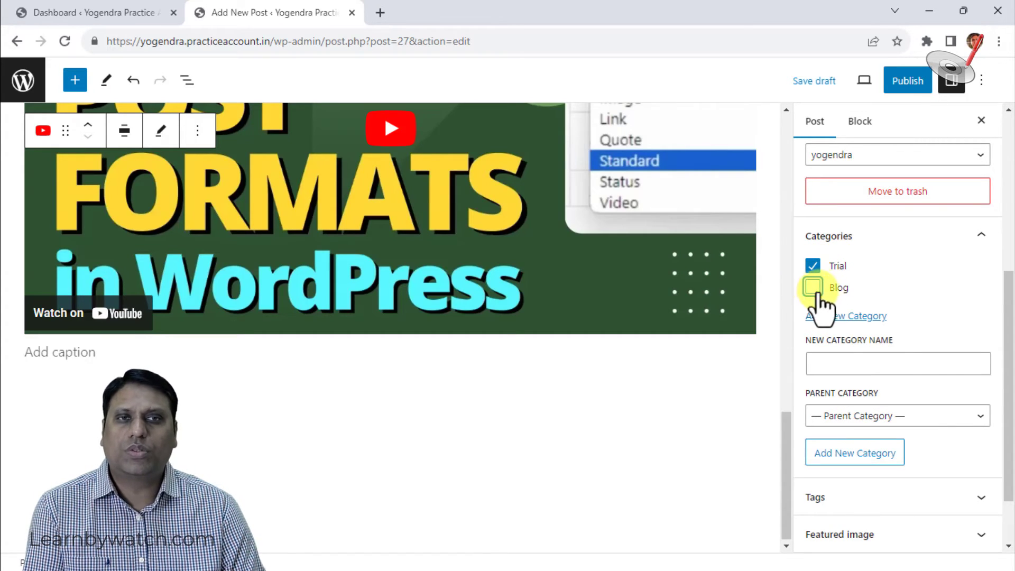
# Add the tag "trial post" to the post.
pyautogui.scroll(-2, 894, 335)
pyautogui.click(900, 431)
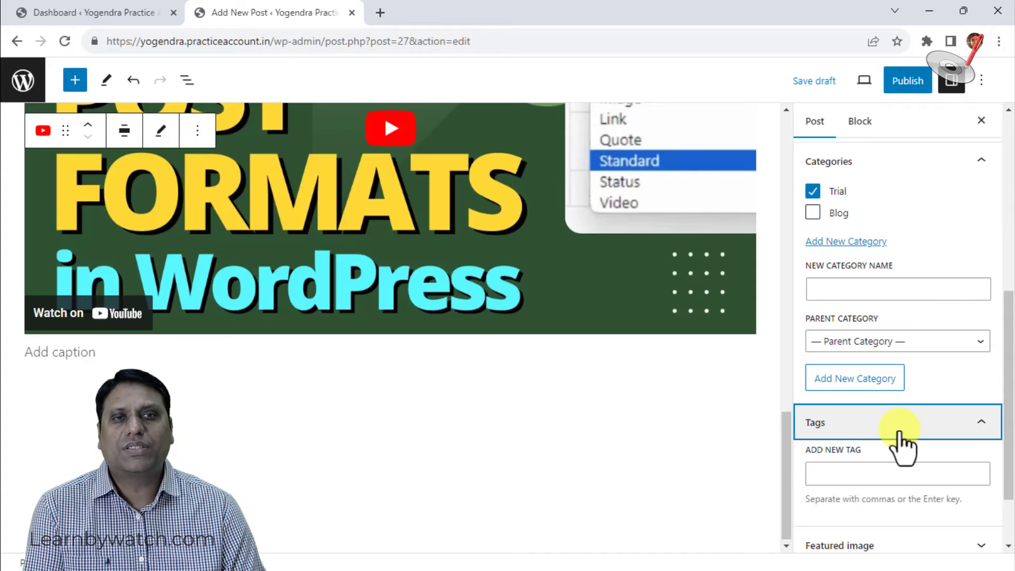
pyautogui.scroll(-2, 873, 423)
pyautogui.click(839, 390)
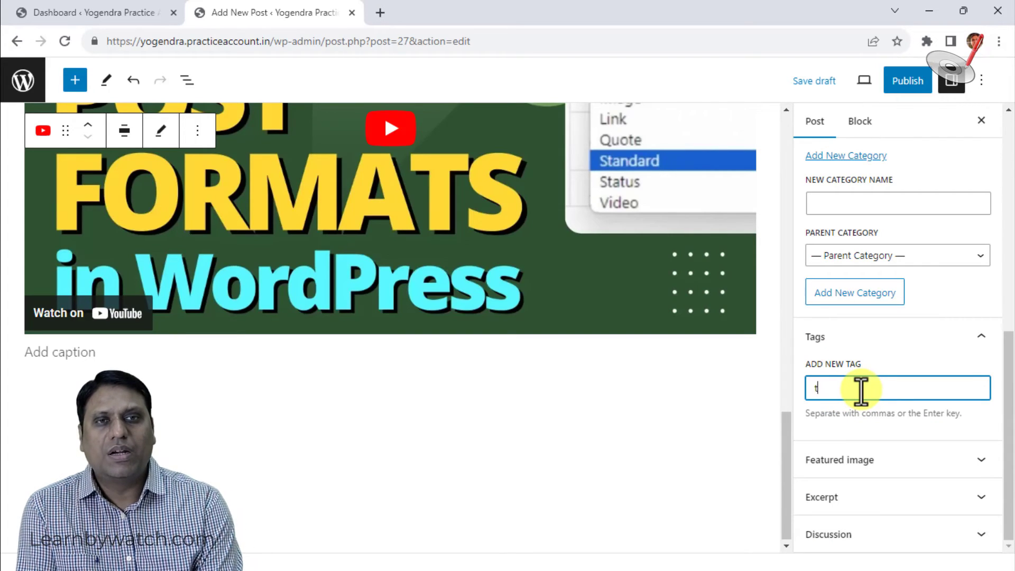
pyautogui.write('trial post')
pyautogui.press('Return')
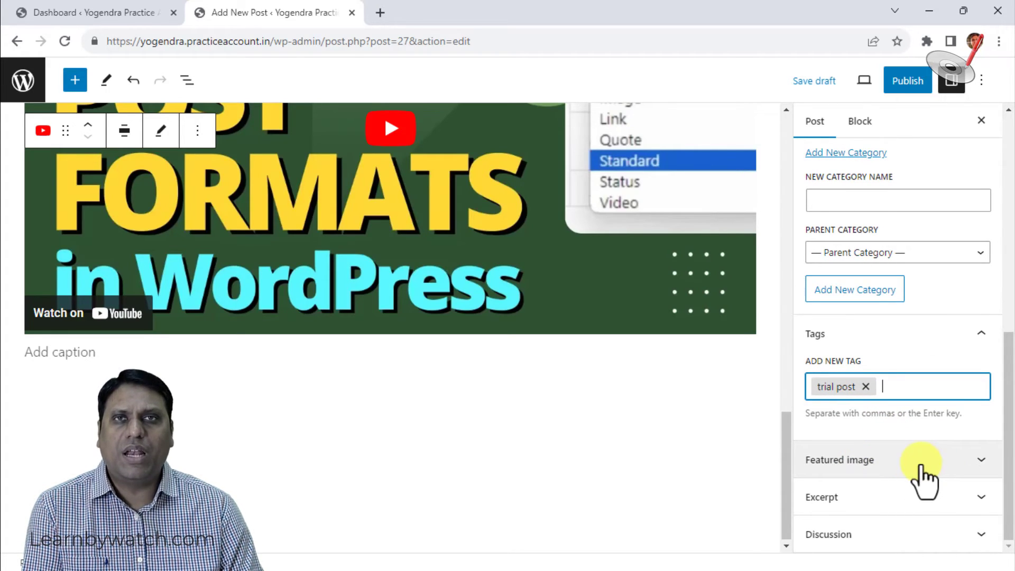
# Set the existing ETmantra-logo image from the media library as the post's featured image.
pyautogui.click(921, 465)
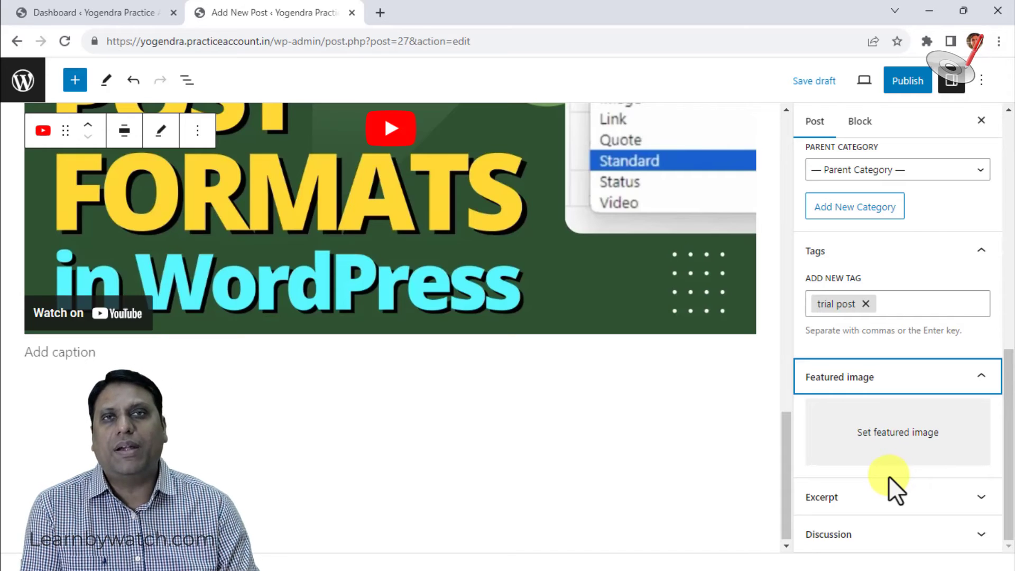
pyautogui.click(905, 444)
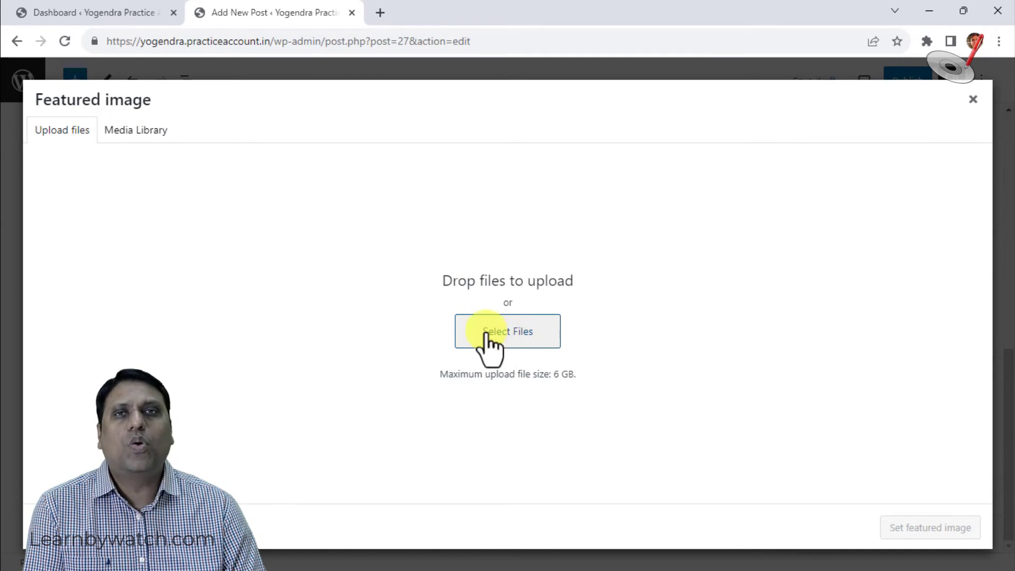
pyautogui.click(136, 131)
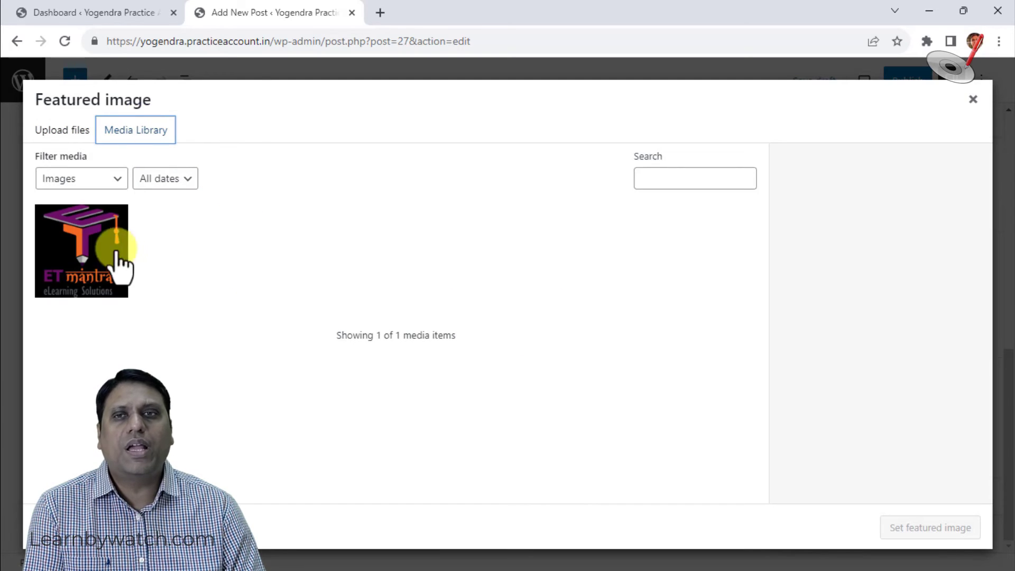
pyautogui.click(95, 257)
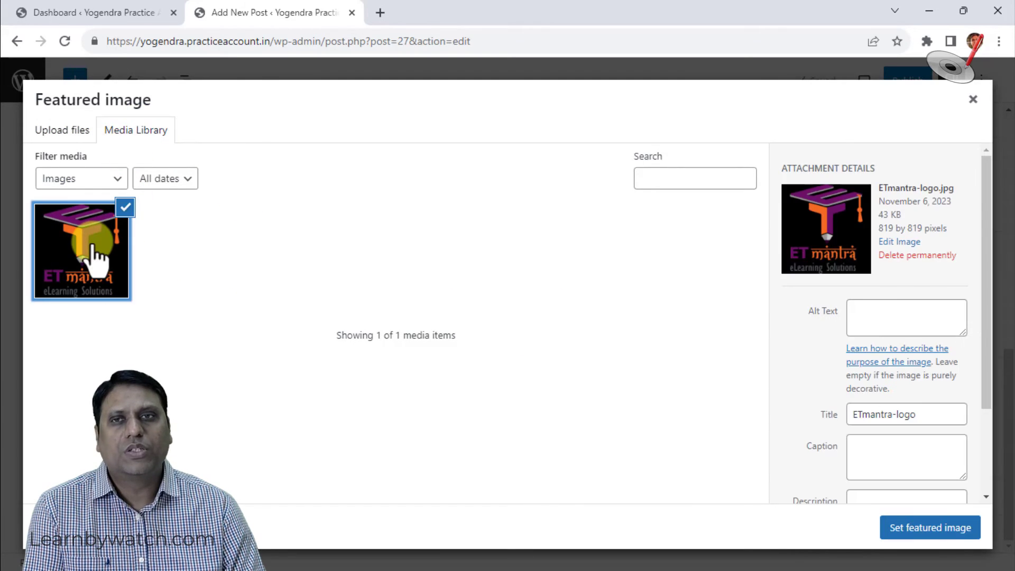
pyautogui.click(897, 530)
# Write the post excerpt "This is a small description of this post.".
pyautogui.scroll(-1, 920, 402)
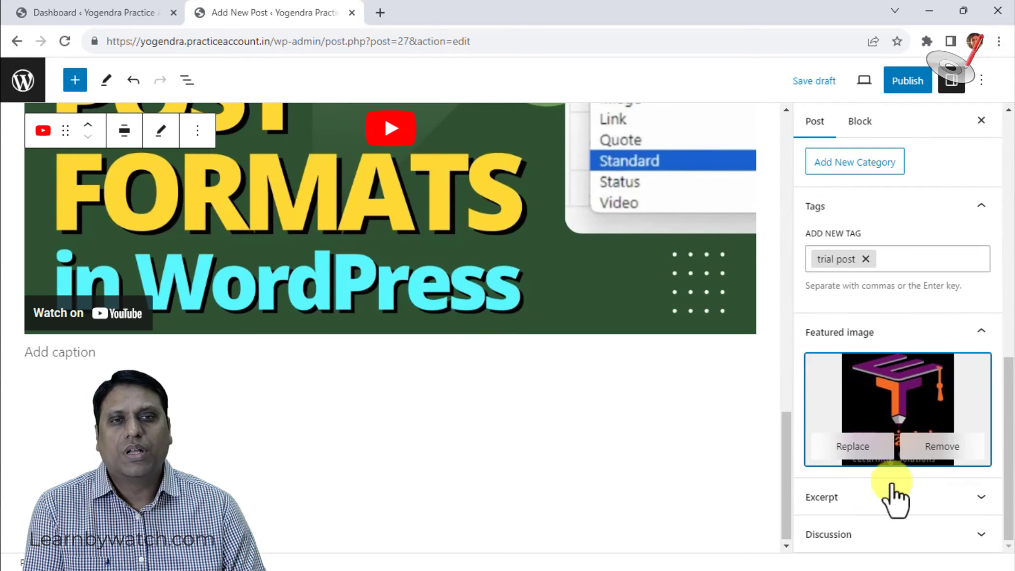
pyautogui.click(882, 499)
pyautogui.scroll(-1, 867, 444)
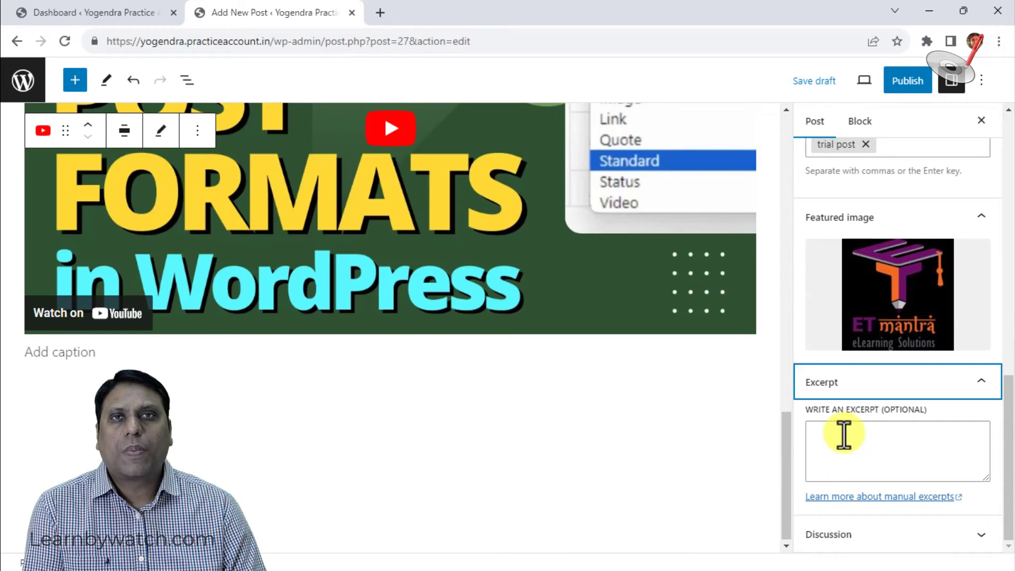
pyautogui.click(844, 435)
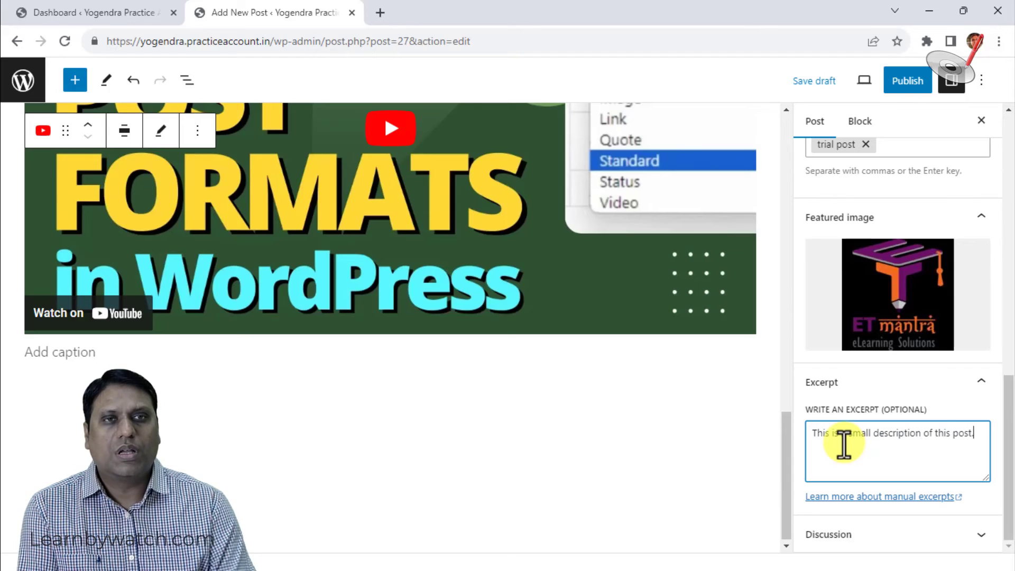
# Review the tag, featured image and excerpt settings, and show the discussion options for comments and pingbacks.
pyautogui.scroll(2, 915, 318)
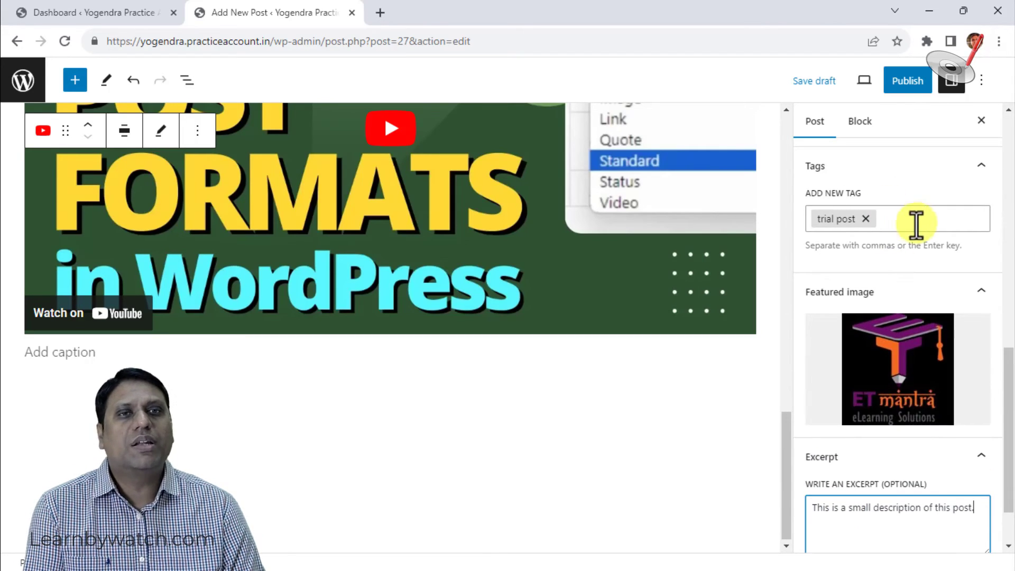
pyautogui.scroll(4, 910, 259)
pyautogui.scroll(-7, 905, 370)
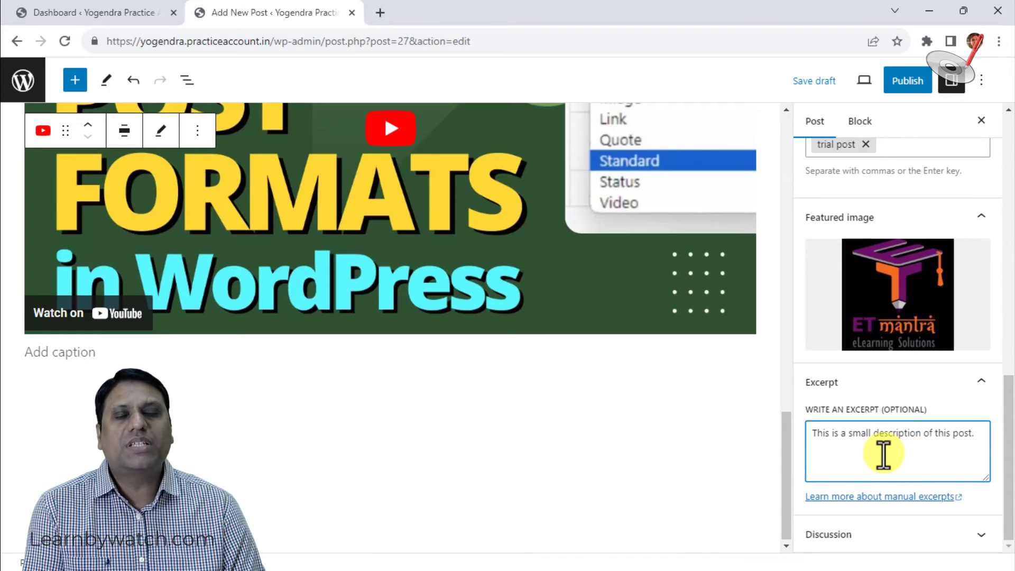
pyautogui.click(917, 539)
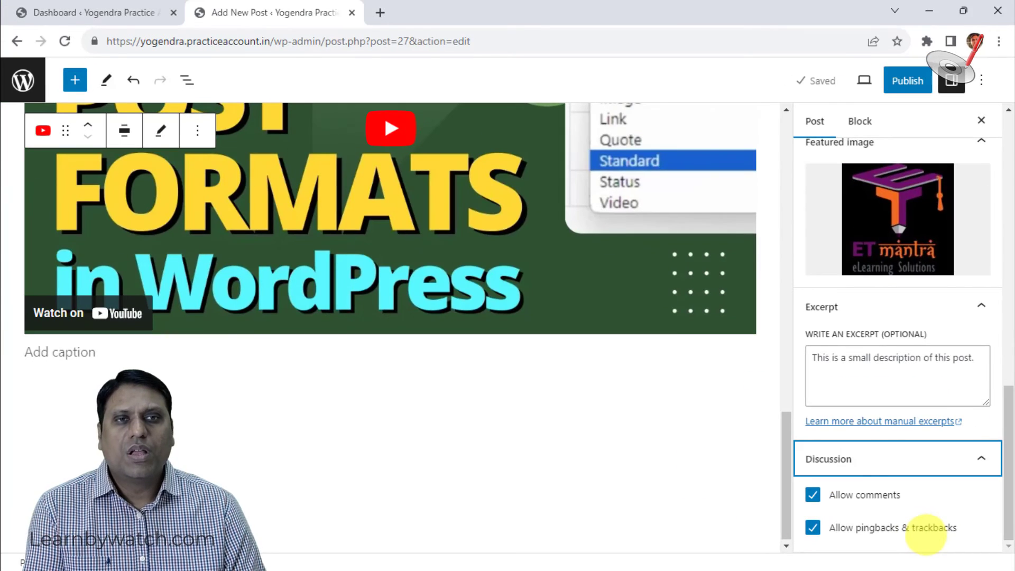
# Copy the site's base address without the admin path and open the home page in a new browser tab.
pyautogui.scroll(5, 846, 370)
pyautogui.scroll(3, 854, 377)
pyautogui.scroll(10, 587, 386)
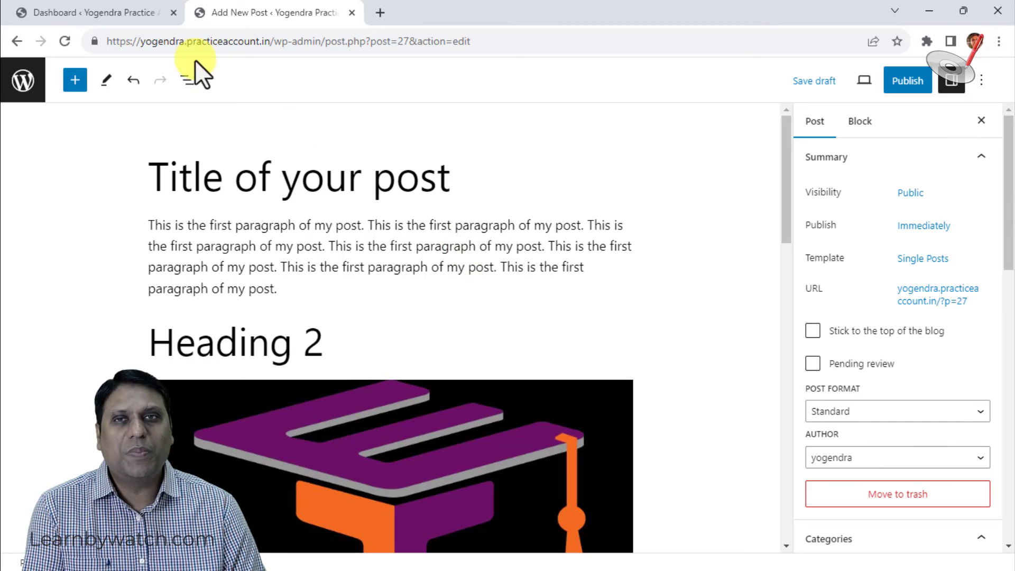
pyautogui.moveTo(270, 42); pyautogui.dragTo(107, 42)
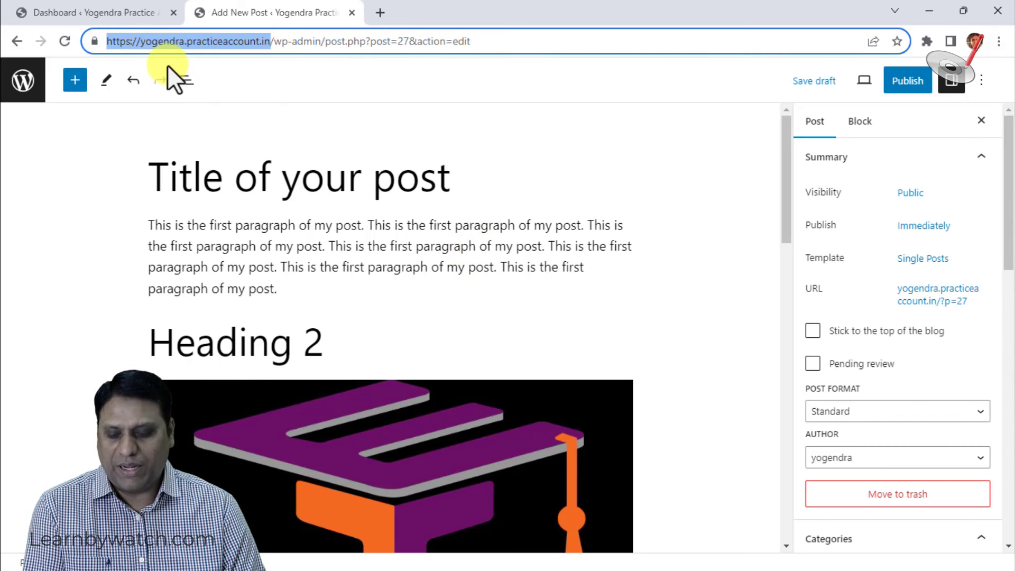
pyautogui.hotkey('ctrl', 'c')
pyautogui.click(381, 12)
pyautogui.hotkey('ctrl', 'v')
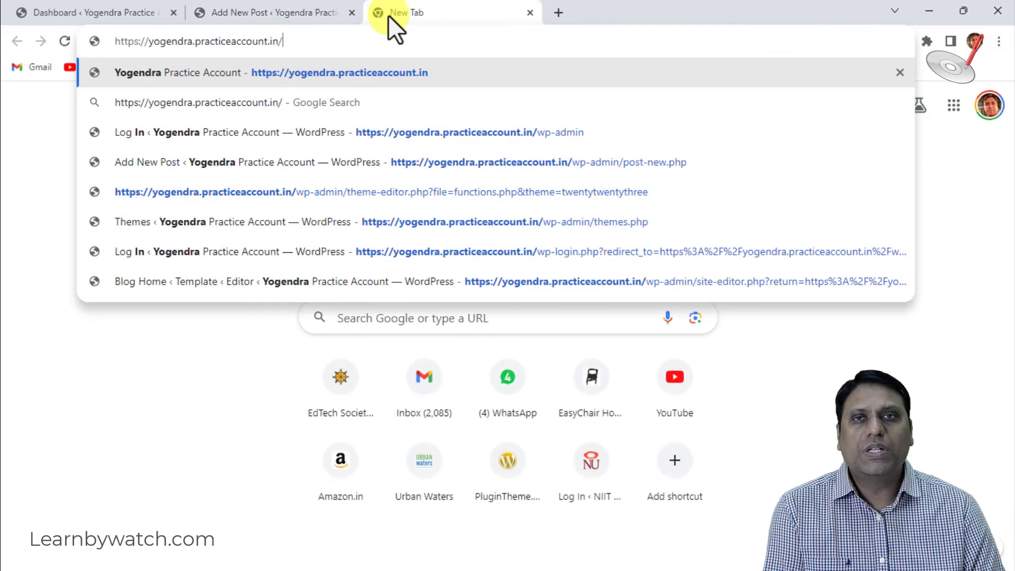
pyautogui.press('Return')
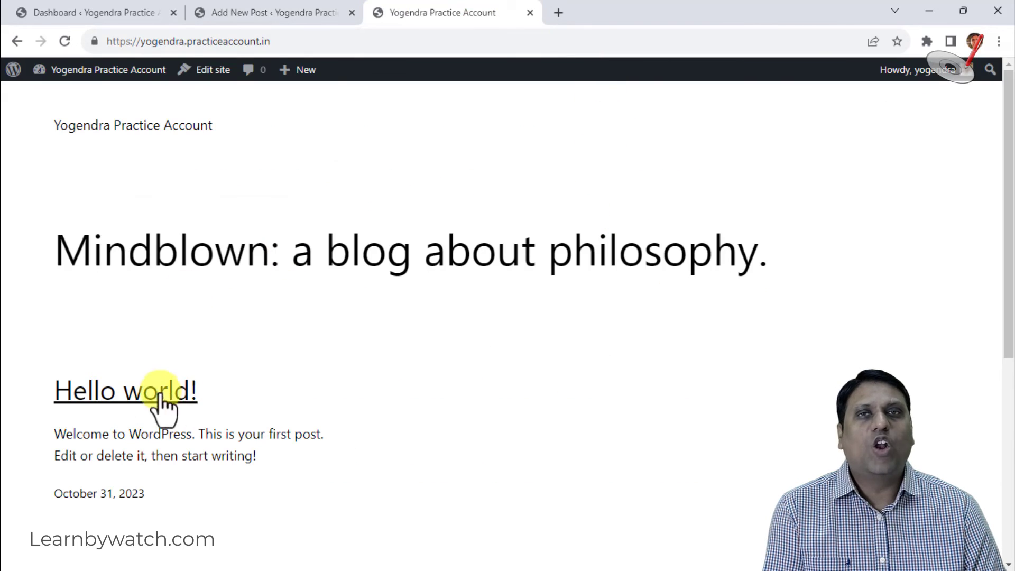
# Return to the post editor, publish the post with public visibility immediately, and dismiss the publishing summary.
pyautogui.click(233, 11)
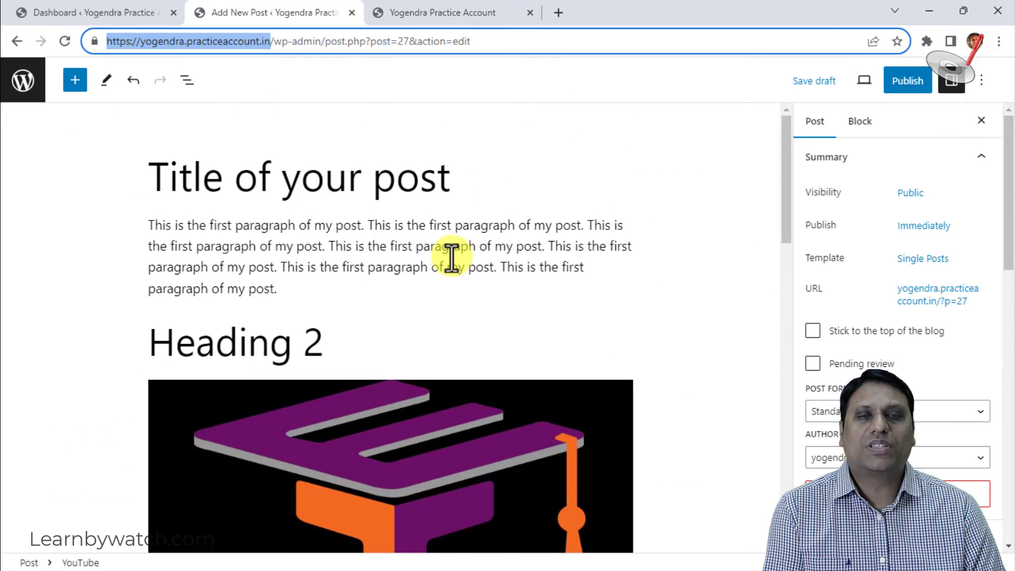
pyautogui.click(412, 290)
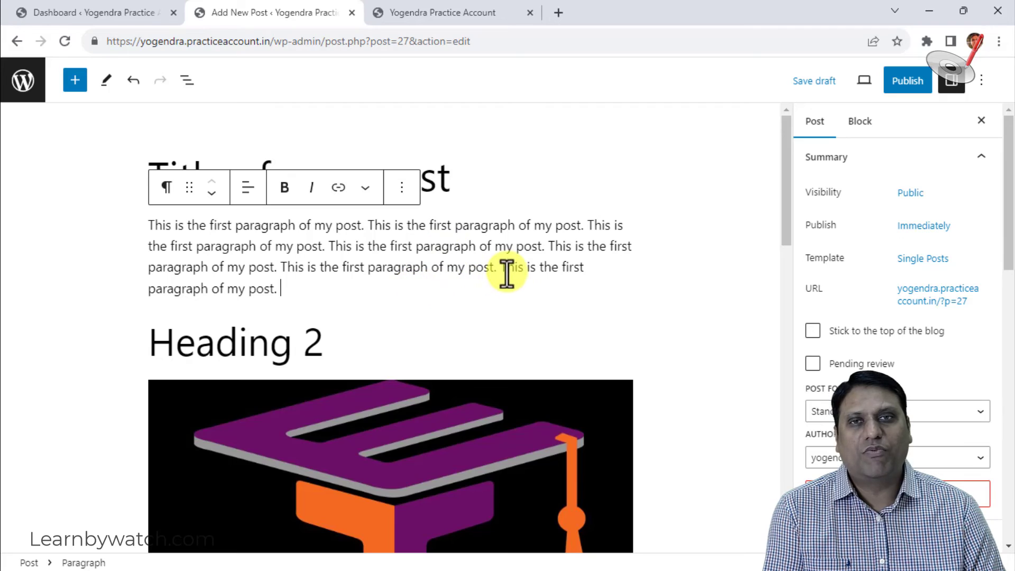
pyautogui.click(910, 84)
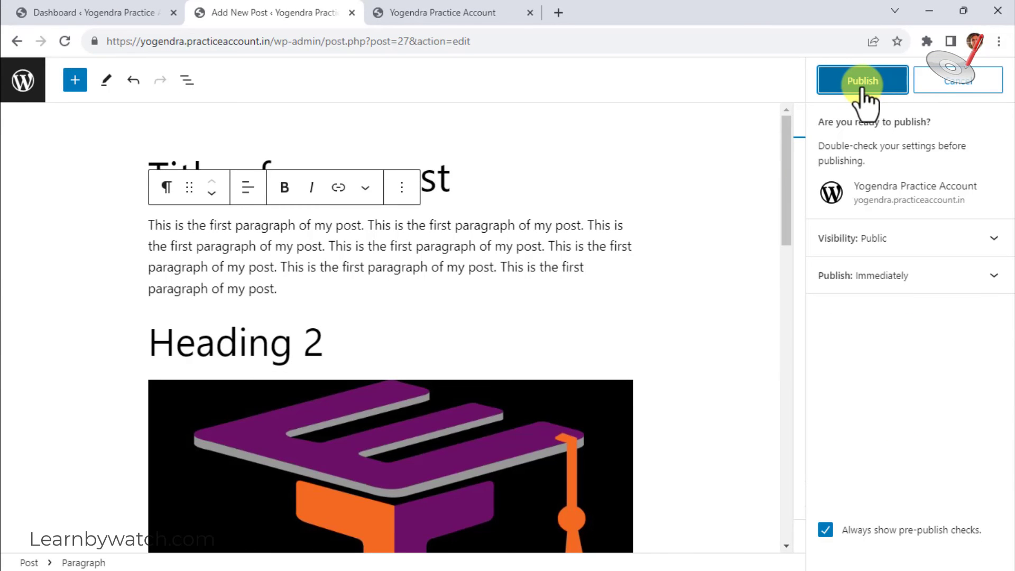
pyautogui.click(861, 87)
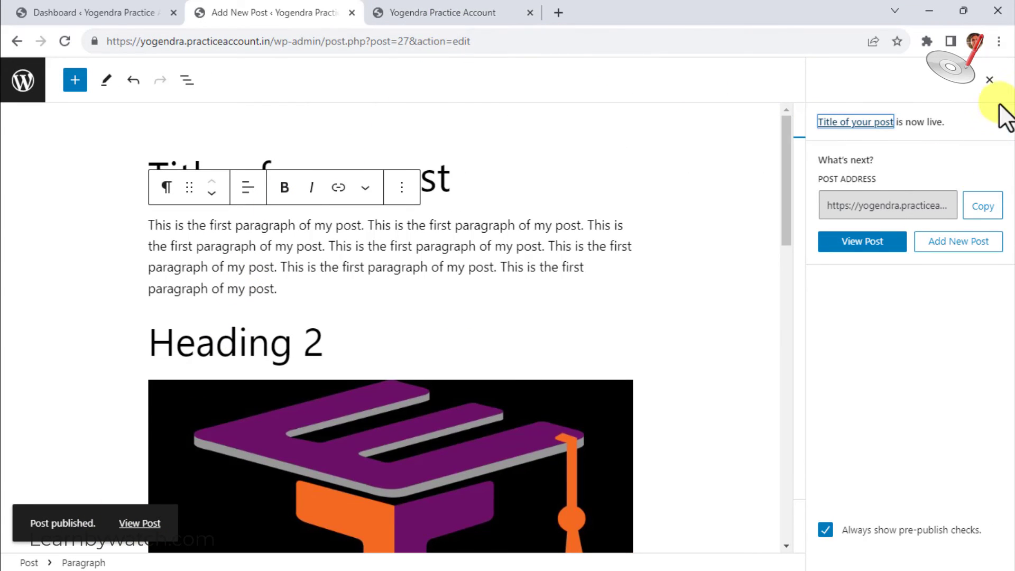
pyautogui.click(990, 80)
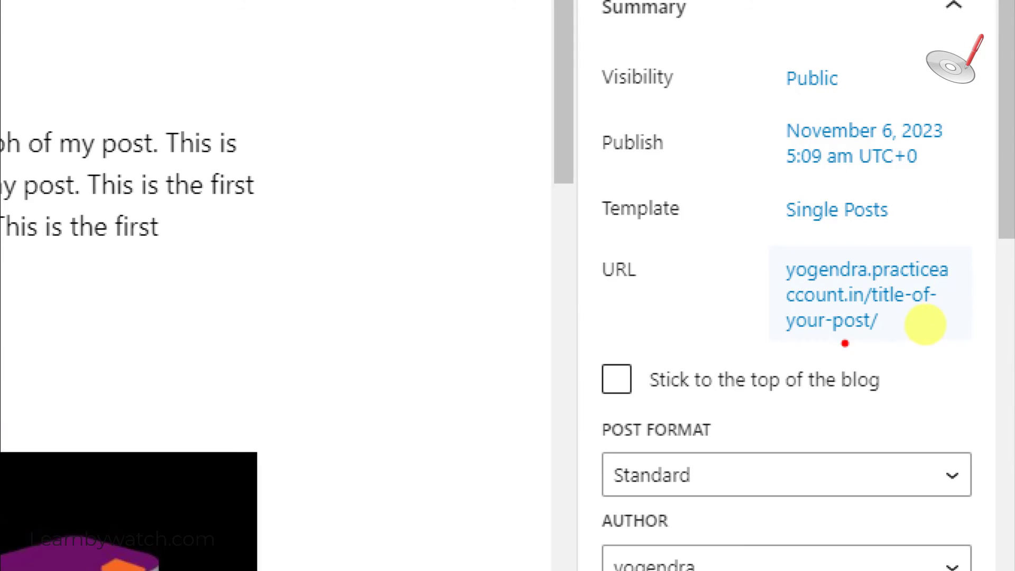
# Examine the published post's URL in its summary and open its title-of-your-post permalink in a new tab.
pyautogui.moveTo(776, 344)
pyautogui.mouseDown()
pyautogui.moveTo(925, 330)
pyautogui.moveTo(977, 246)
pyautogui.moveTo(891, 277)
pyautogui.moveTo(891, 319)
pyautogui.mouseUp()
pyautogui.click(945, 345)
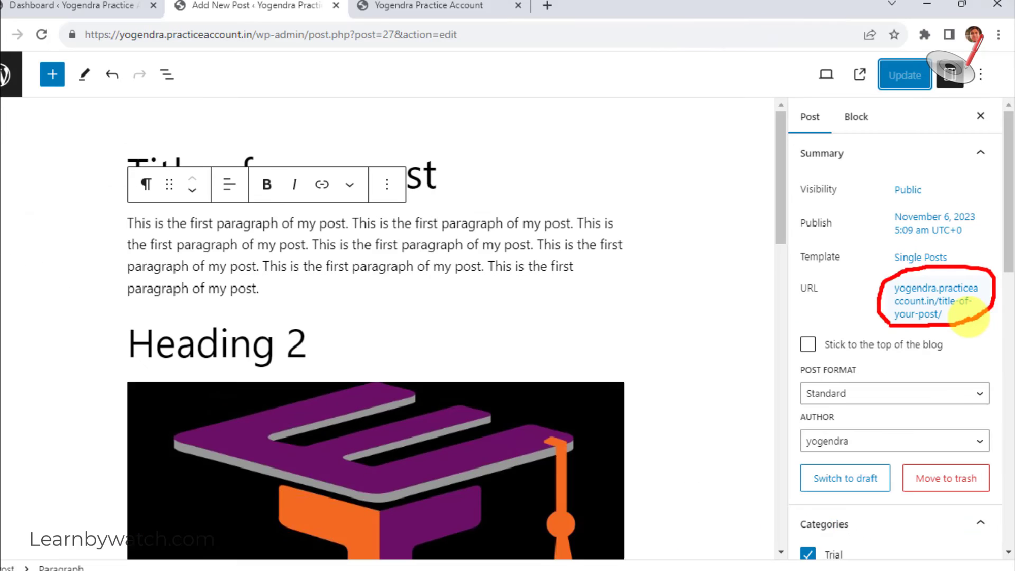
pyautogui.press('Escape')
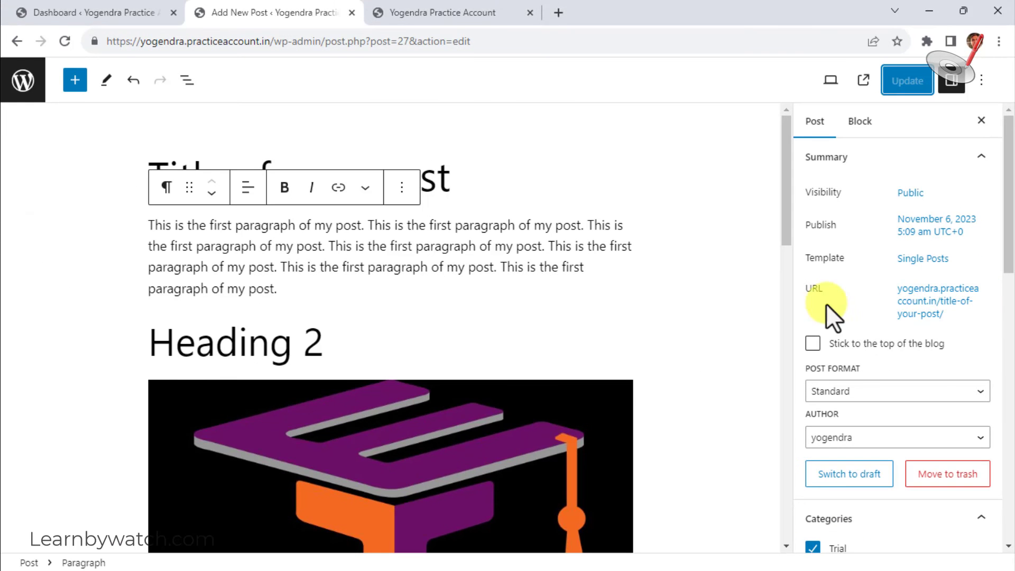
pyautogui.click(924, 312)
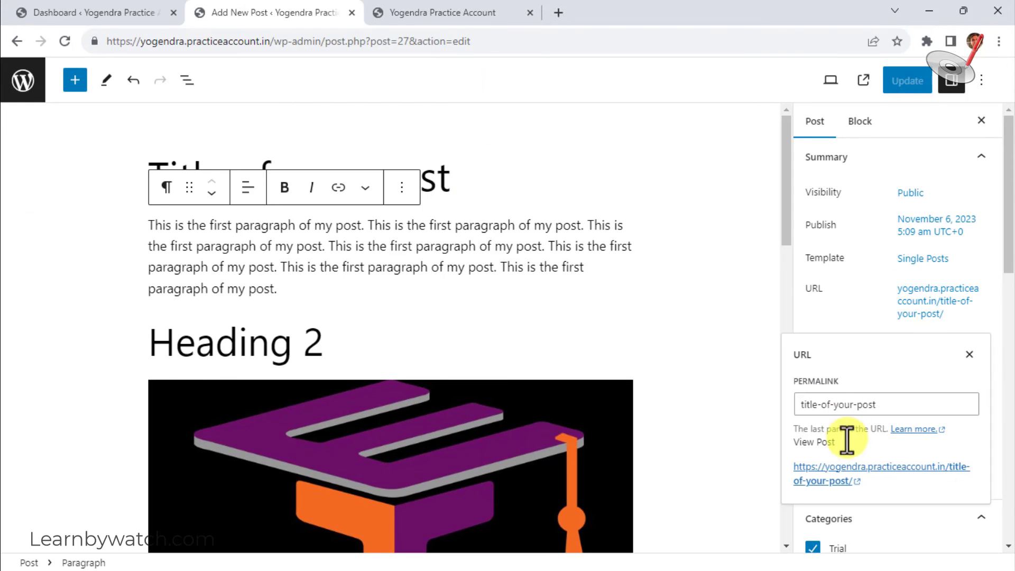
pyautogui.click(856, 473)
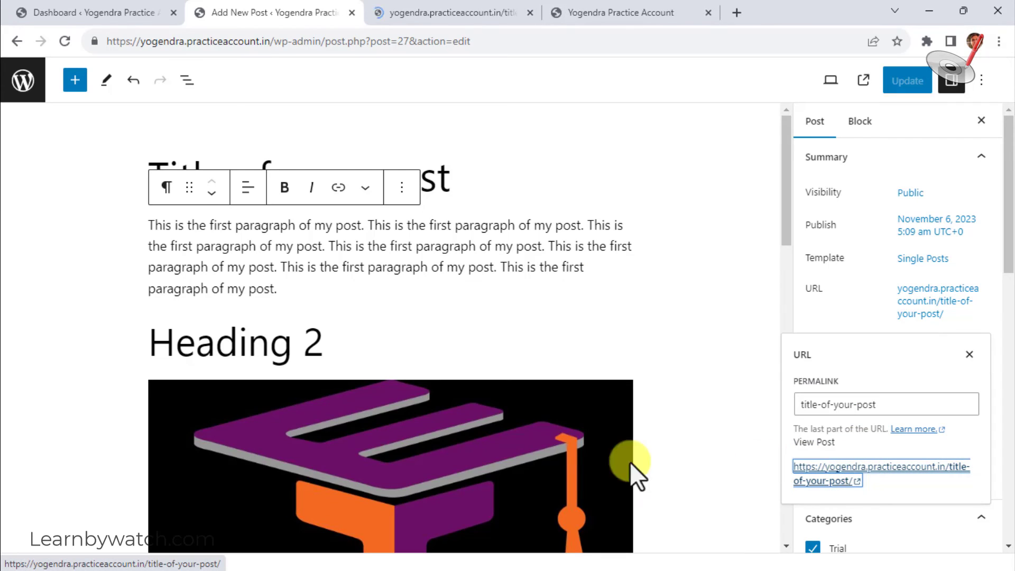
pyautogui.scroll(-5, 93, 486)
pyautogui.scroll(5, 94, 483)
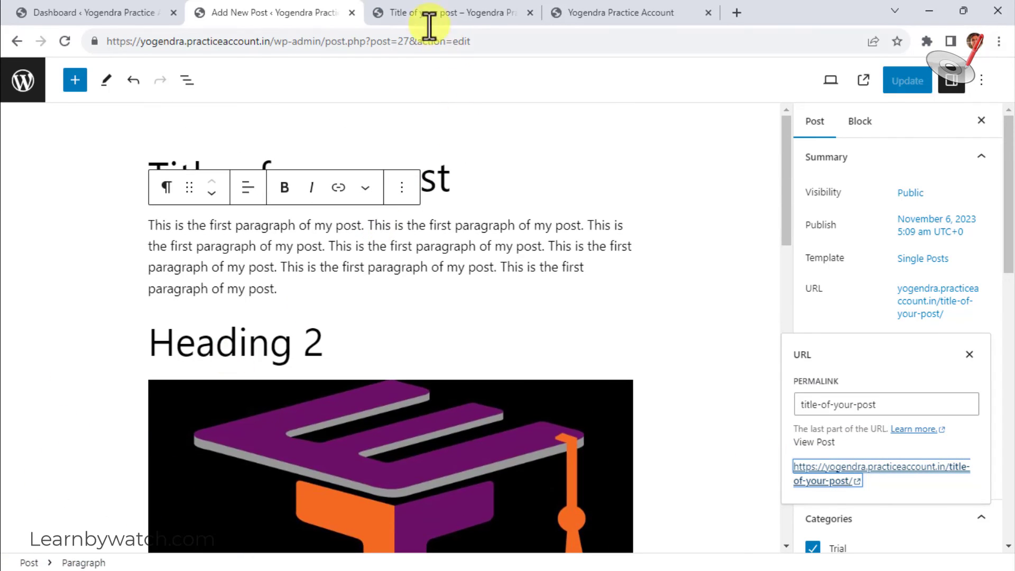
# Reload the site's home page and find the newly published post with its featured image.
pyautogui.click(611, 13)
pyautogui.click(147, 127)
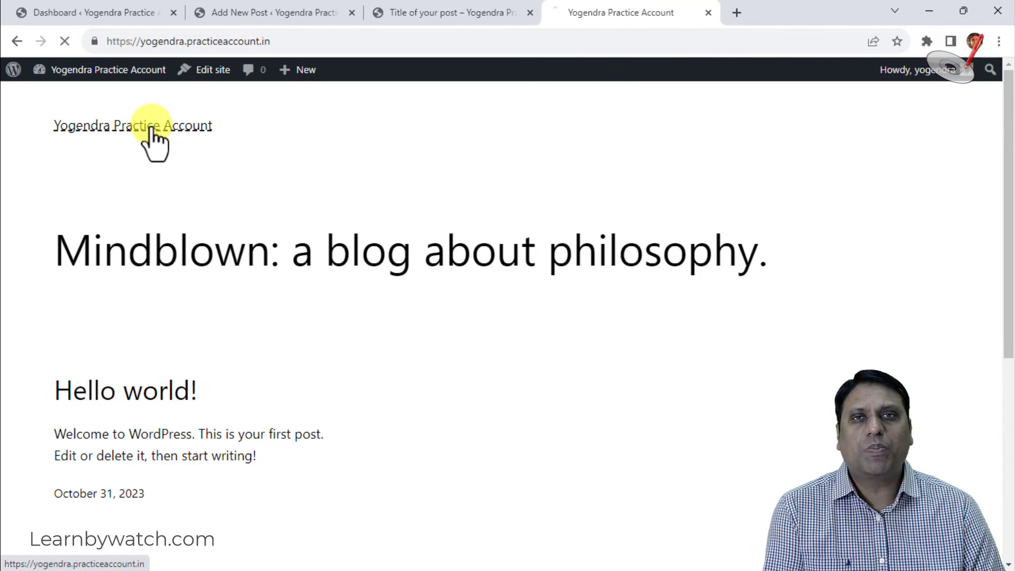
pyautogui.scroll(-4, 387, 258)
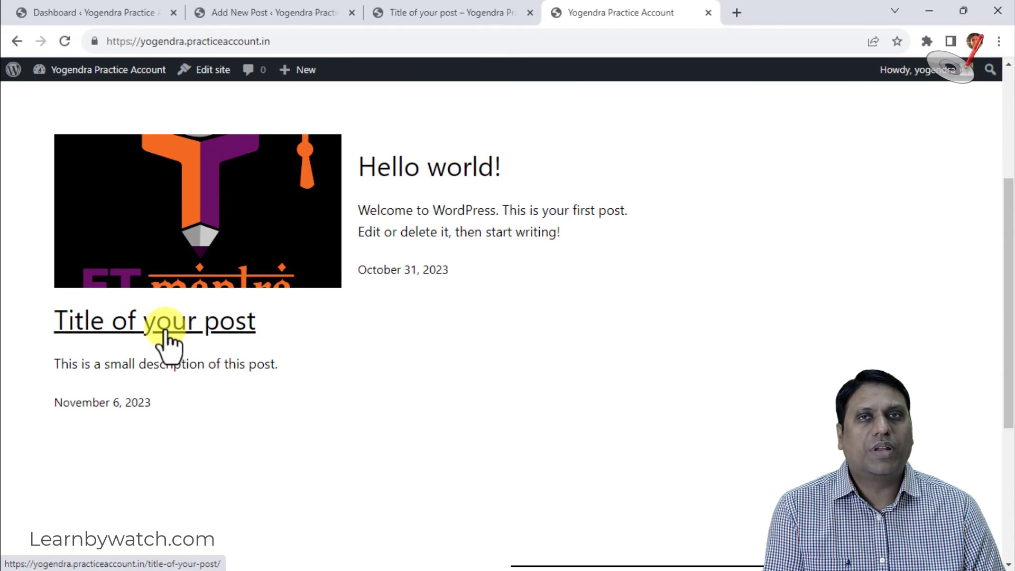
pyautogui.scroll(3, 163, 344)
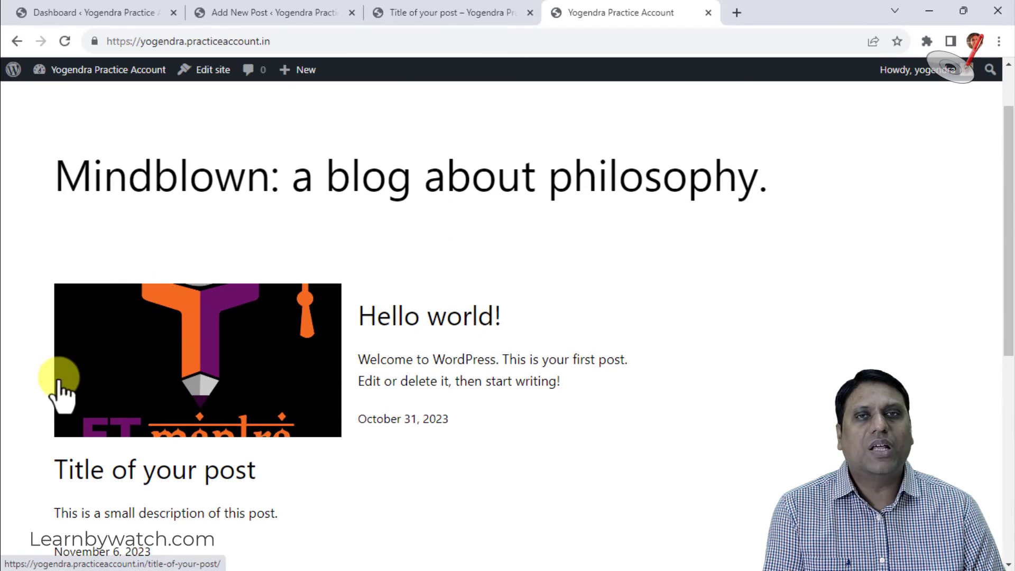
pyautogui.scroll(-4, 63, 389)
# Check the title, excerpt and featured image of the new post in the home page listing.
pyautogui.moveTo(56, 256); pyautogui.dragTo(303, 259)
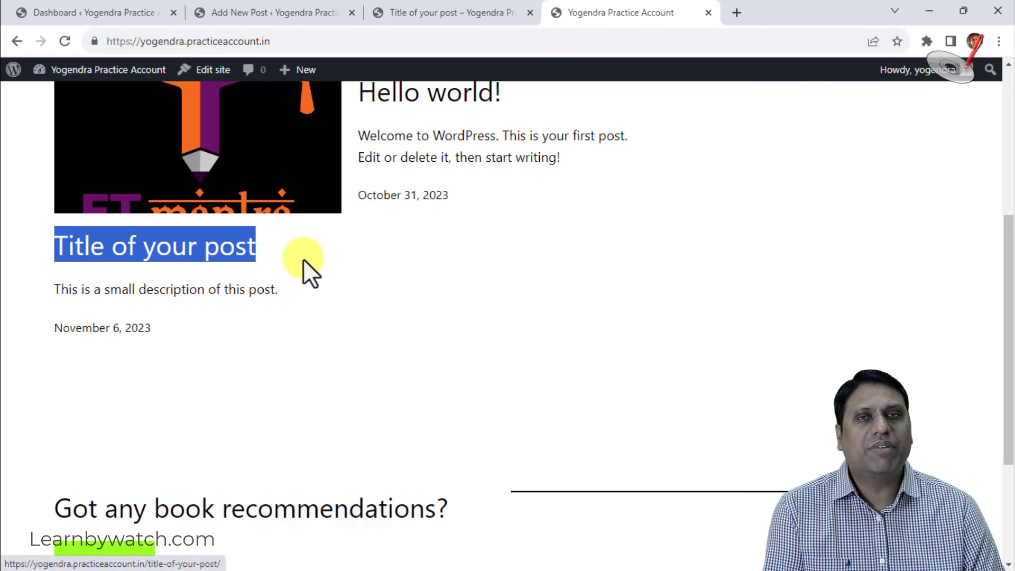
pyautogui.click(209, 300)
pyautogui.moveTo(60, 298); pyautogui.dragTo(258, 300)
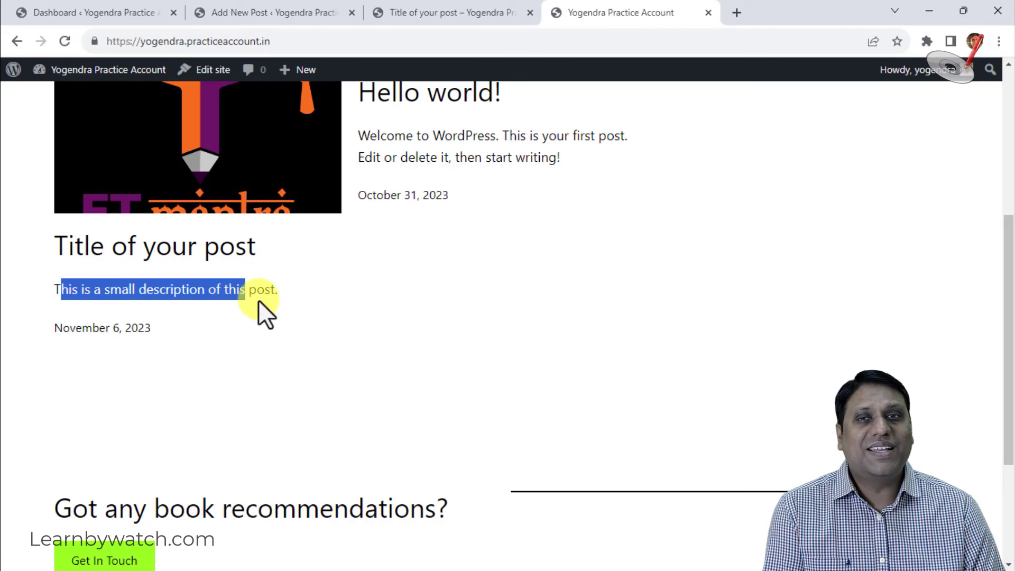
pyautogui.click(360, 299)
pyautogui.moveTo(56, 290); pyautogui.dragTo(365, 290)
pyautogui.click(367, 287)
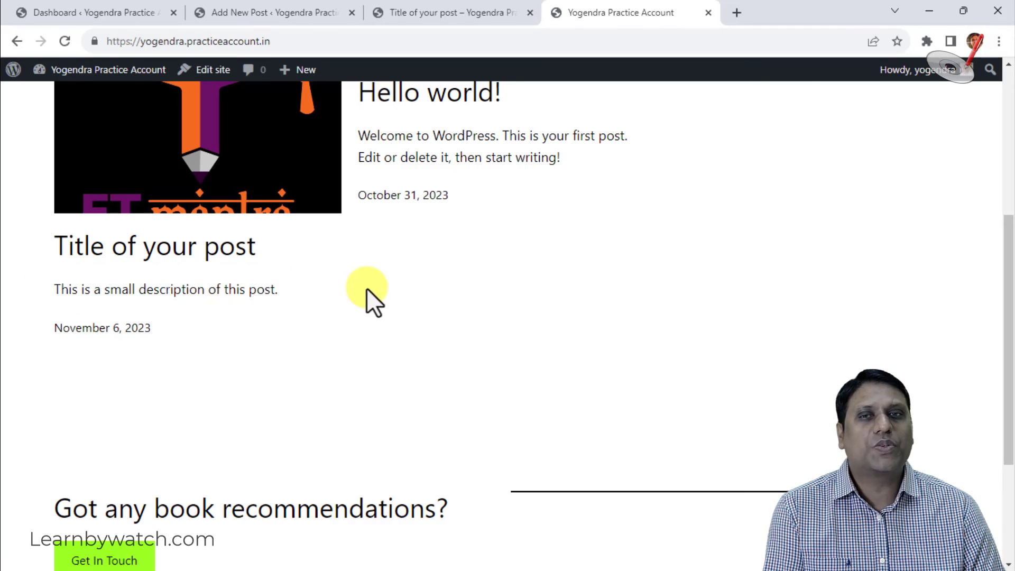
pyautogui.scroll(1, 158, 338)
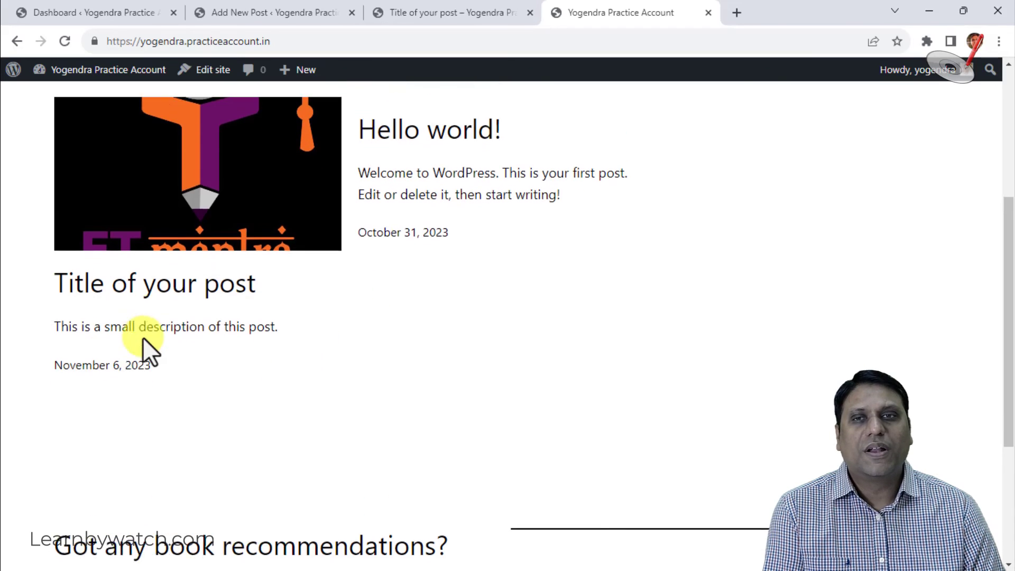
pyautogui.scroll(2, 264, 420)
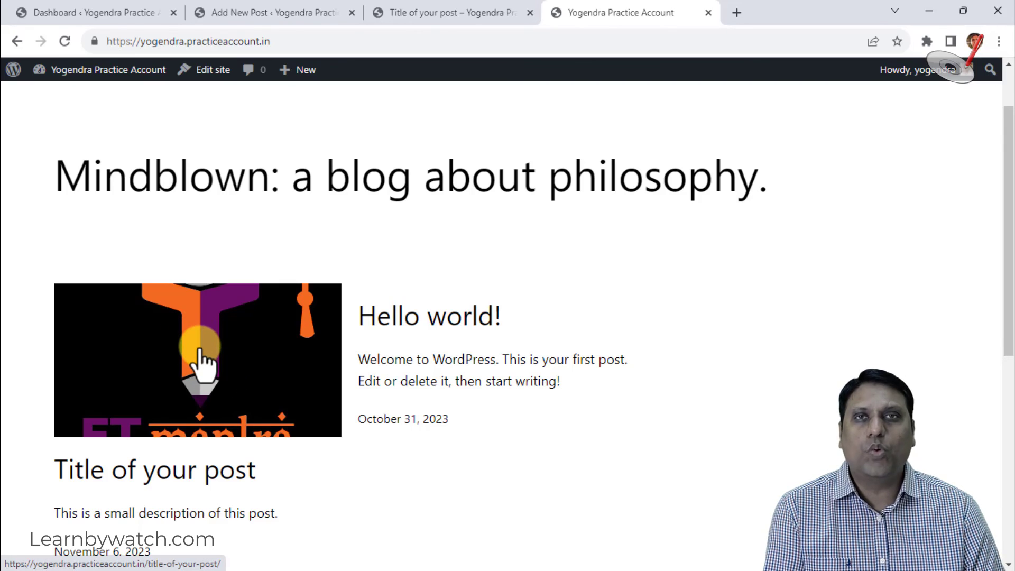
# Open the "Title of your post" entry from the home page listing and view its large featured image.
pyautogui.scroll(-3, 195, 364)
pyautogui.click(162, 333)
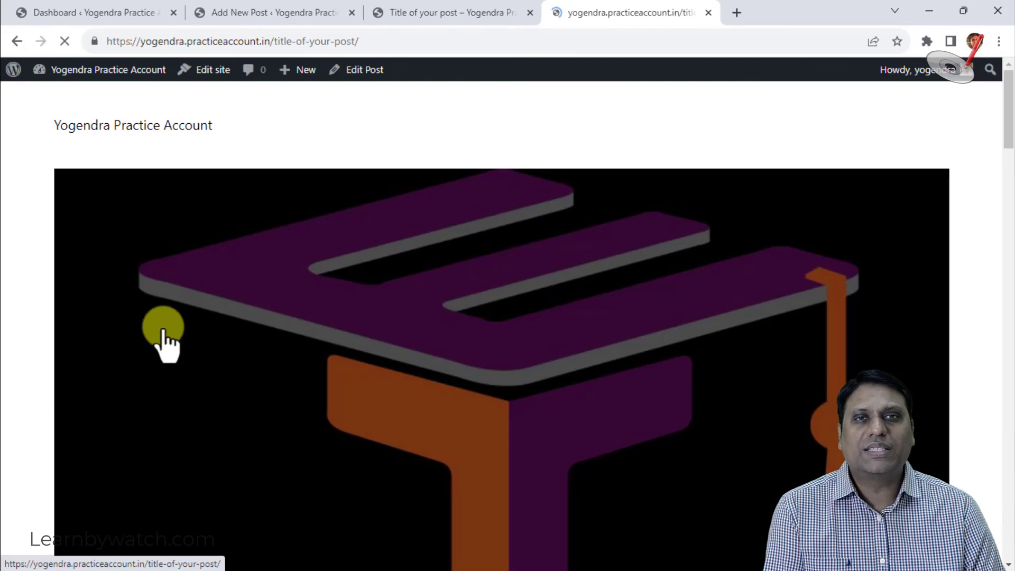
pyautogui.scroll(-10, 360, 206)
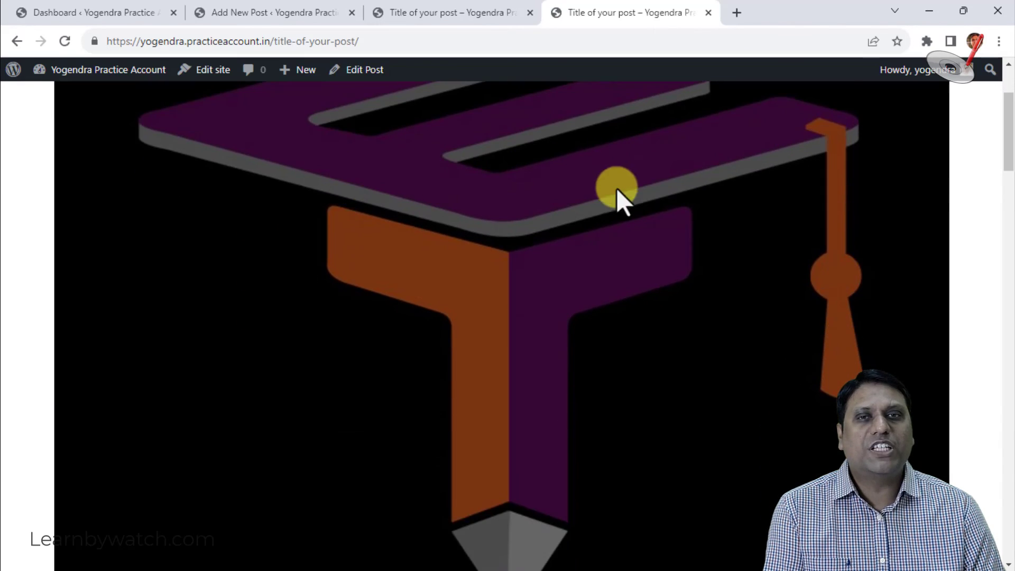
pyautogui.scroll(-3, 613, 238)
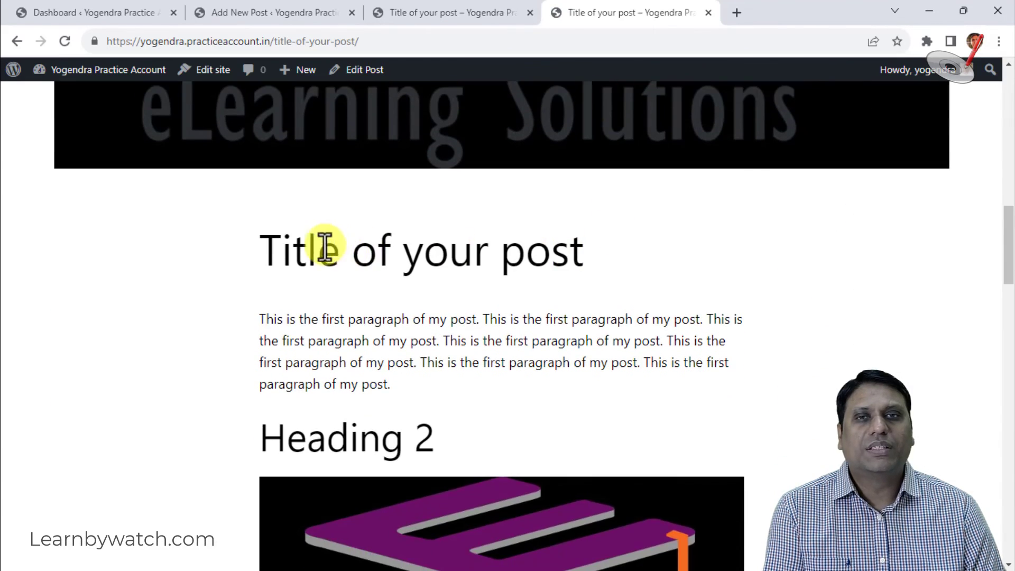
# Check the title, first paragraph and Heading 2 on the live post page.
pyautogui.moveTo(324, 247); pyautogui.dragTo(600, 260)
pyautogui.click(629, 278)
pyautogui.tripleClick(335, 327)
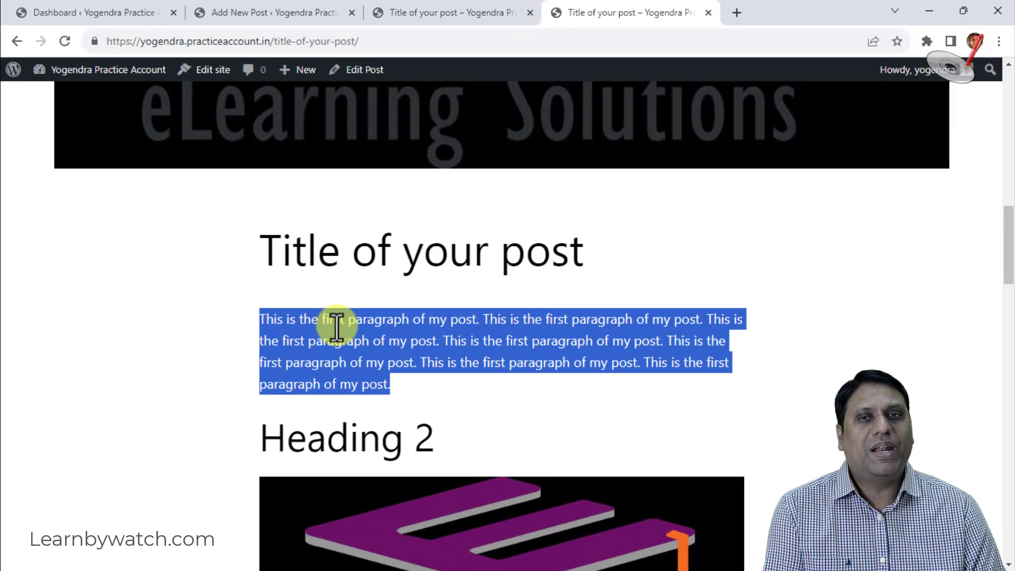
pyautogui.scroll(-4, 389, 335)
pyautogui.click(349, 222)
pyautogui.tripleClick(349, 222)
# Check the image in the post body, its caption and the Heading 3 text below it.
pyautogui.scroll(-9, 448, 295)
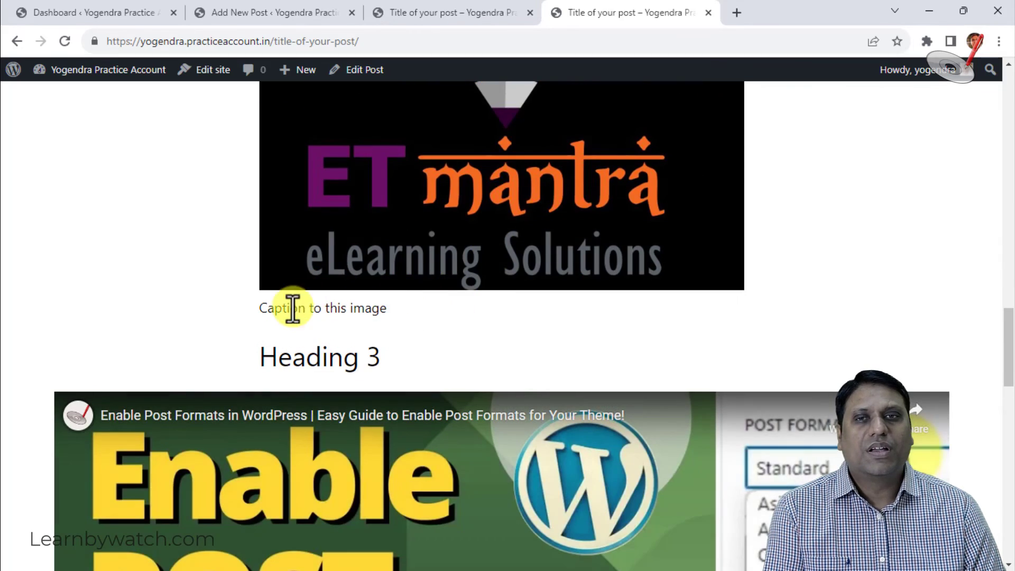
pyautogui.moveTo(292, 308); pyautogui.dragTo(406, 313)
pyautogui.click(411, 353)
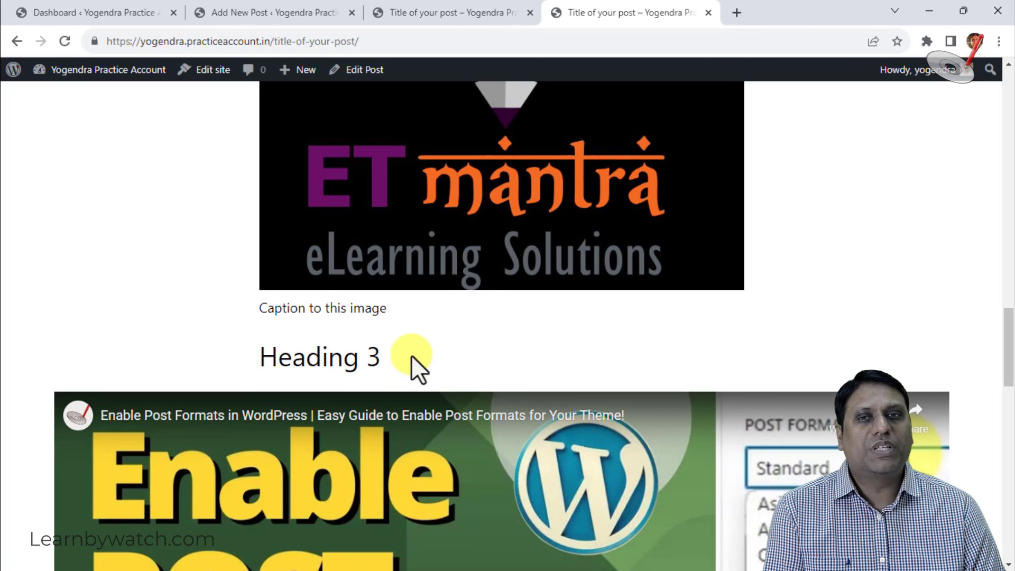
pyautogui.doubleClick(296, 359)
# Review the embedded YouTube video and the category and tag details under the post, and return to the post title.
pyautogui.scroll(-1, 456, 397)
pyautogui.scroll(-9, 453, 386)
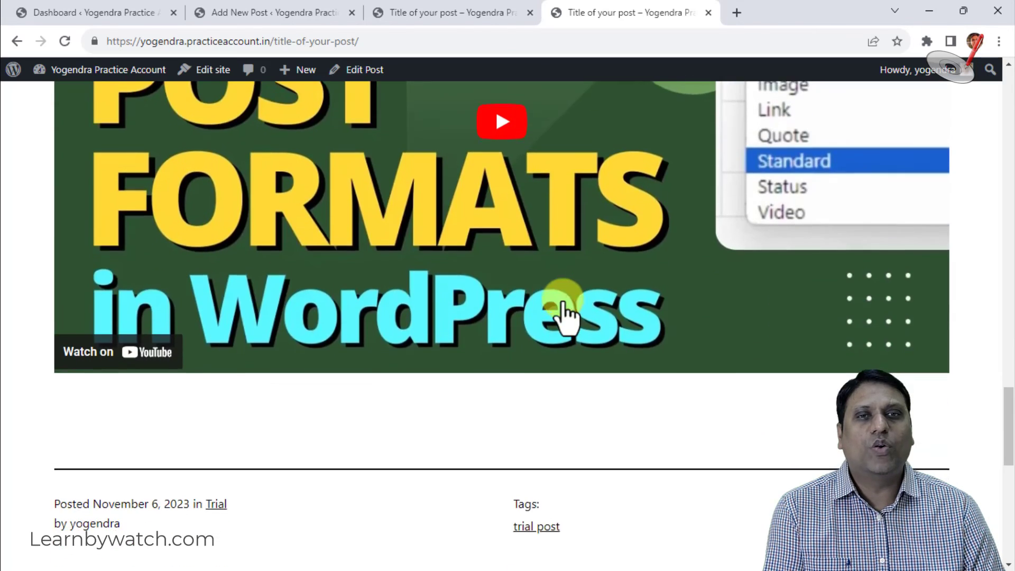
pyautogui.scroll(4, 562, 315)
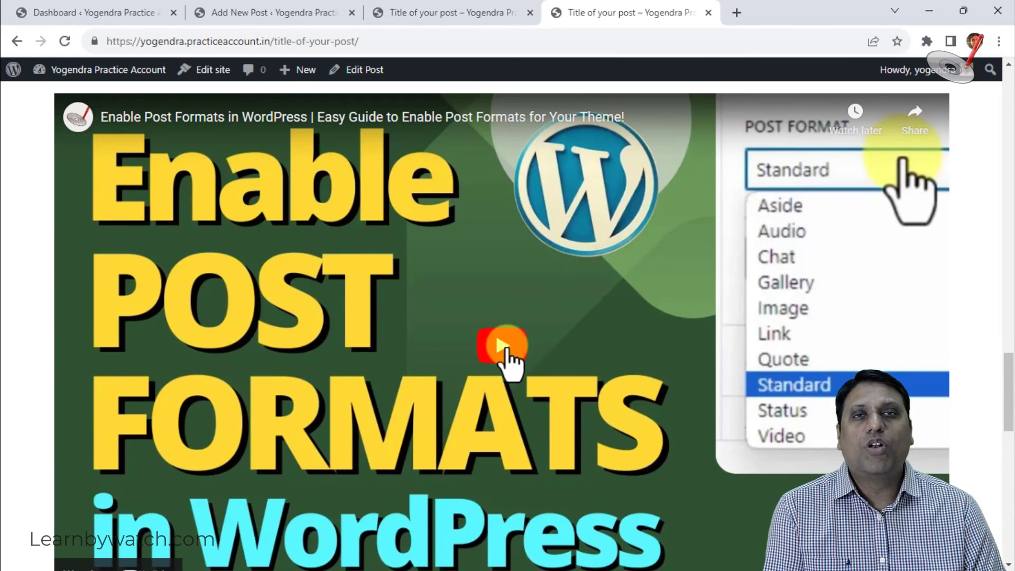
pyautogui.scroll(-6, 502, 359)
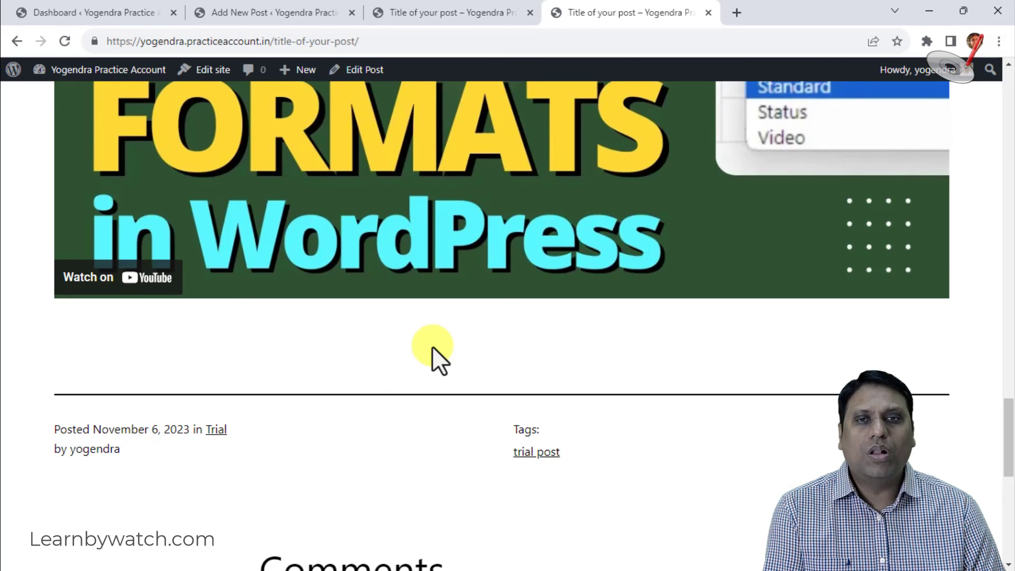
pyautogui.scroll(20, 451, 368)
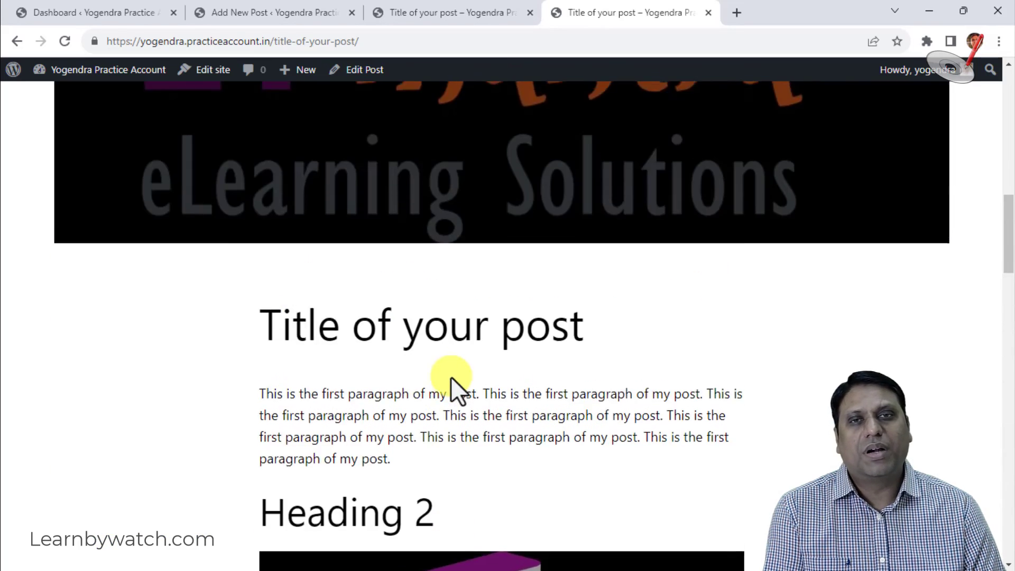